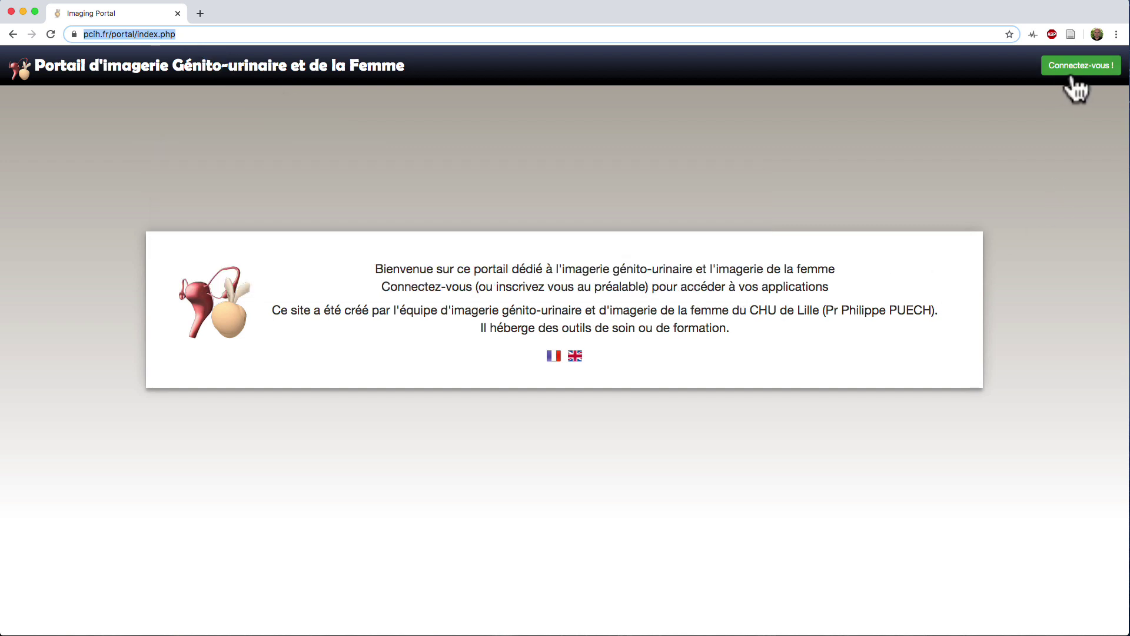
# Log in to the imaging portal with the prefilled credentials and open the structured MRI report application from the Interprétation group.
pyautogui.click(1075, 75)
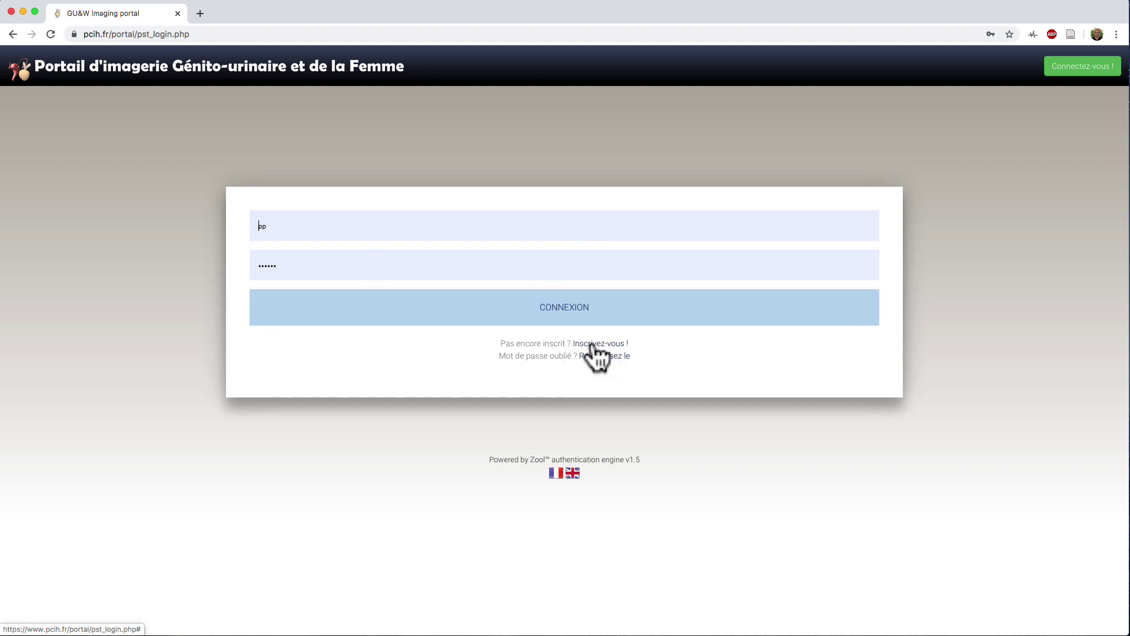
pyautogui.click(519, 318)
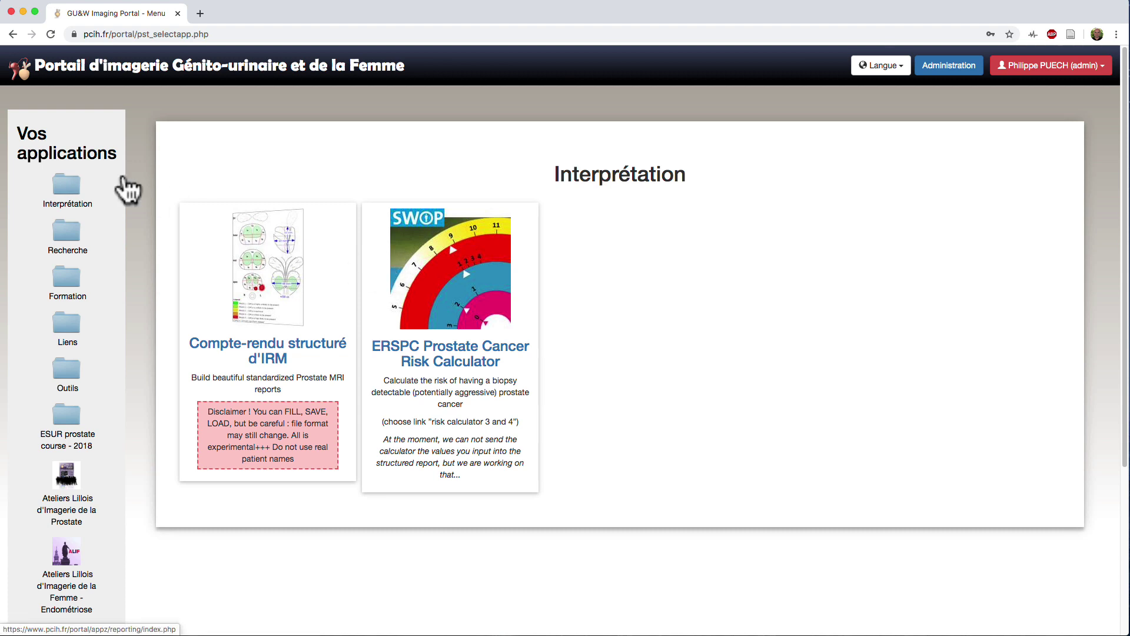
pyautogui.click(70, 193)
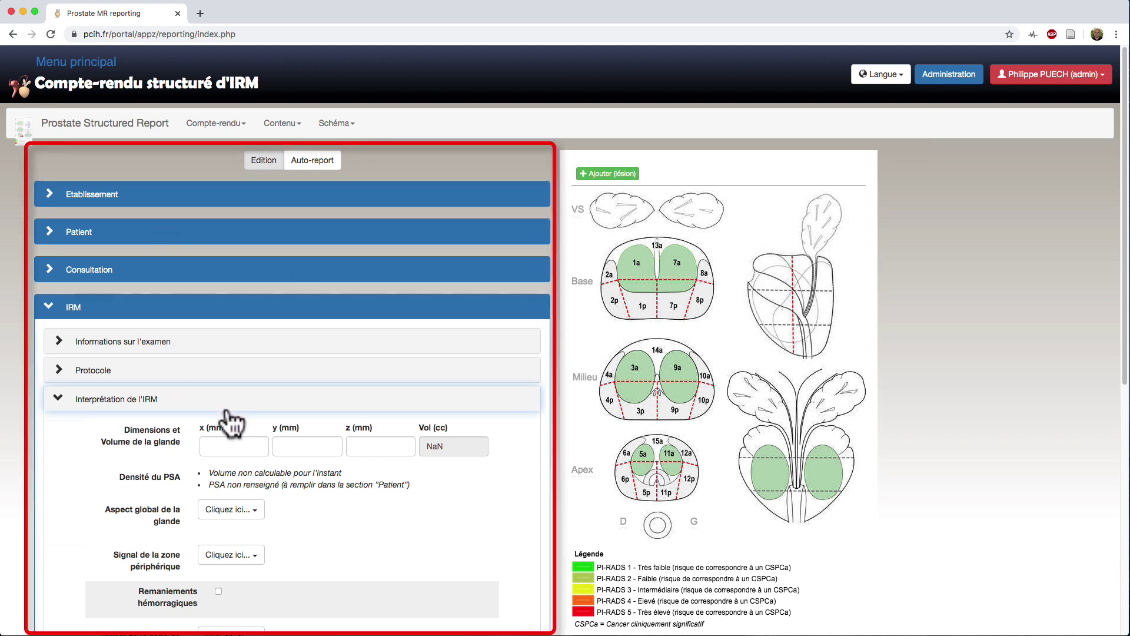
# Examine the MRI interpretation form through to the conclusions, along with the prostate sector diagram and its PI-RADS legend.
pyautogui.scroll(-7, 353, 411)
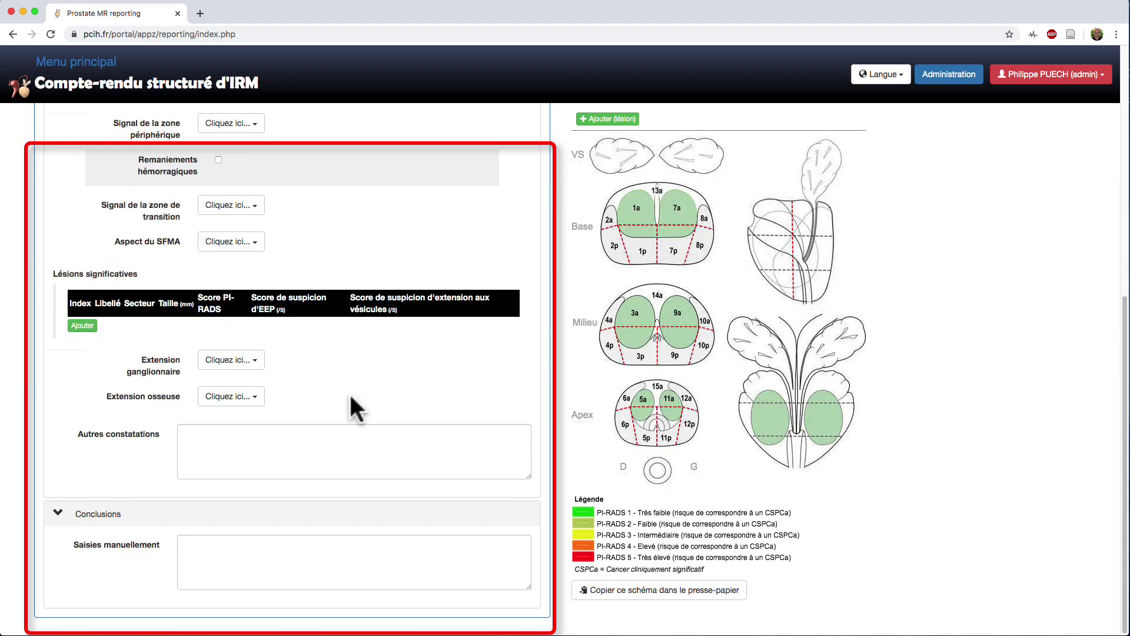
pyautogui.scroll(7, 352, 406)
pyautogui.scroll(-2, 649, 348)
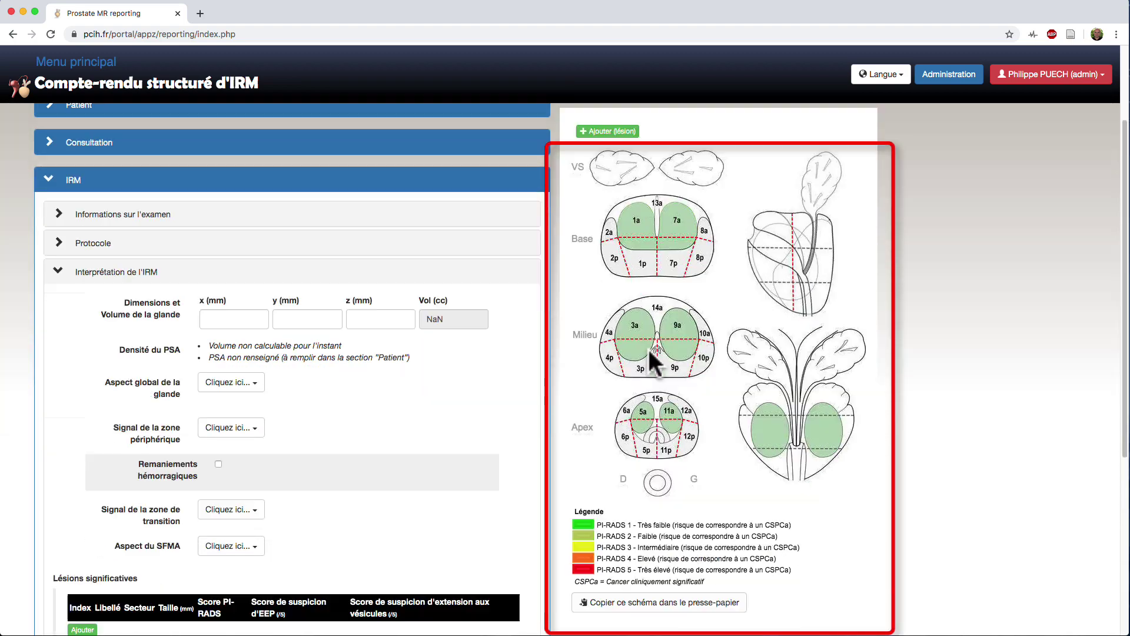
pyautogui.scroll(-5, 647, 348)
pyautogui.scroll(7, 652, 358)
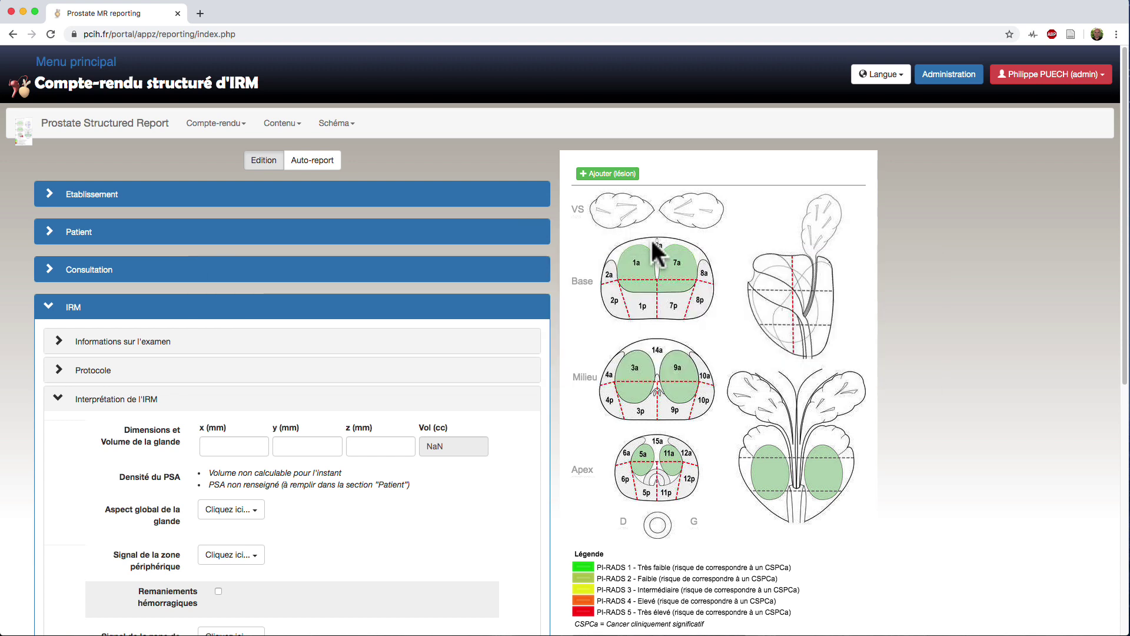
# Try the ESUR v1, ESUR v1 (with TURP) and ESUR v2.1 diagrams, and return to the ESUR v1 diagram.
pyautogui.click(339, 125)
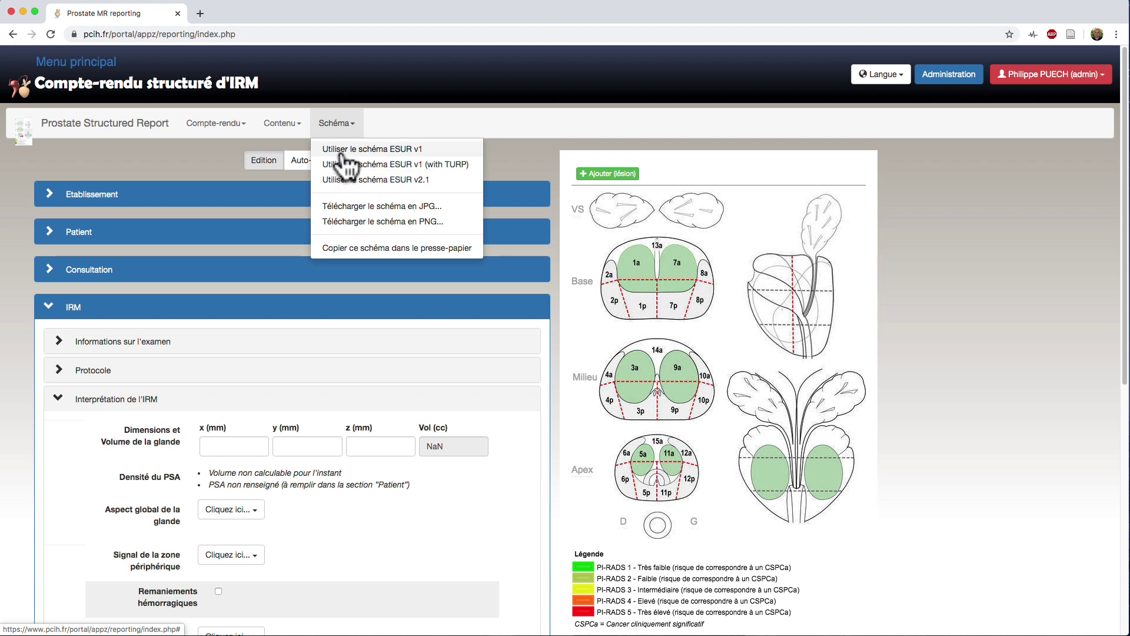
pyautogui.click(412, 151)
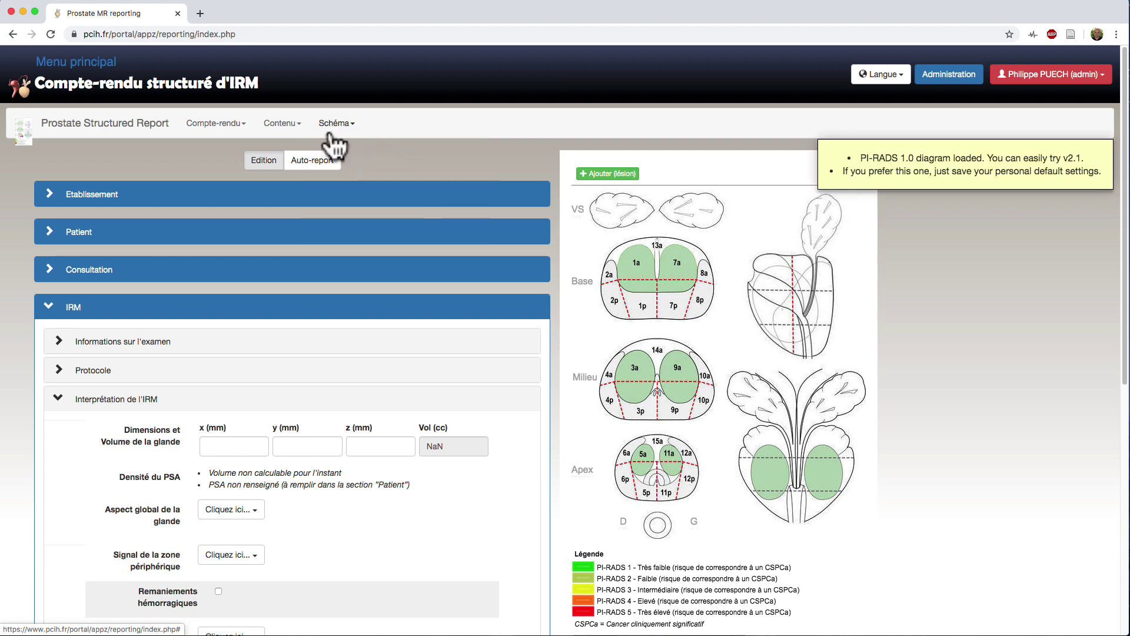
pyautogui.click(338, 125)
pyautogui.click(341, 164)
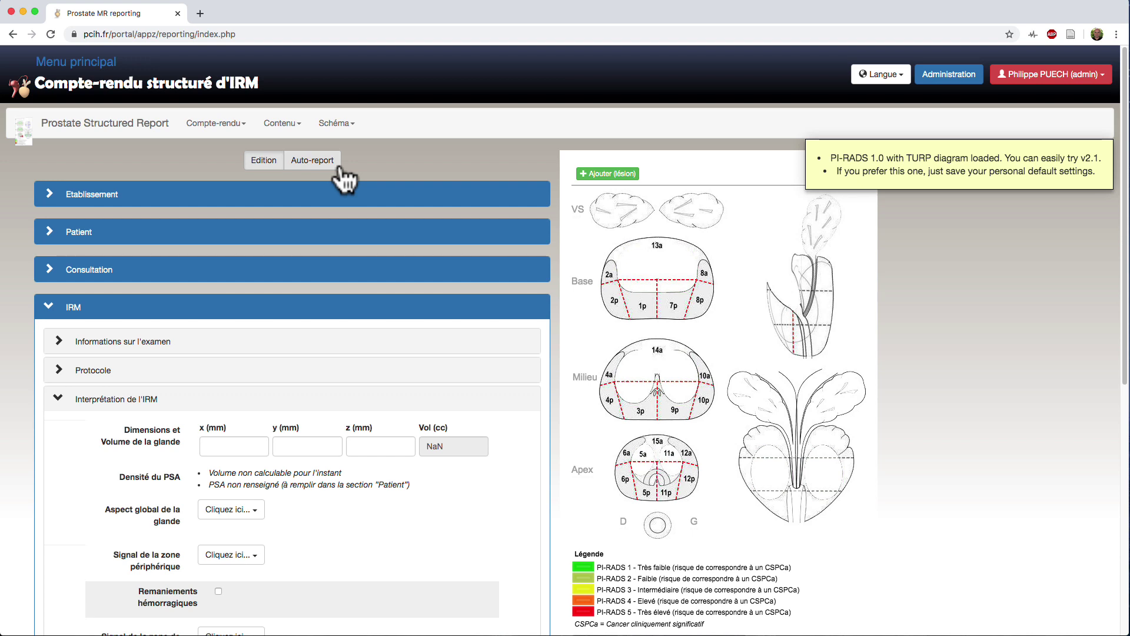
pyautogui.click(336, 124)
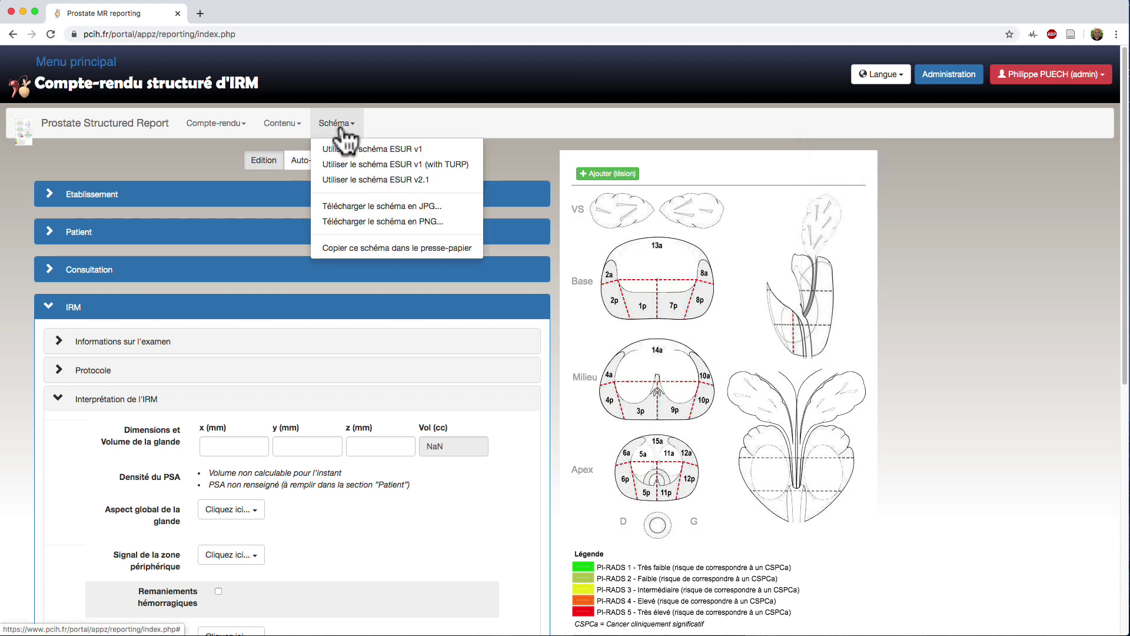
pyautogui.click(352, 183)
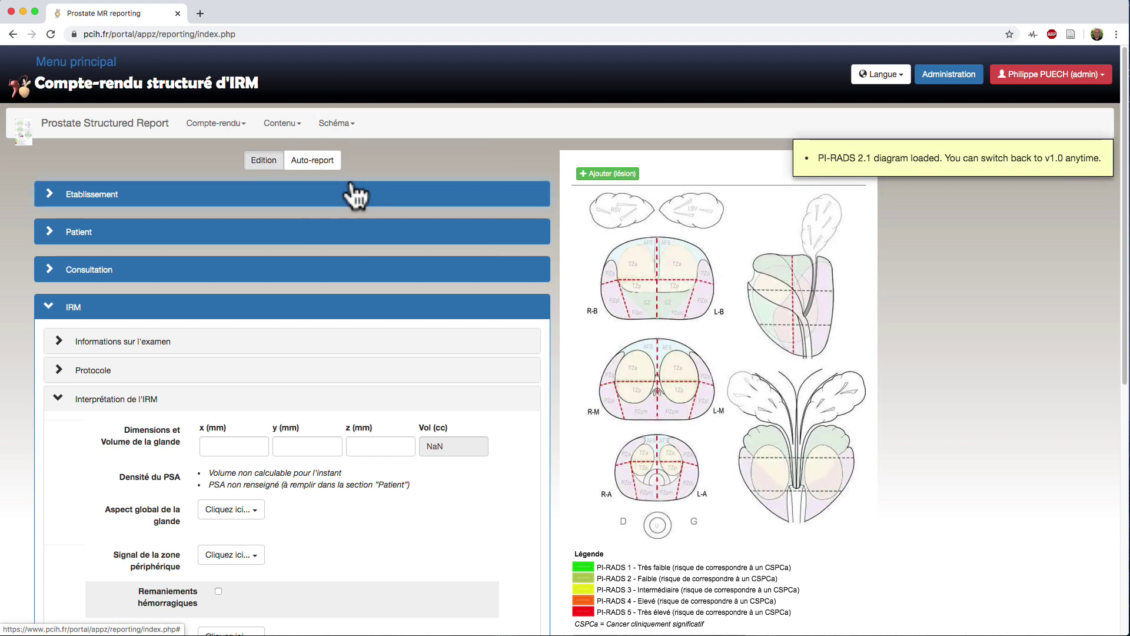
pyautogui.click(348, 125)
pyautogui.click(348, 145)
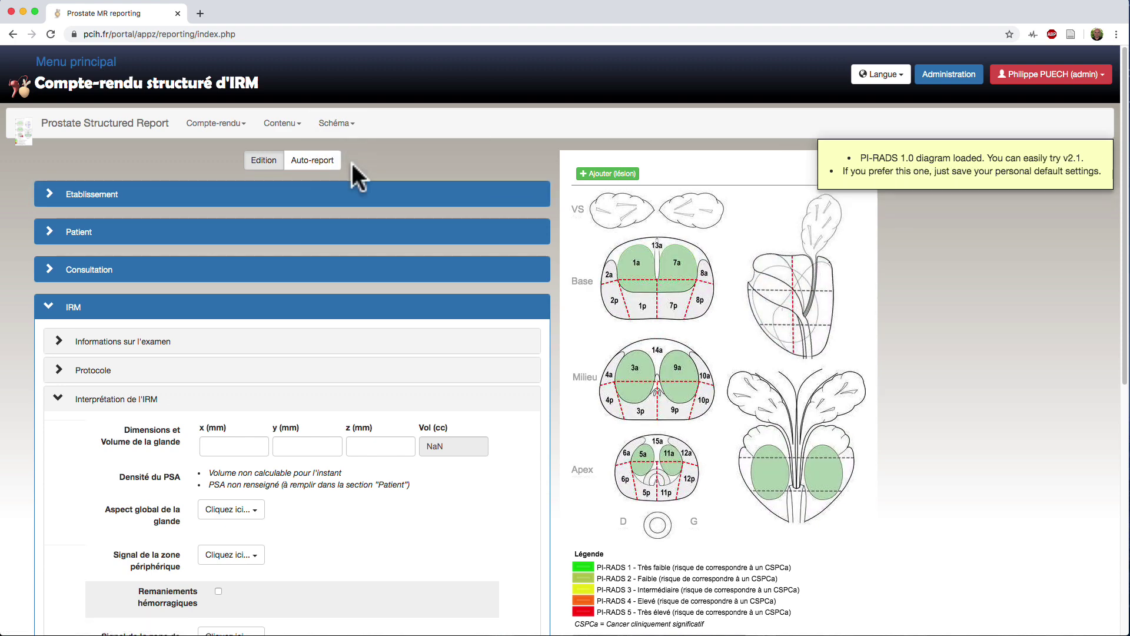
# Add a PSA measurement of 8 ng/mL dated 2020-04-26 to the patient information and collapse that section.
pyautogui.scroll(-1, 333, 223)
pyautogui.scroll(-4, 336, 236)
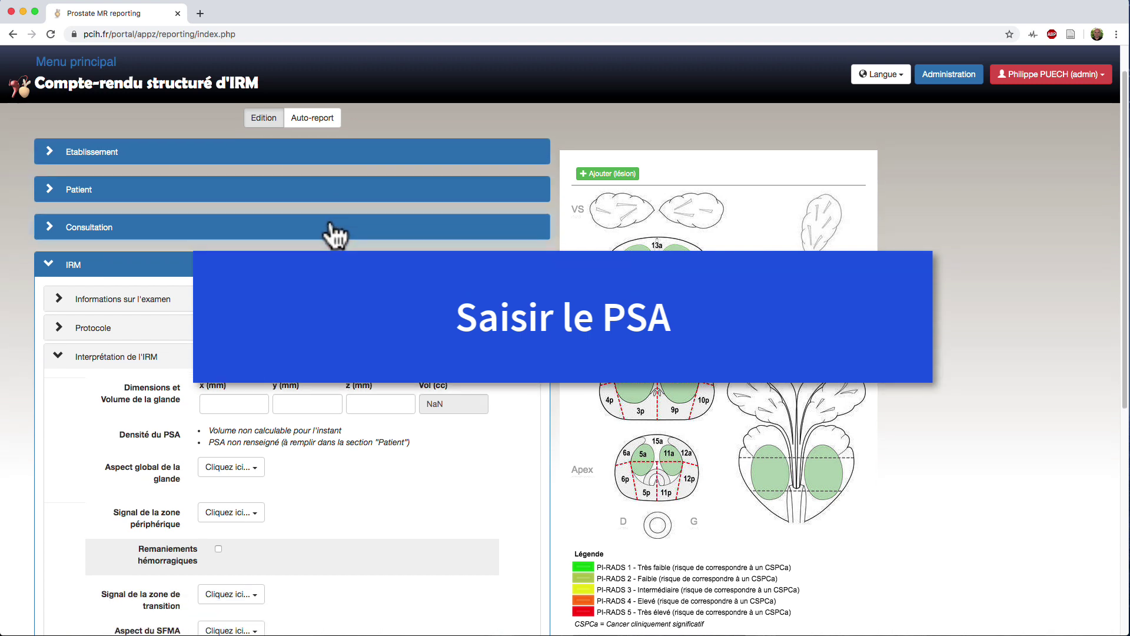
pyautogui.scroll(5, 332, 238)
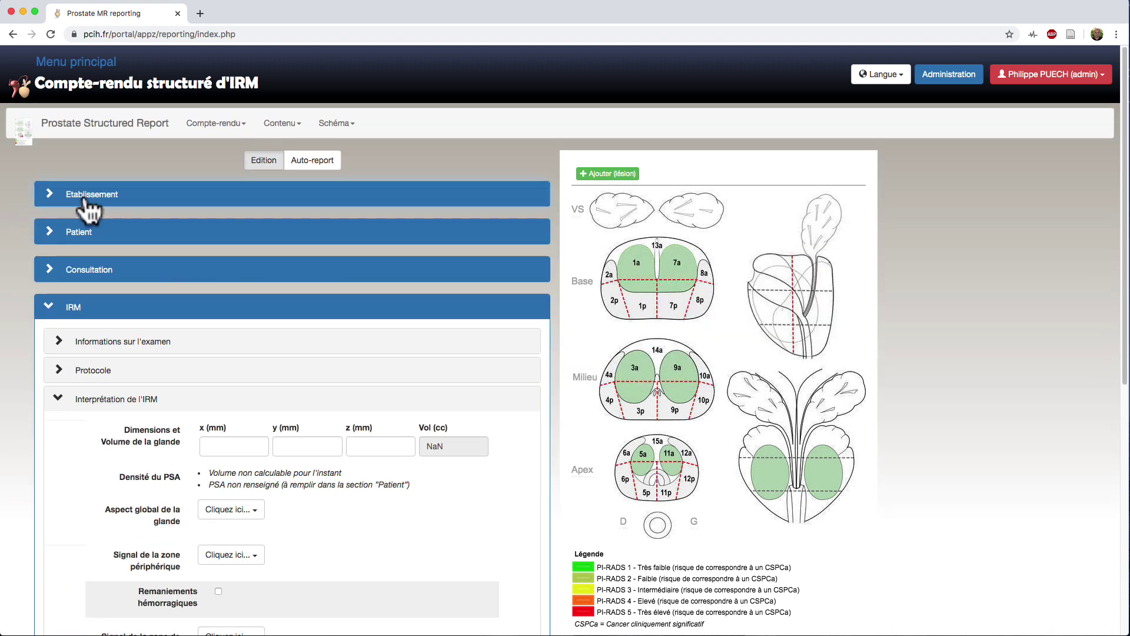
pyautogui.click(82, 239)
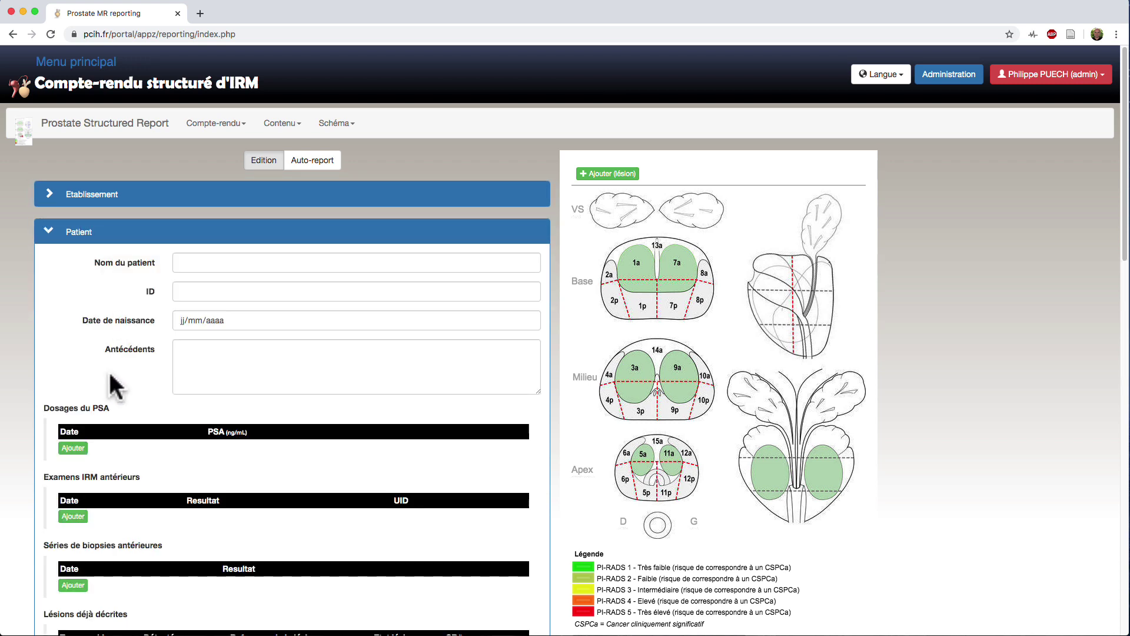
pyautogui.click(73, 449)
pyautogui.click(324, 450)
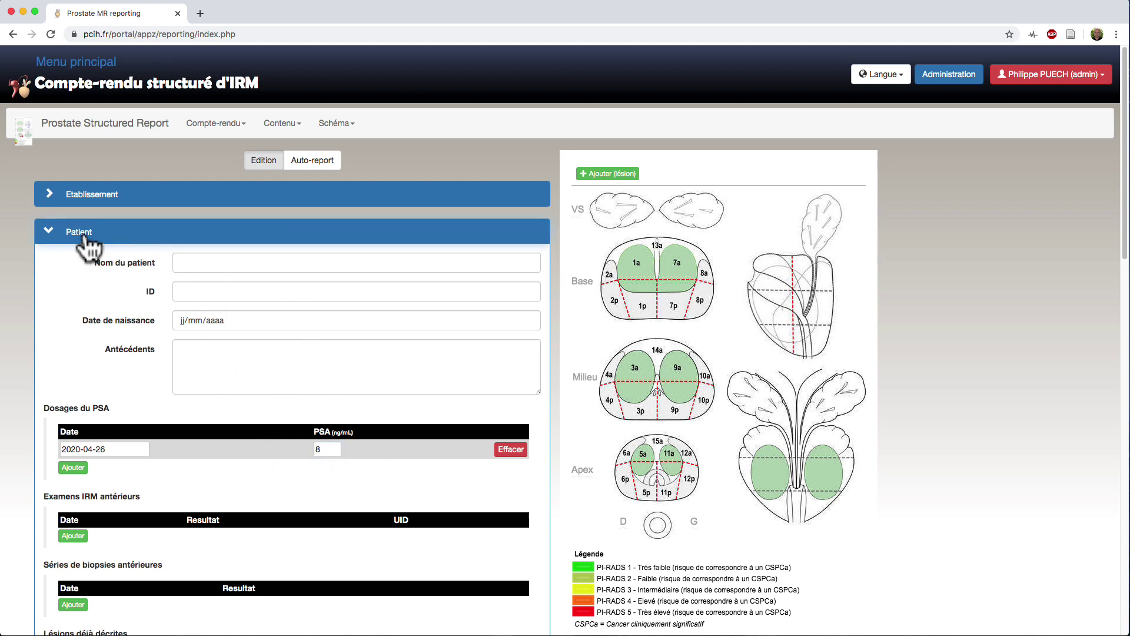
pyautogui.click(53, 232)
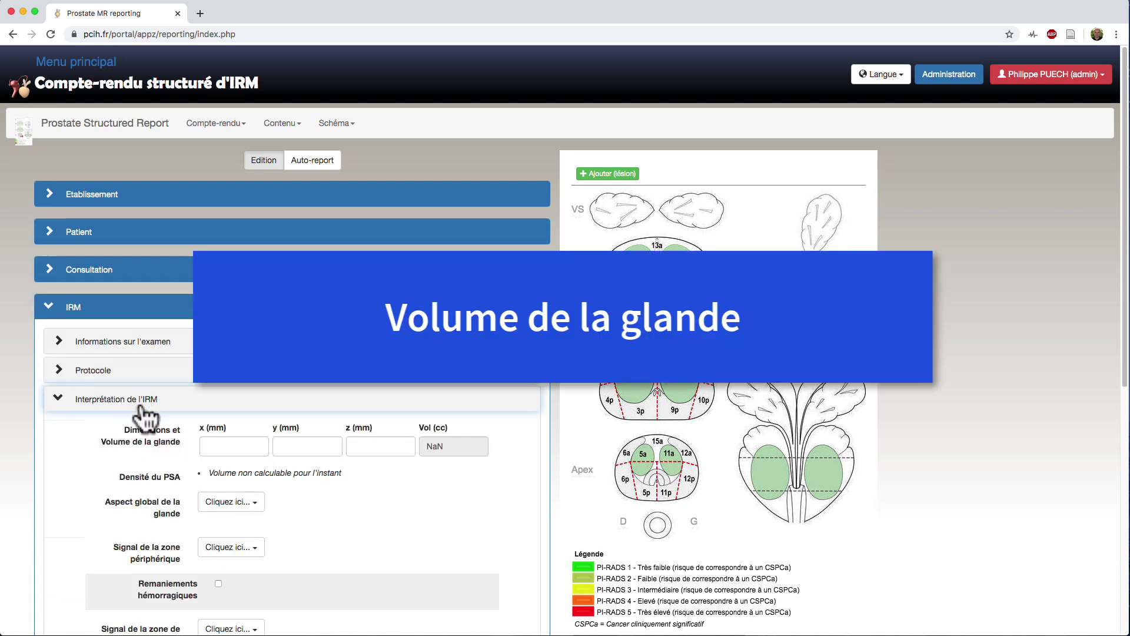
# Set the gland dimensions to x 40 mm, y 50 mm and z 60 mm in the MRI interpretation.
pyautogui.click(219, 446)
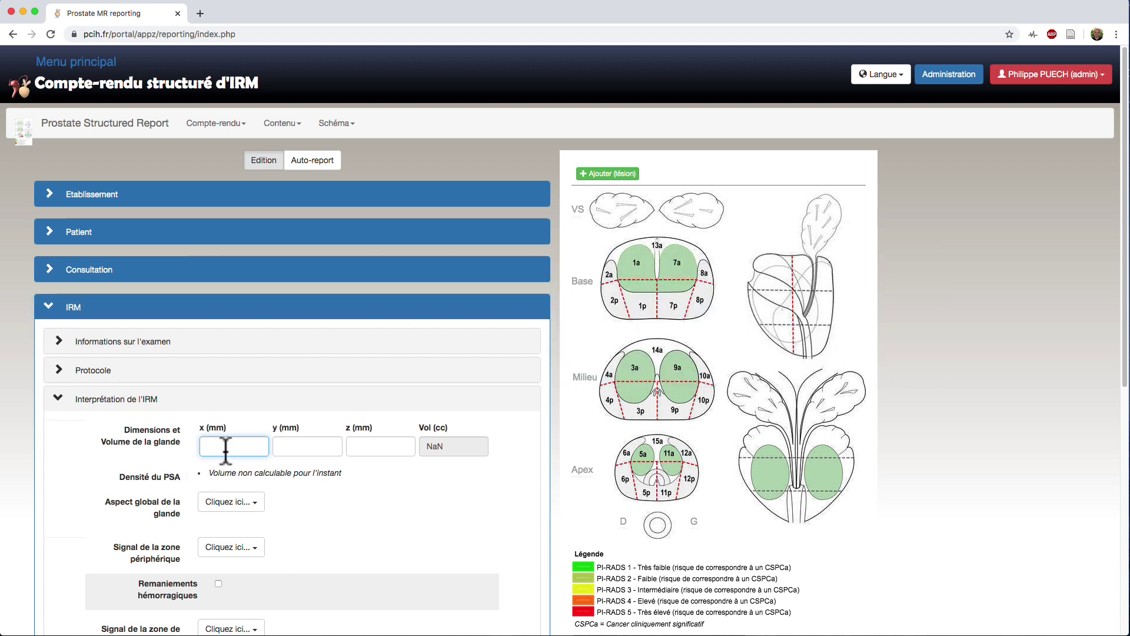
pyautogui.write('40')
pyautogui.press('Tab')
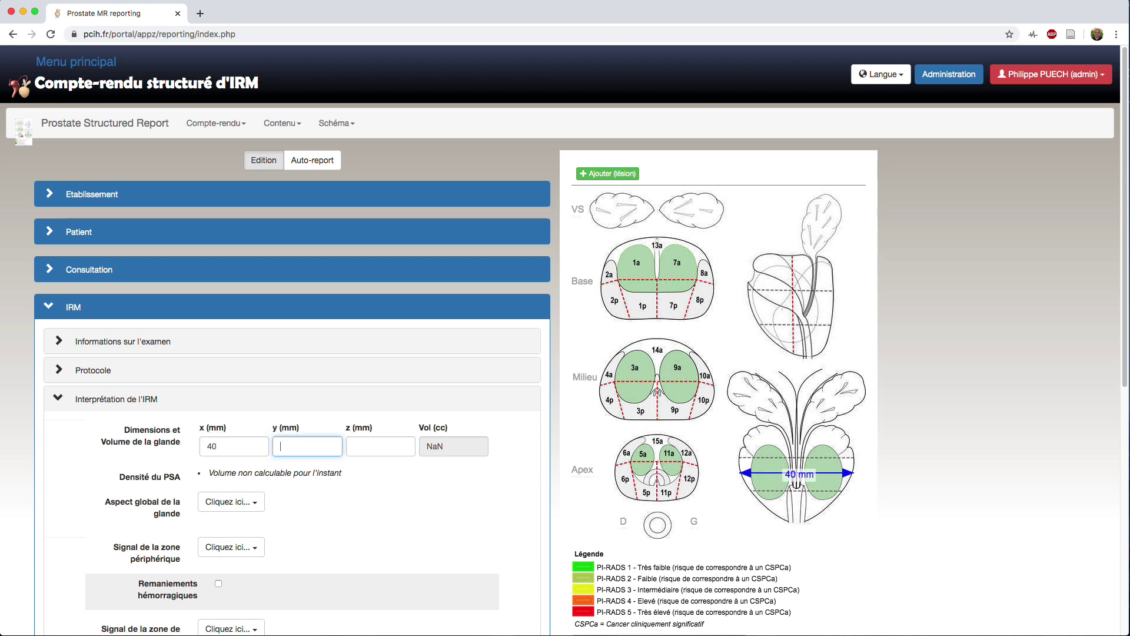
pyautogui.press('Tab')
pyautogui.press('Tab')
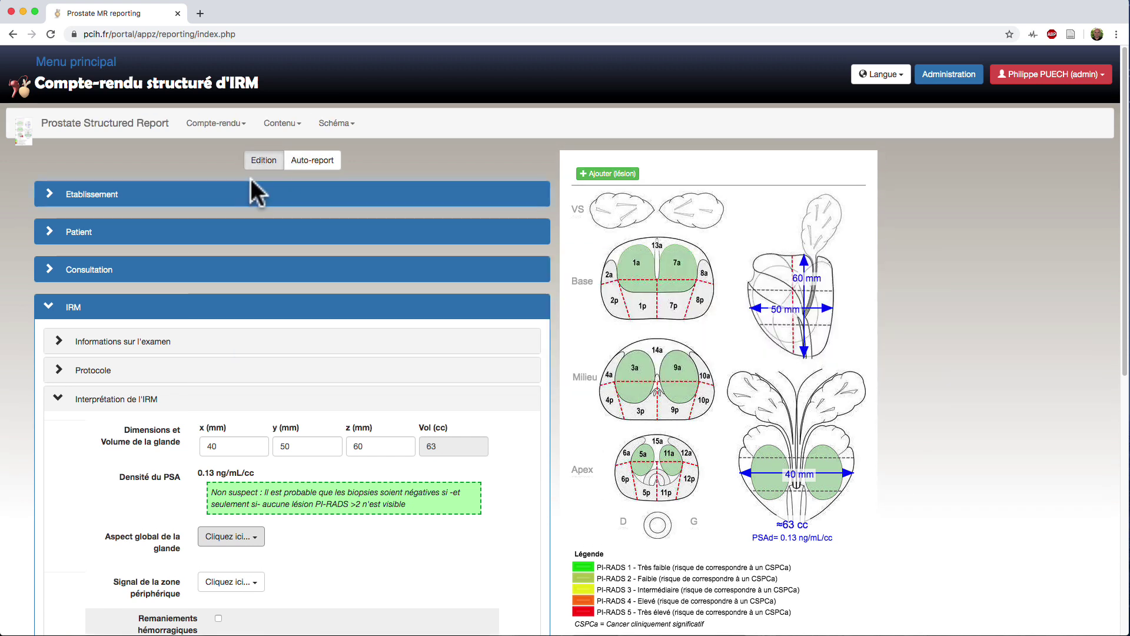
# Display the automatic report and review its indication, gland volume and PSA density lines.
pyautogui.click(263, 167)
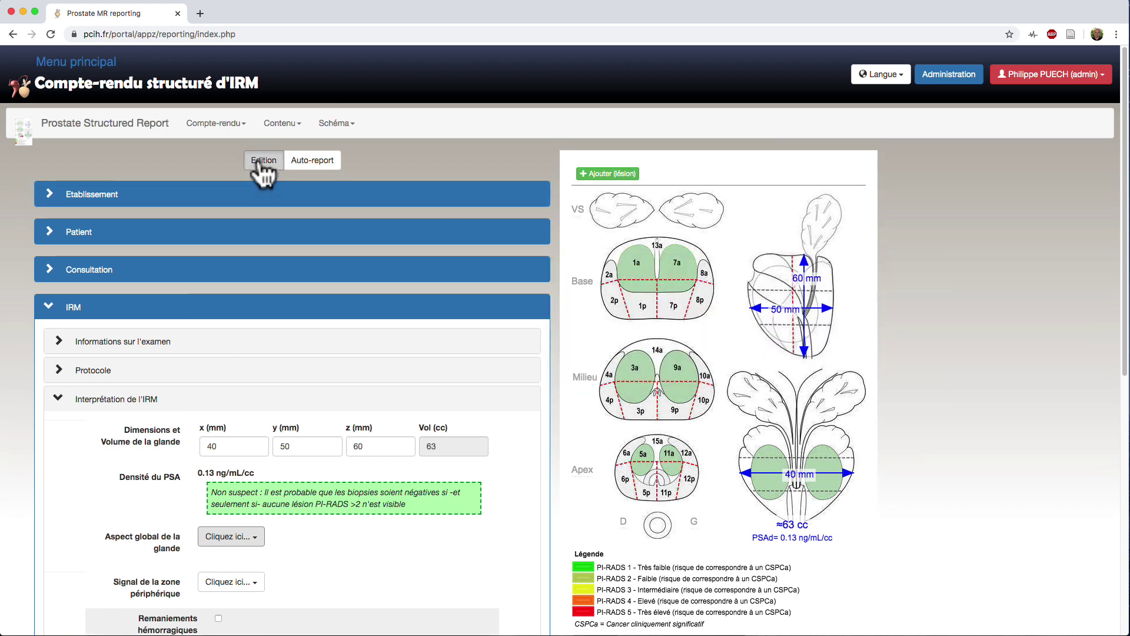
pyautogui.click(301, 166)
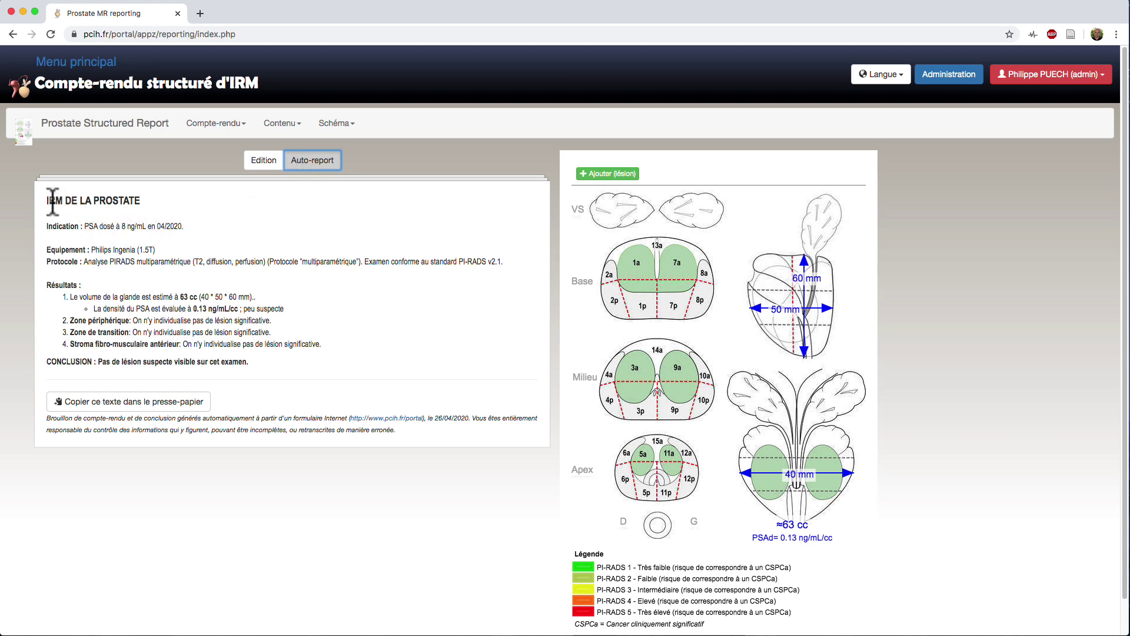
pyautogui.moveTo(89, 226); pyautogui.dragTo(171, 226)
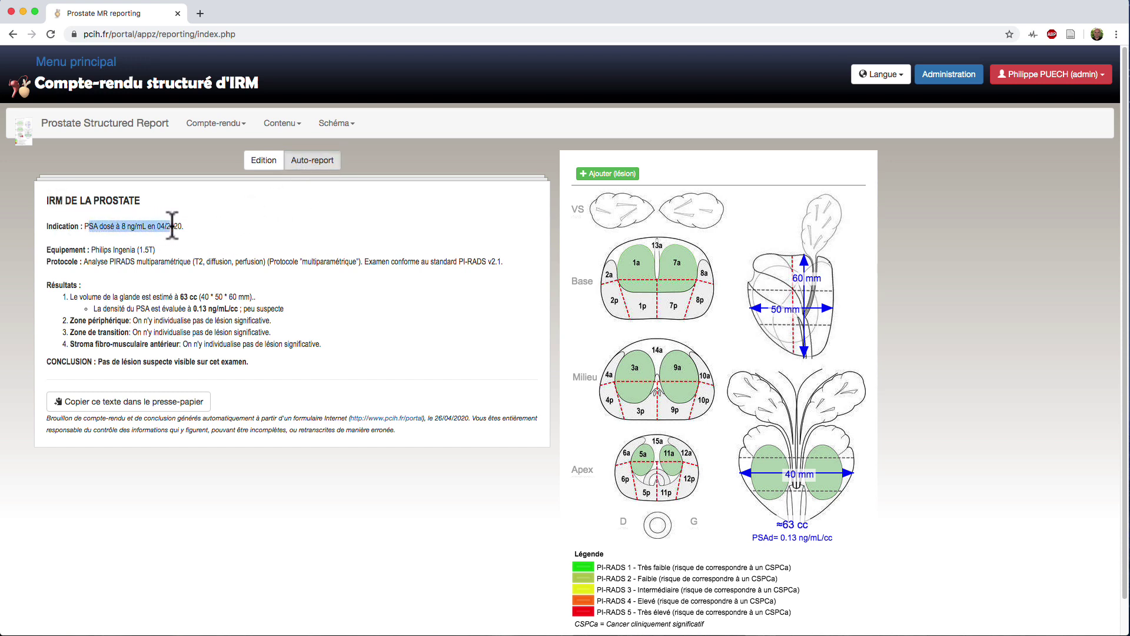
pyautogui.moveTo(78, 296); pyautogui.dragTo(220, 295)
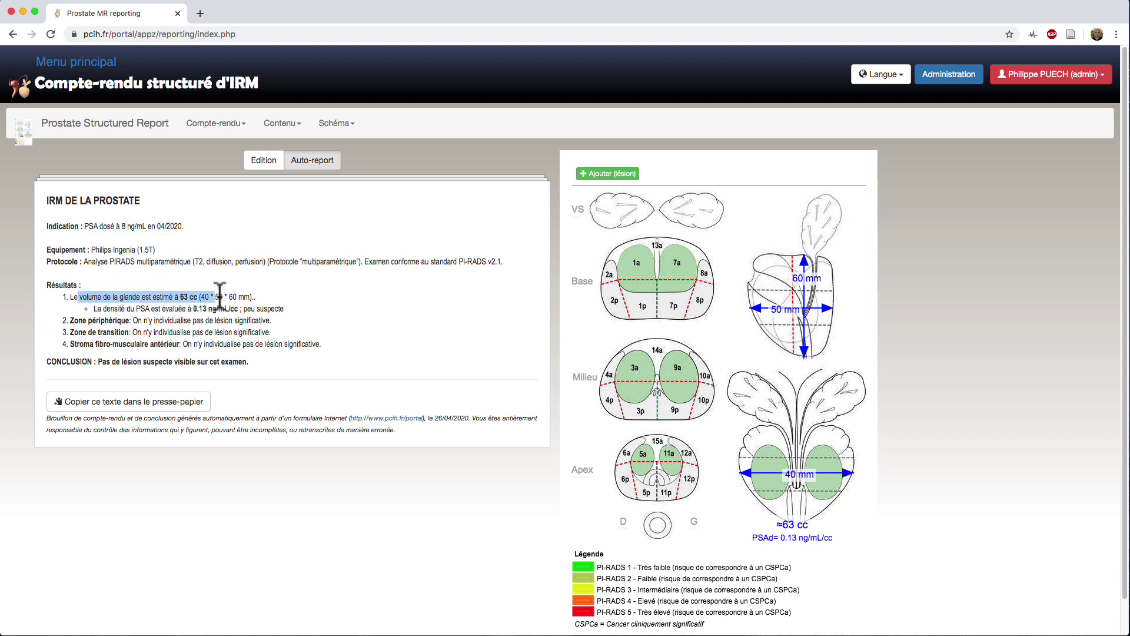
pyautogui.moveTo(94, 309); pyautogui.dragTo(267, 307)
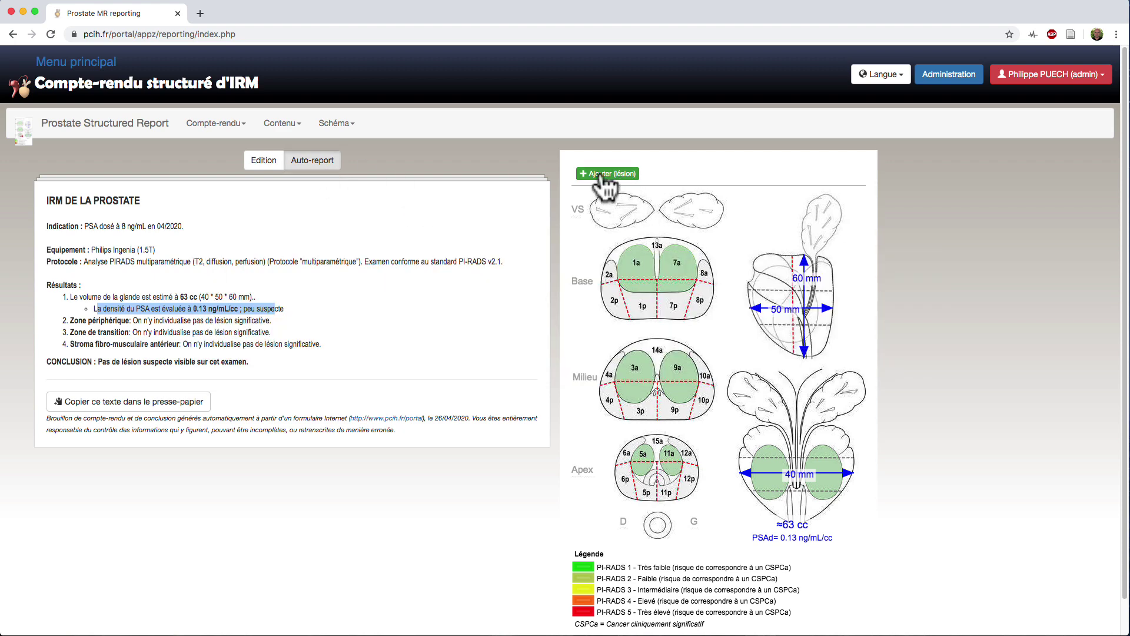
# Add a lesion in base sectors 8p and 7p of the diagram, with PI-RADS score 4 and an x size of 10 mm.
pyautogui.click(609, 176)
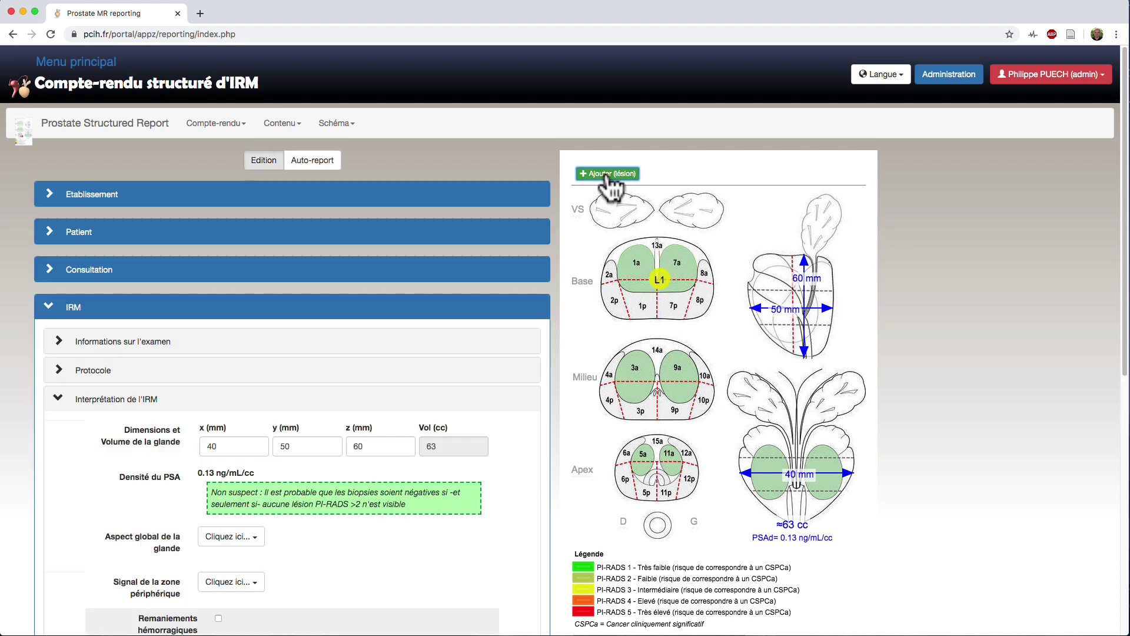
pyautogui.moveTo(656, 273); pyautogui.dragTo(693, 302)
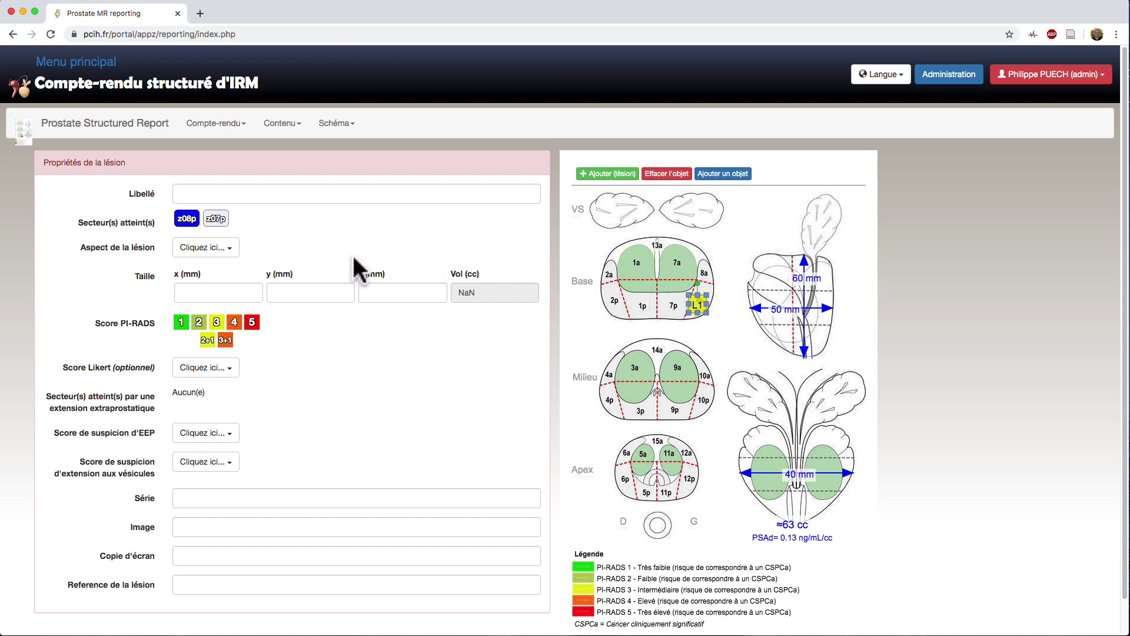
pyautogui.click(236, 325)
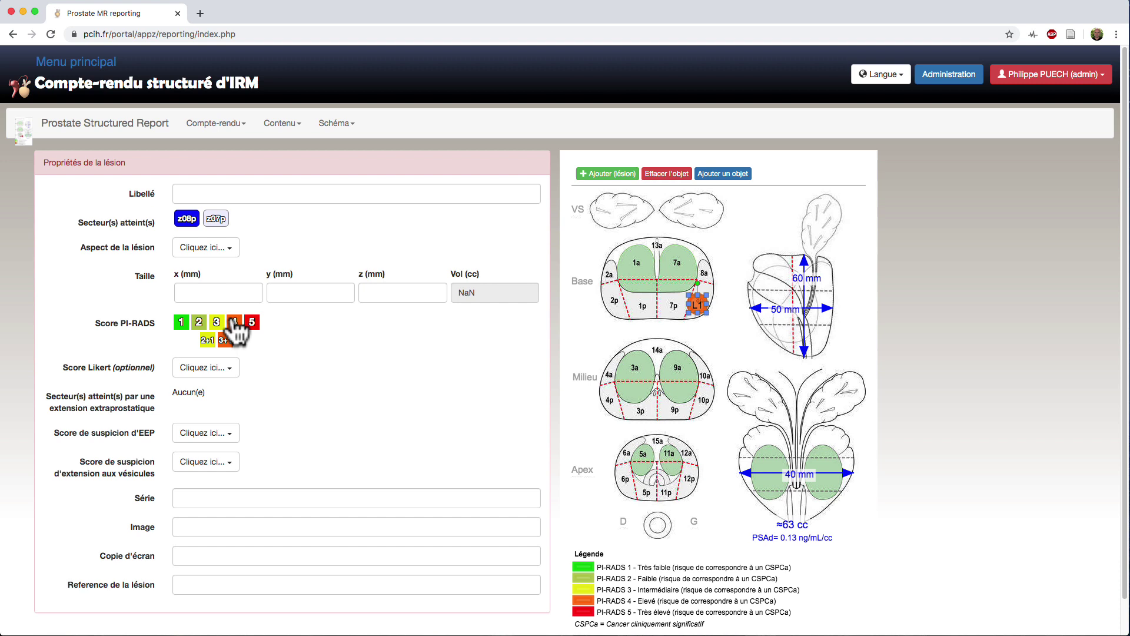
pyautogui.click(207, 293)
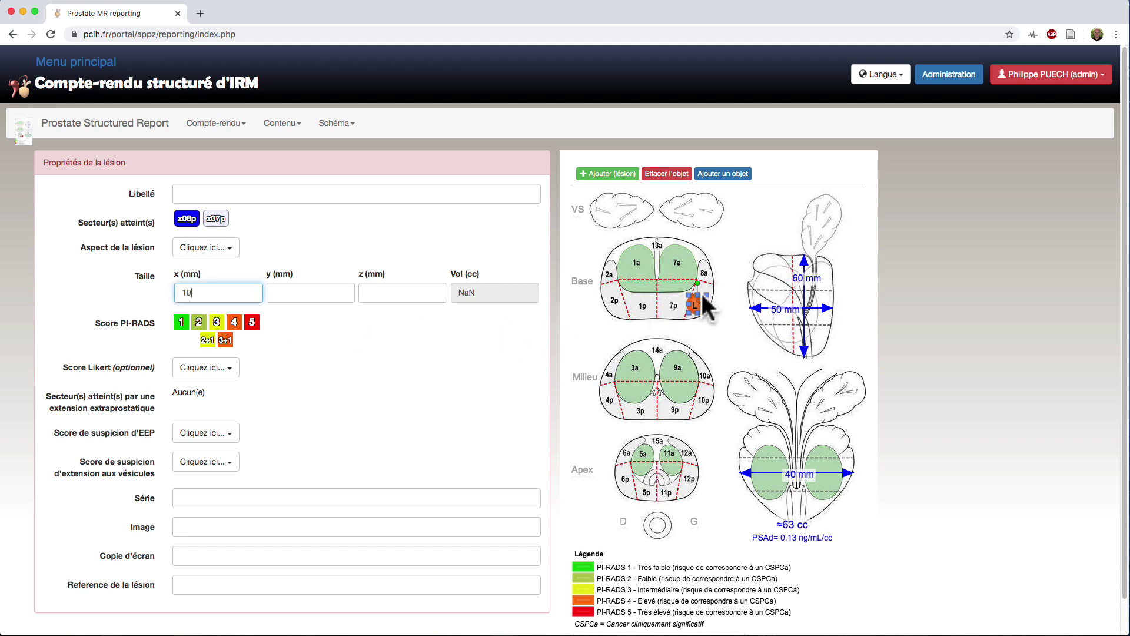
# Reshape the lesion into a slightly larger tilted oval and position it overlapping the outer edge of sector 8p at the base.
pyautogui.moveTo(710, 291)
pyautogui.mouseDown()
pyautogui.moveTo(720, 293)
pyautogui.moveTo(705, 279)
pyautogui.moveTo(700, 304)
pyautogui.mouseUp()
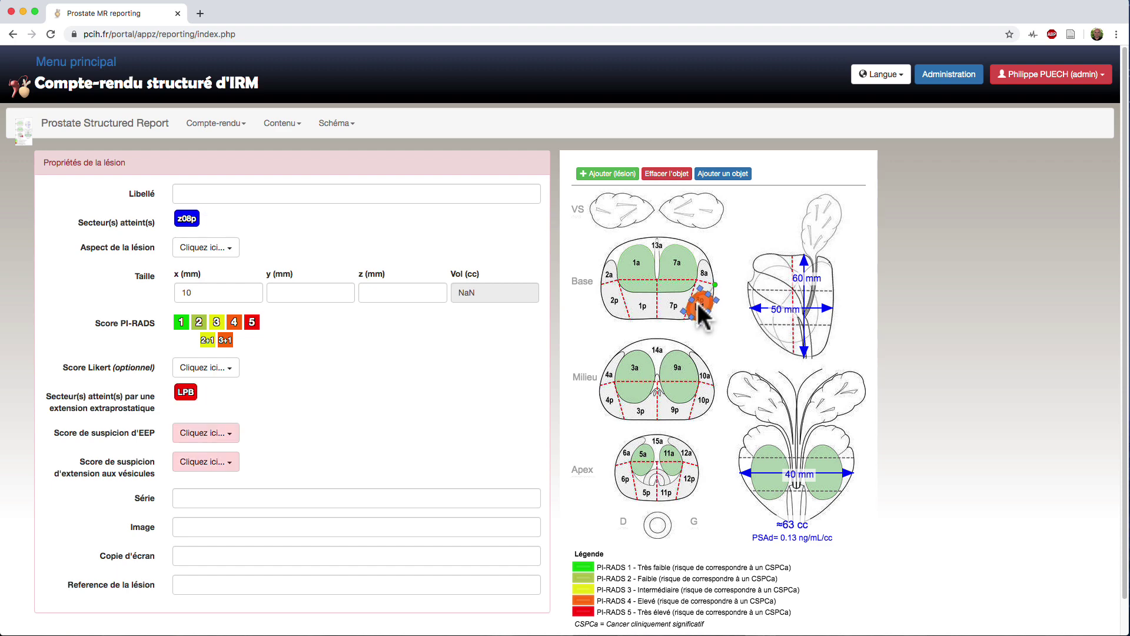
pyautogui.click(715, 306)
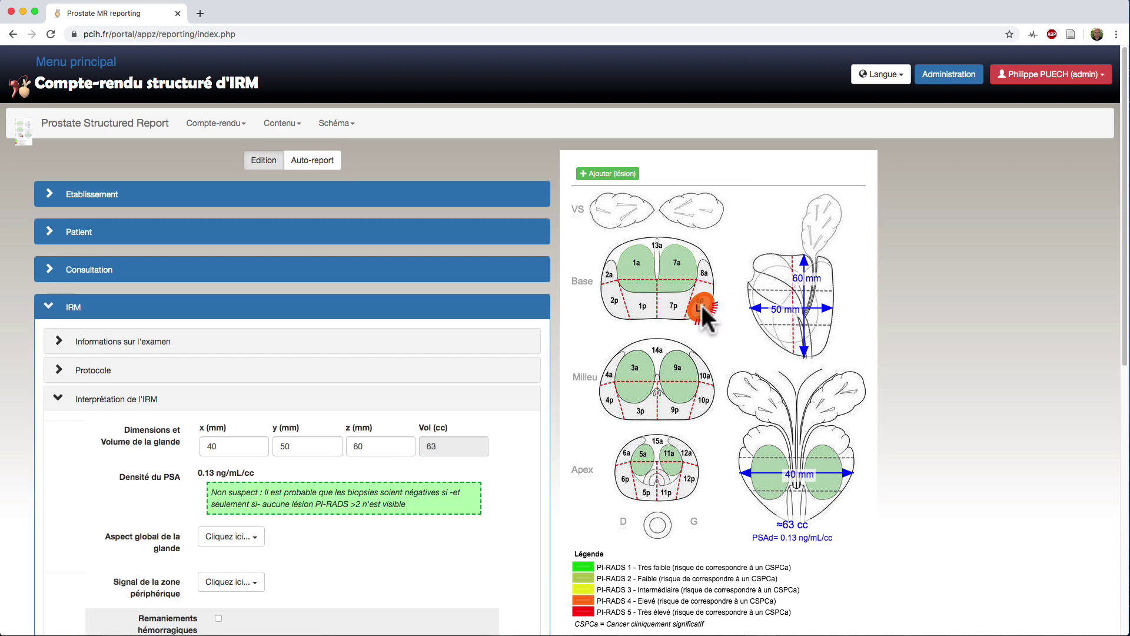
pyautogui.click(703, 308)
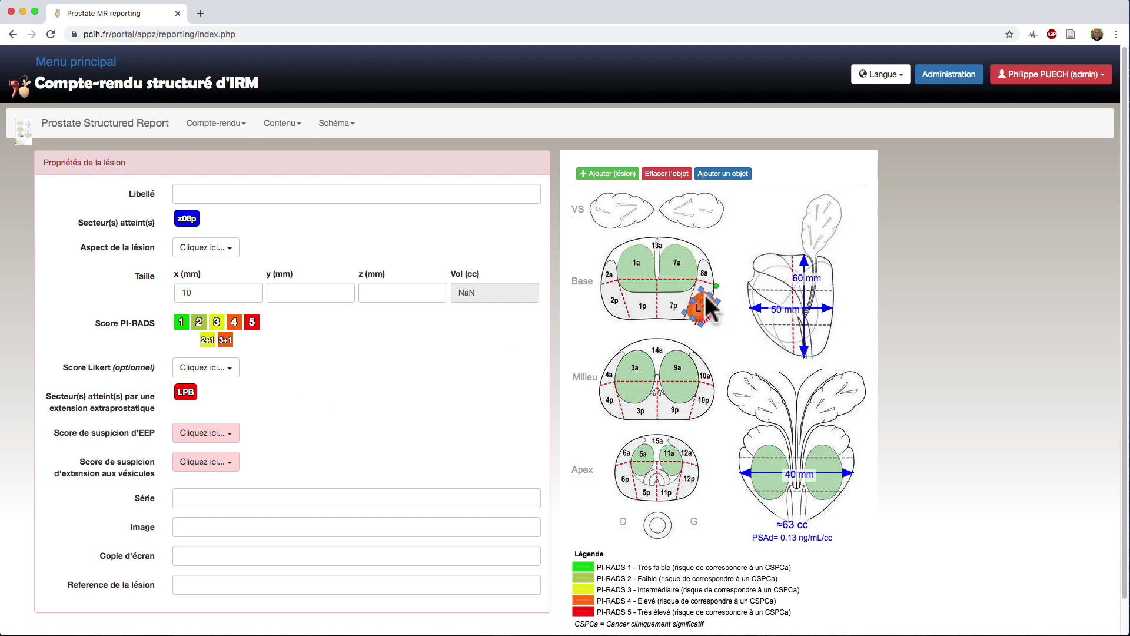
pyautogui.moveTo(707, 299); pyautogui.dragTo(701, 298)
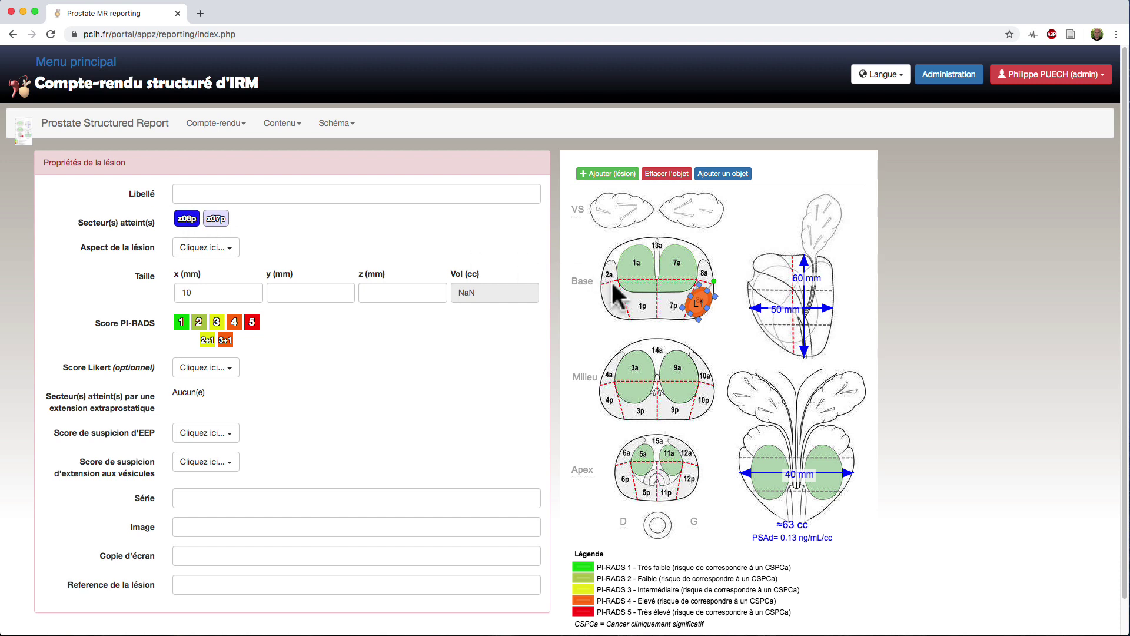
pyautogui.moveTo(703, 301)
pyautogui.mouseDown()
pyautogui.moveTo(625, 297)
pyautogui.moveTo(692, 292)
pyautogui.moveTo(704, 303)
pyautogui.mouseUp()
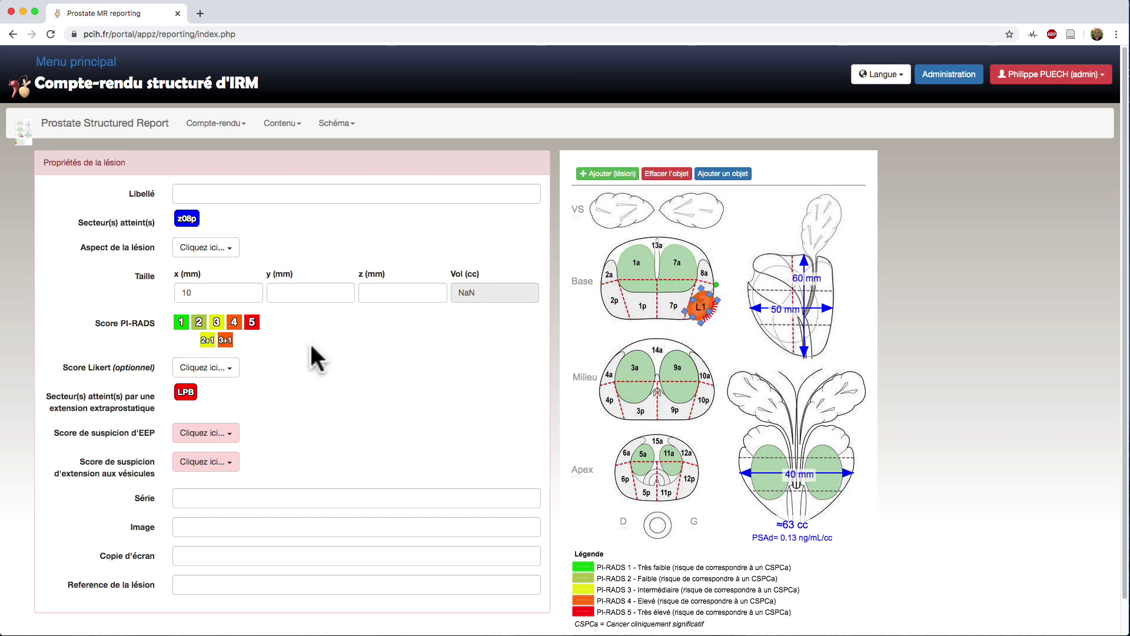
pyautogui.click(214, 366)
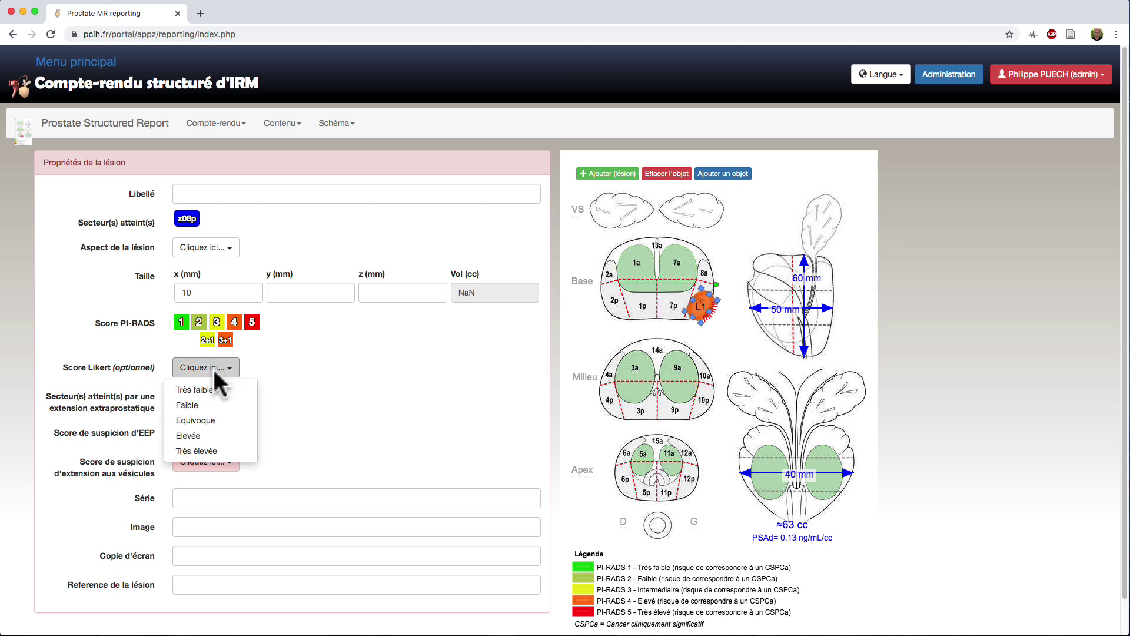
pyautogui.click(203, 452)
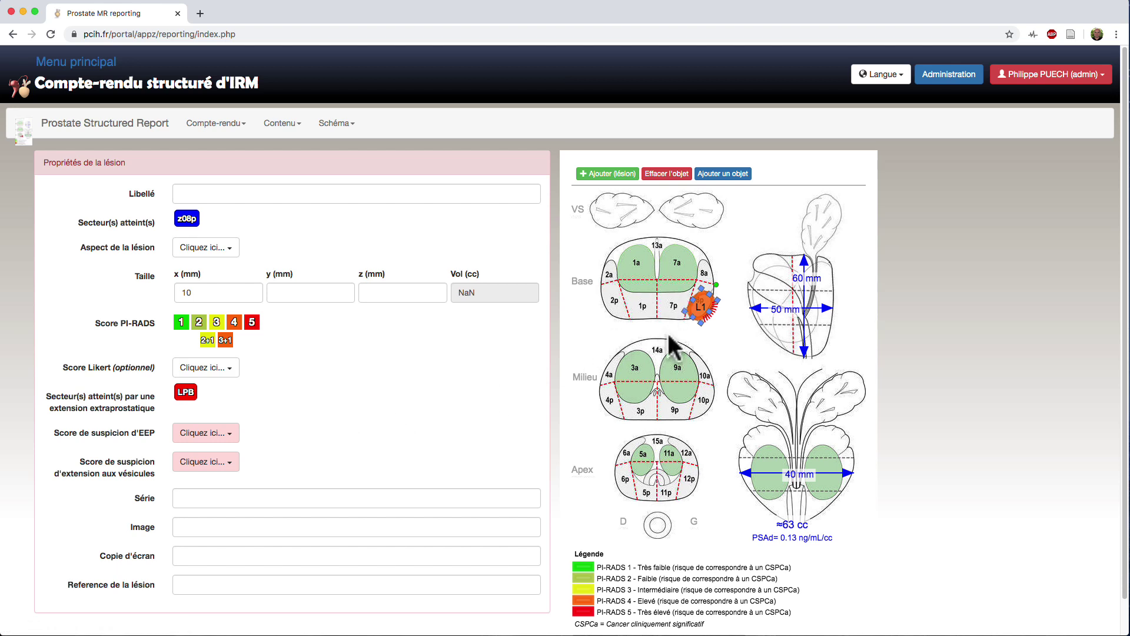
pyautogui.click(703, 304)
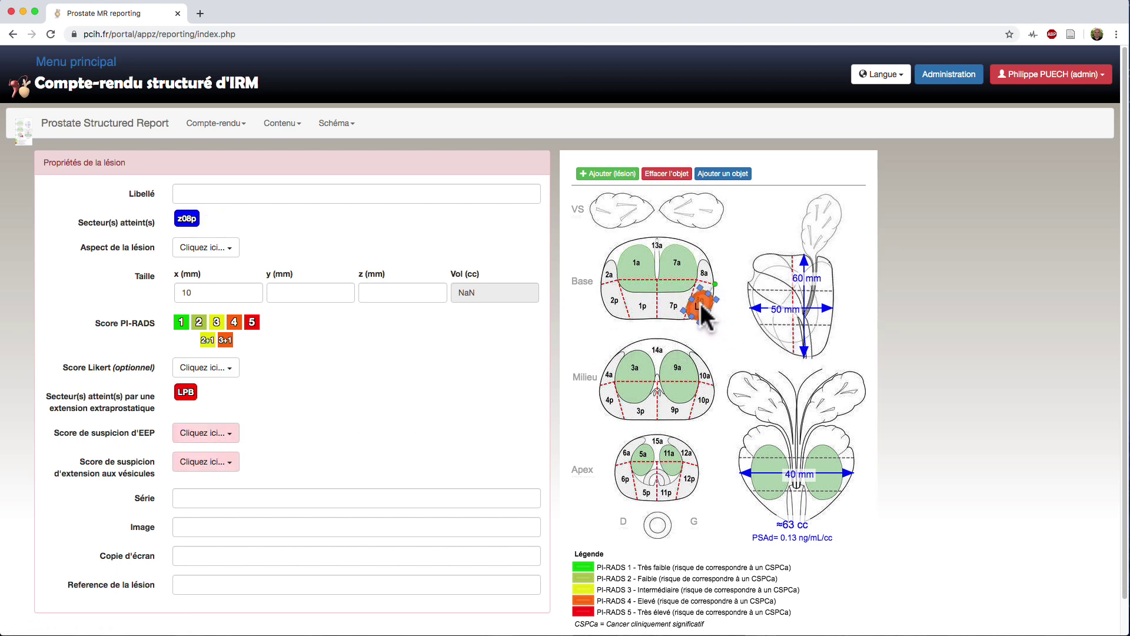
# Characterize lesion L1 as Lésion nodulaire, with EEP suspicion Elevée and seminal vesicle extension suspicion Très faible.
pyautogui.click(191, 437)
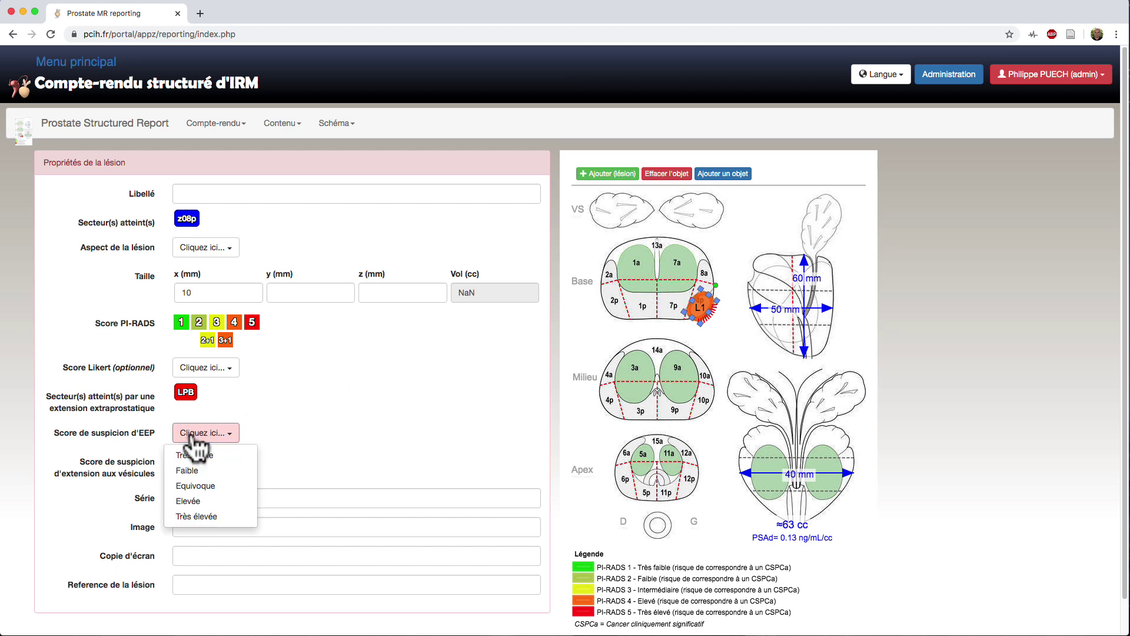
pyautogui.click(198, 501)
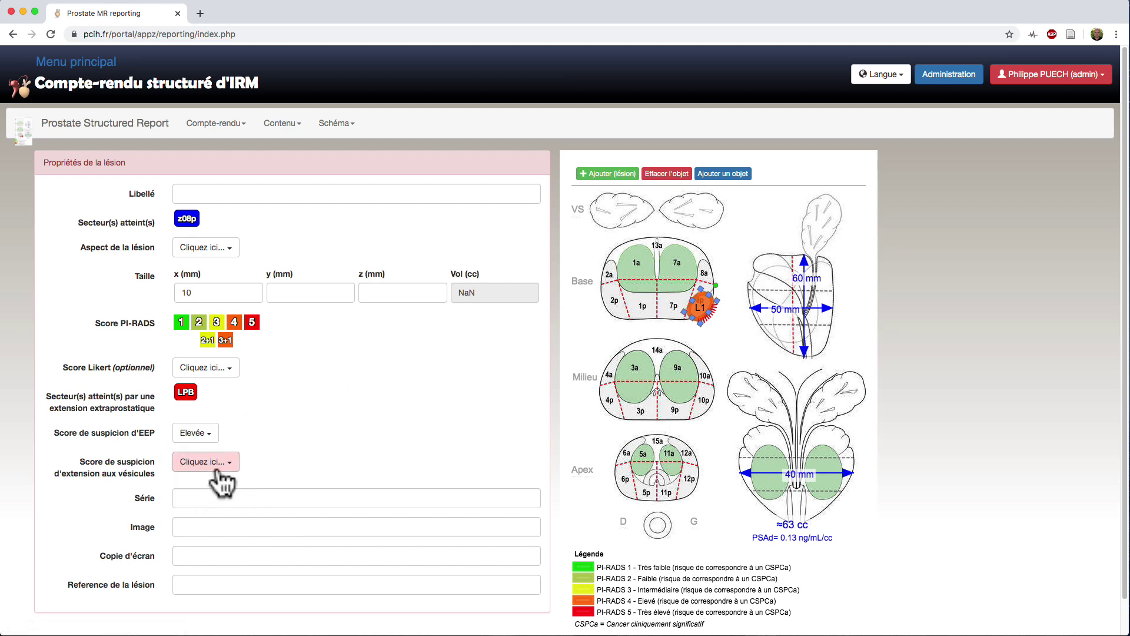
pyautogui.click(214, 465)
pyautogui.click(195, 484)
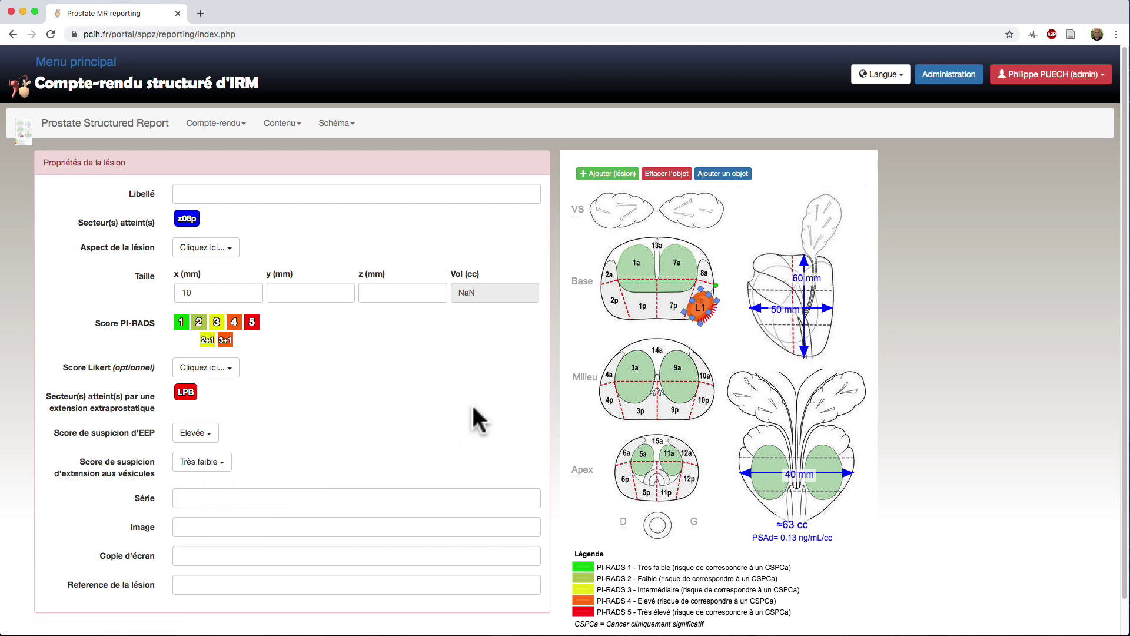
pyautogui.click(219, 248)
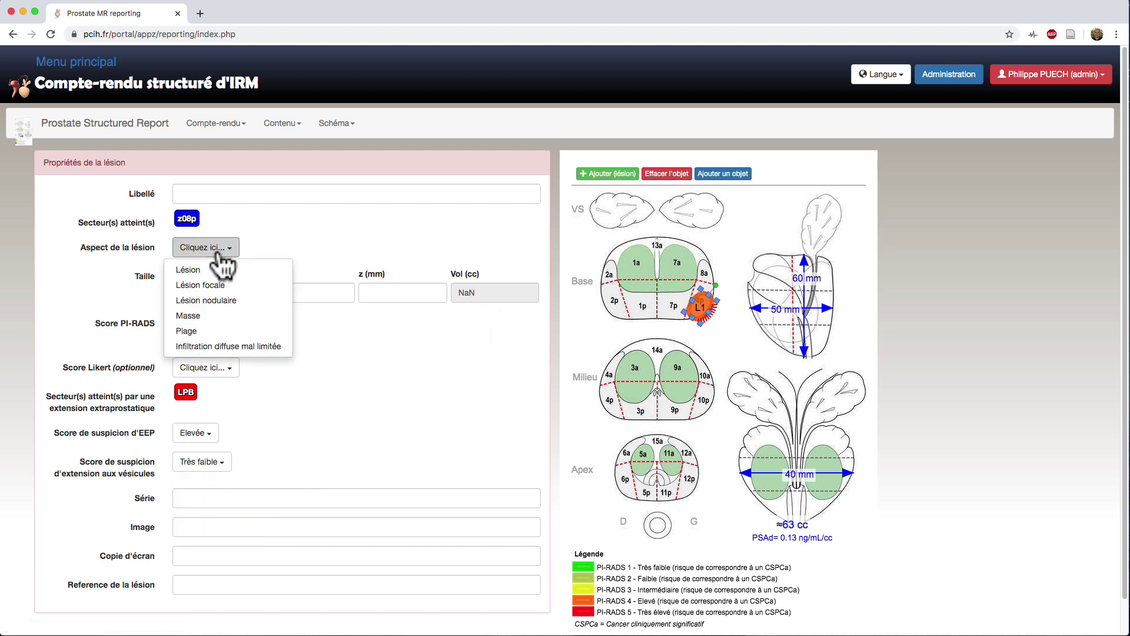
pyautogui.click(204, 301)
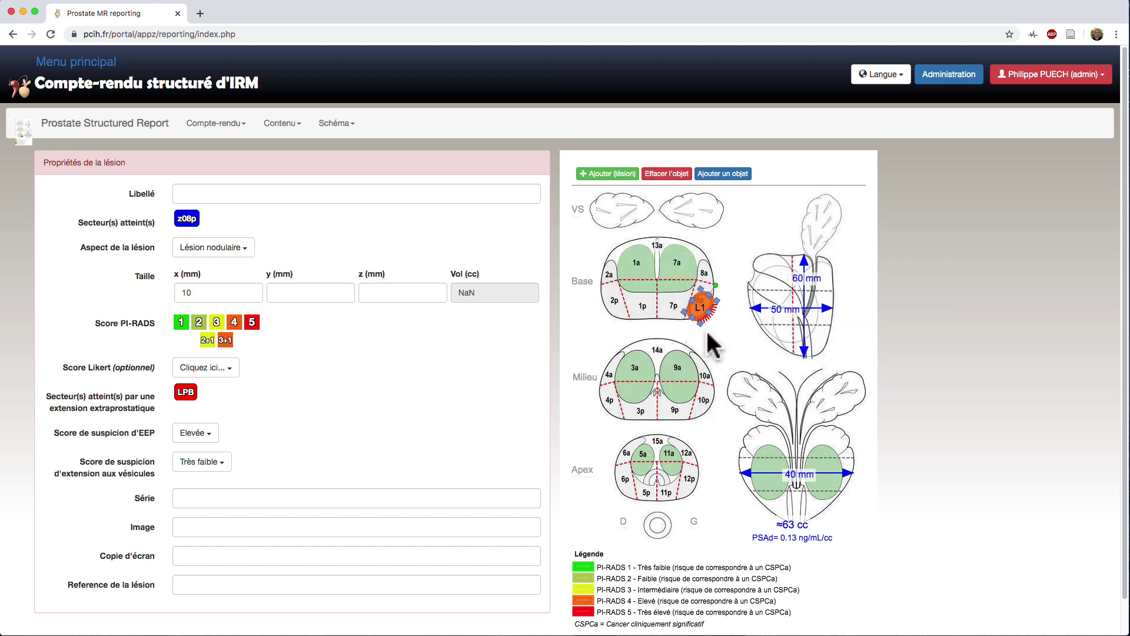
# Add another object for lesion L1 and place it at mid-gland in sectors 10p and 9p.
pyautogui.click(722, 174)
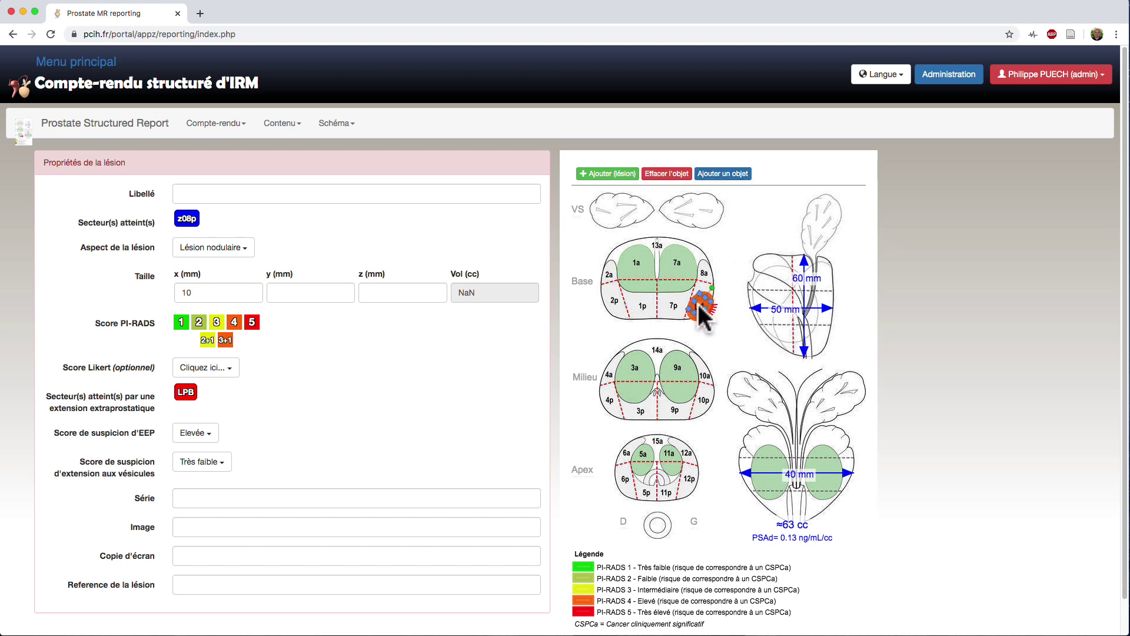
pyautogui.moveTo(702, 306); pyautogui.dragTo(700, 390)
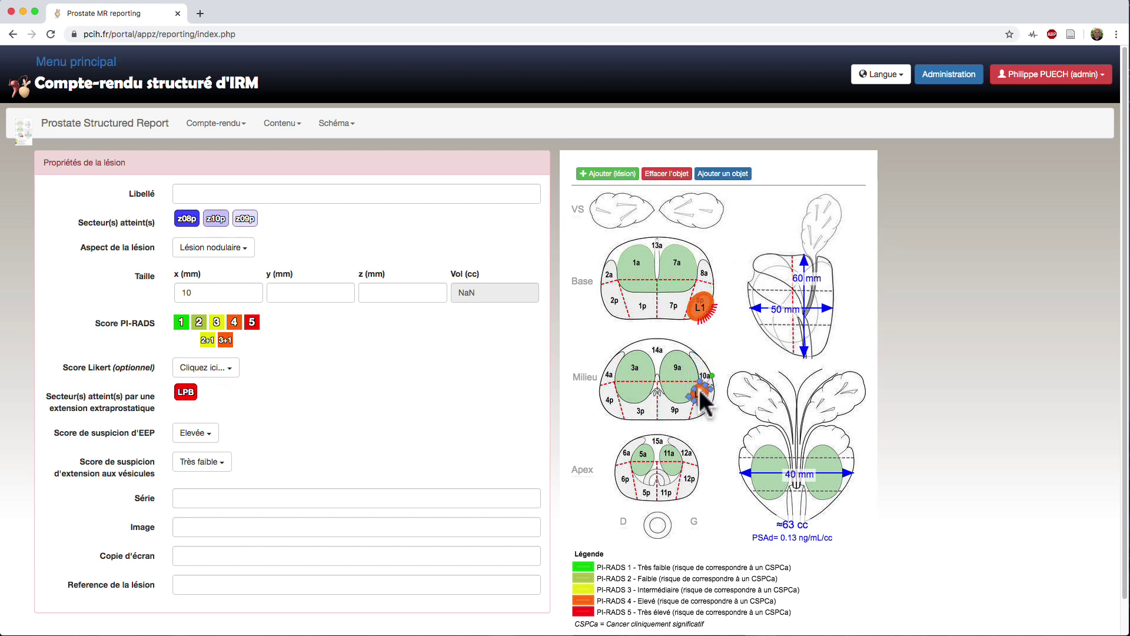
pyautogui.click(712, 339)
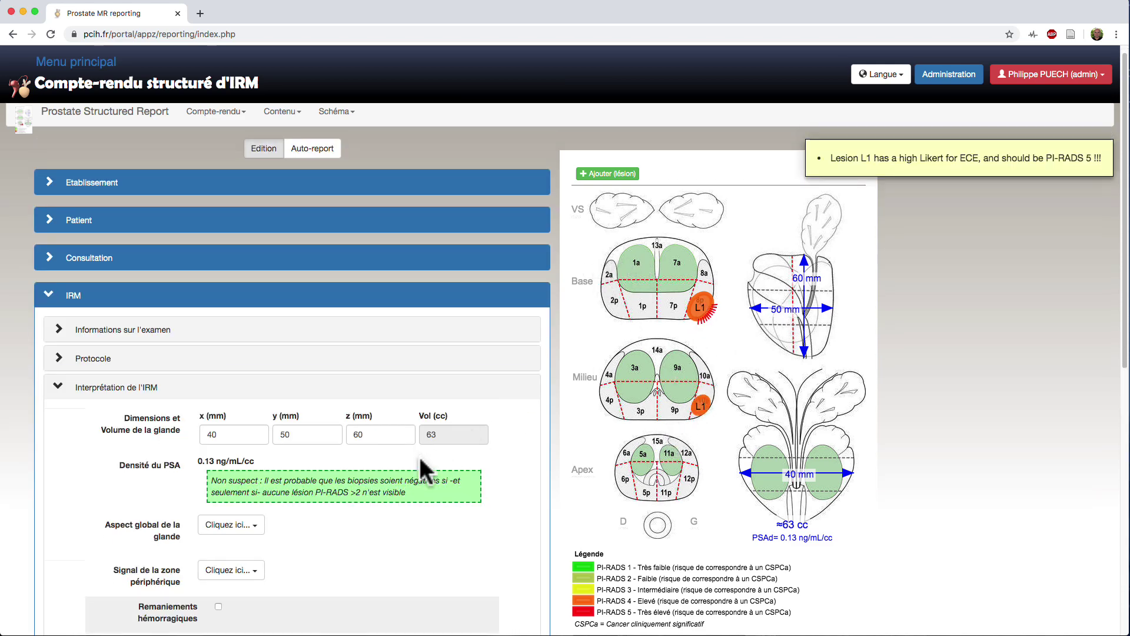
# Review lesion L1's entry in the significant lesions table and its peripheral zone description in the automatic report.
pyautogui.scroll(-5, 419, 453)
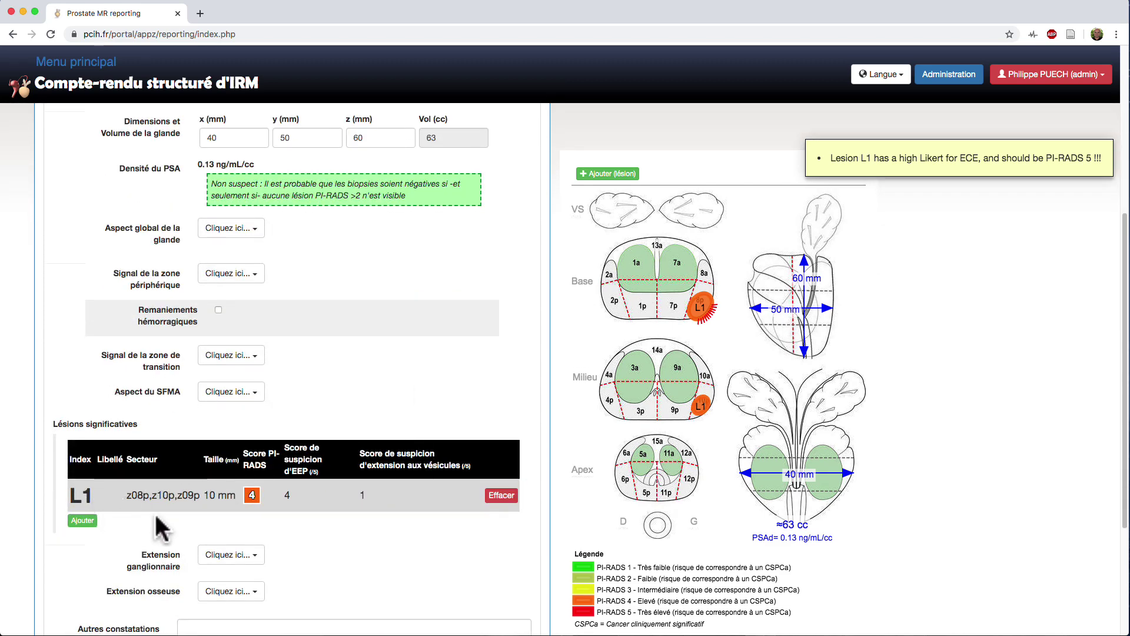
pyautogui.scroll(1, 400, 494)
pyautogui.scroll(3, 398, 489)
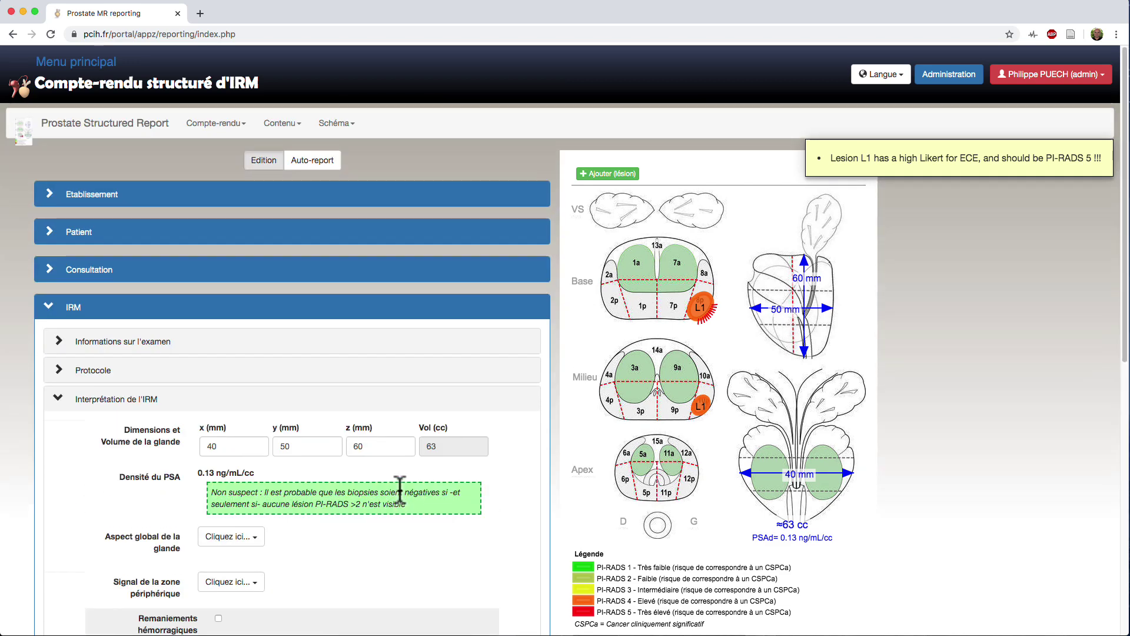
pyautogui.click(312, 160)
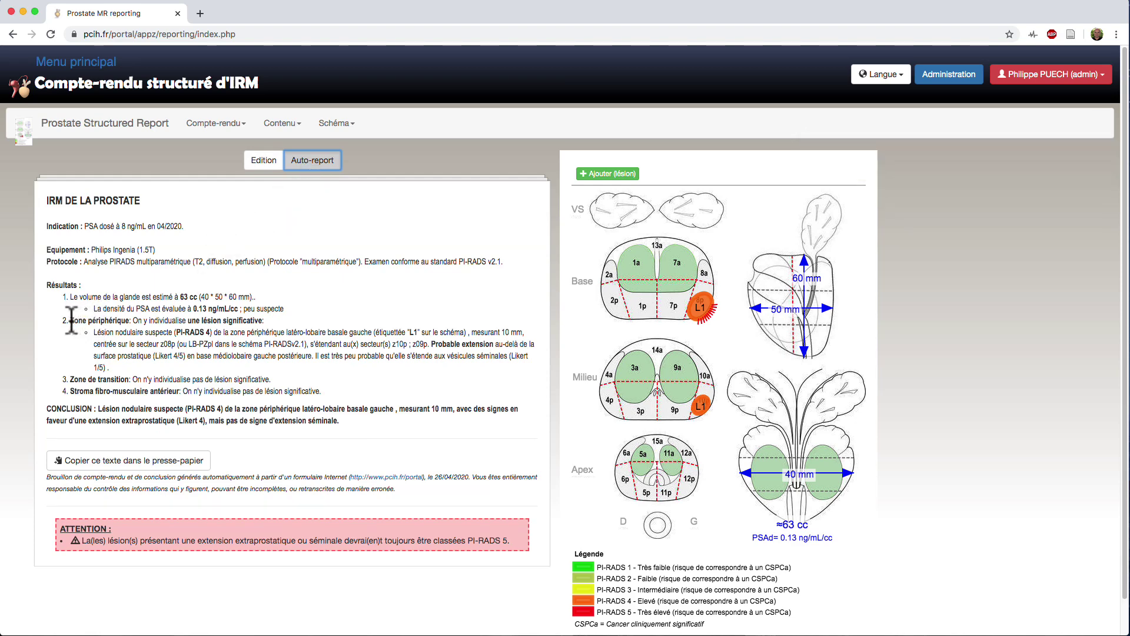
pyautogui.moveTo(71, 320); pyautogui.dragTo(110, 368)
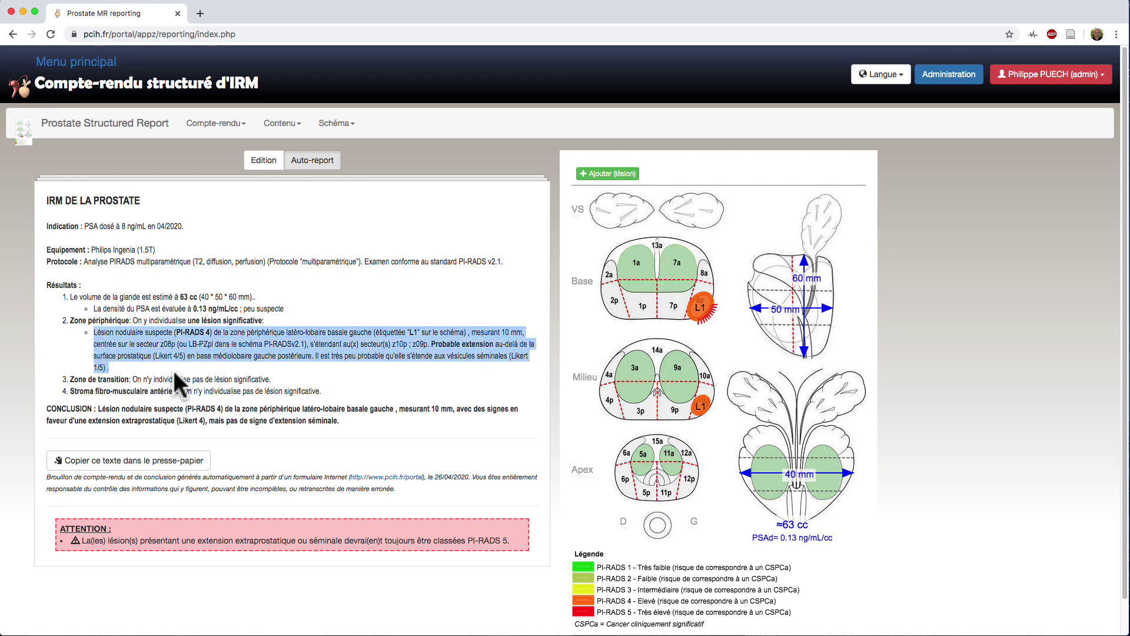
# Return to editing and add a PI-RADS 2 lesion L2, positioned at mid-gland over sectors 3a and 14a.
pyautogui.click(270, 165)
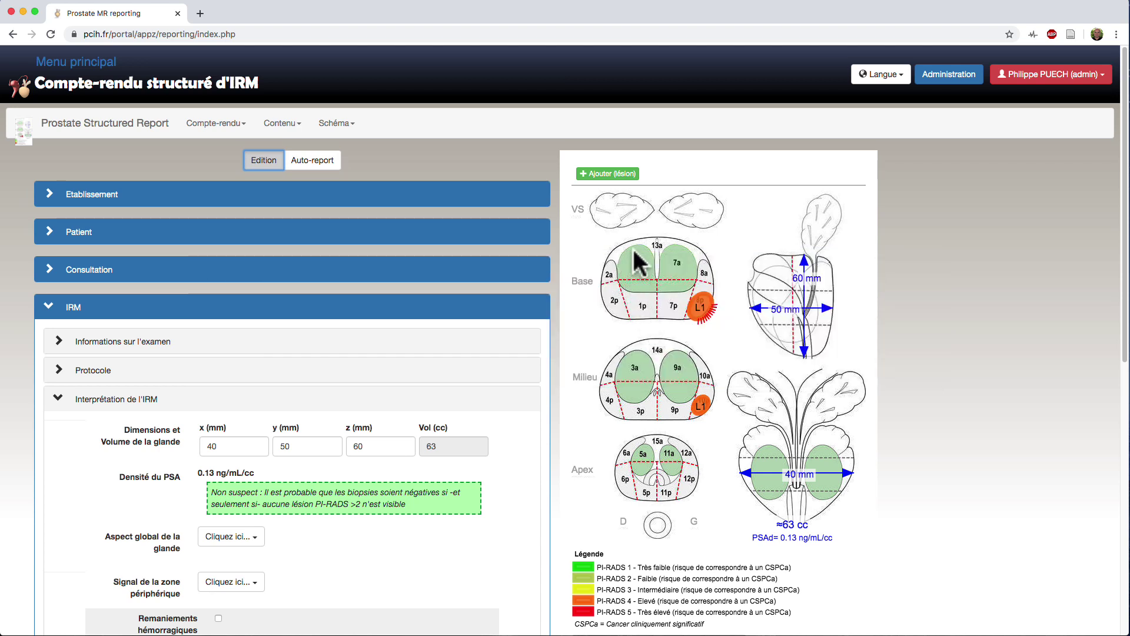
pyautogui.click(632, 254)
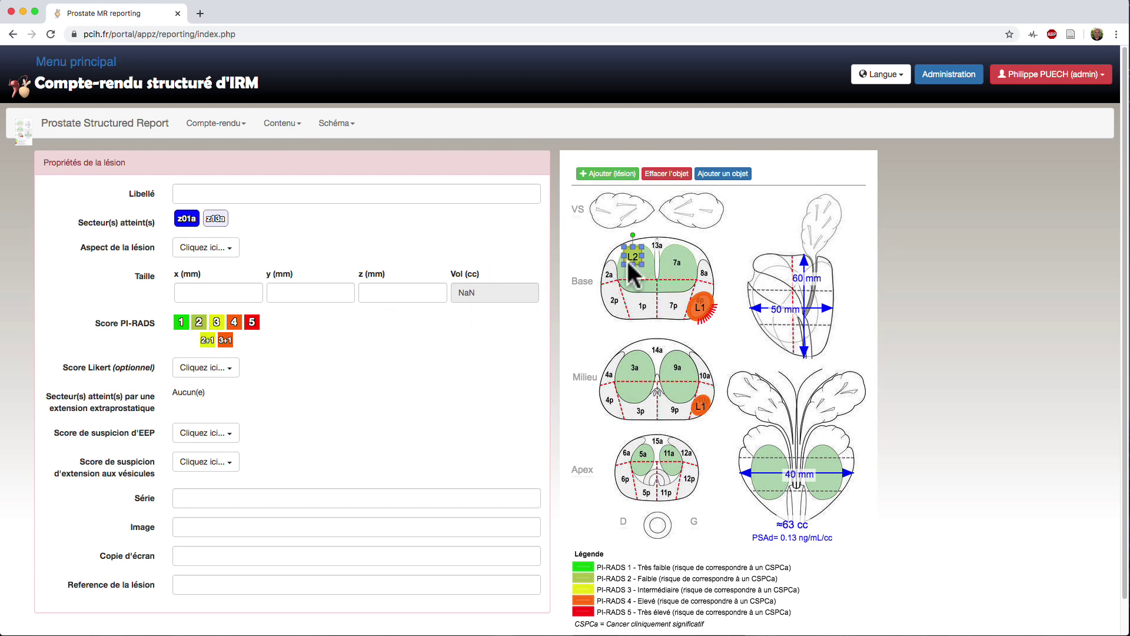
pyautogui.moveTo(630, 254); pyautogui.dragTo(632, 355)
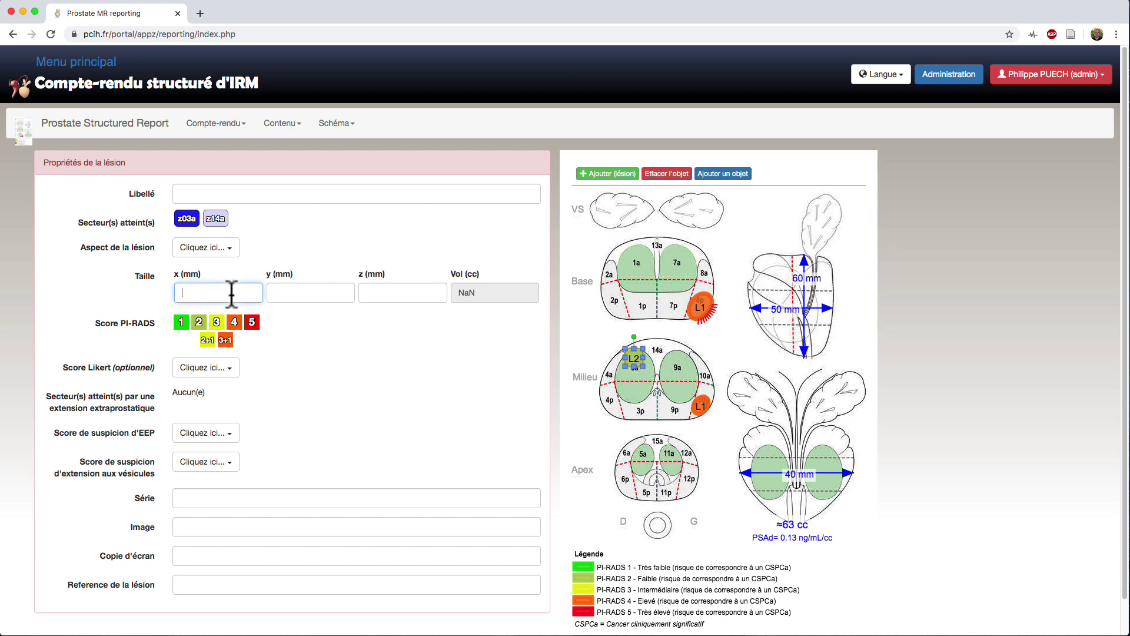
# Set lesion L2's x size to 8 mm and its aspect to Lésion nodulaire.
pyautogui.click(241, 406)
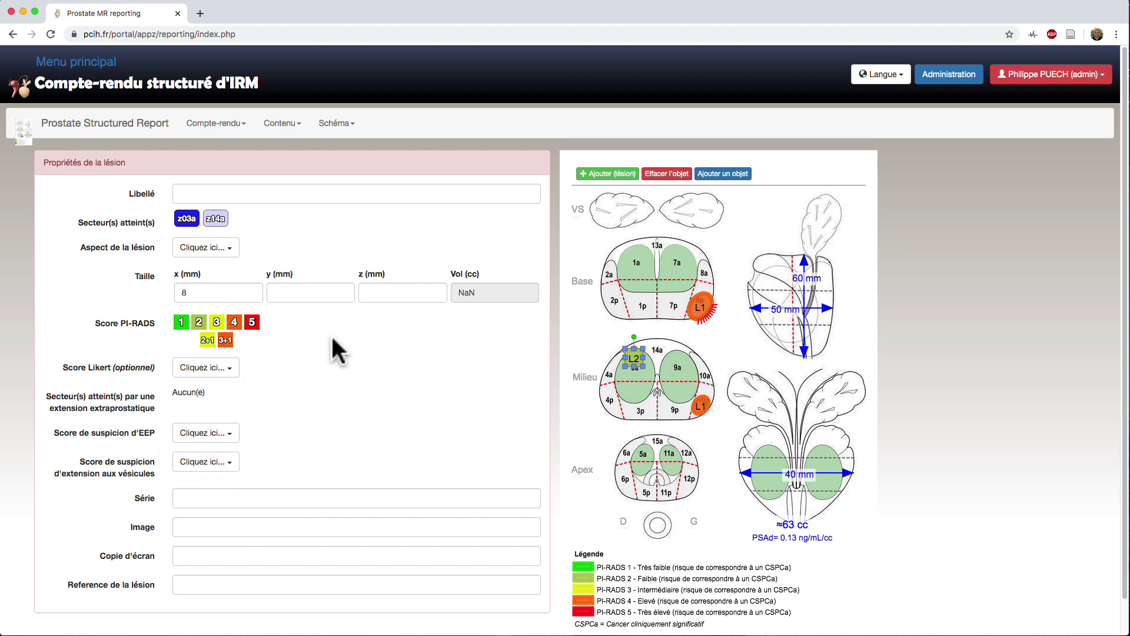
pyautogui.click(209, 248)
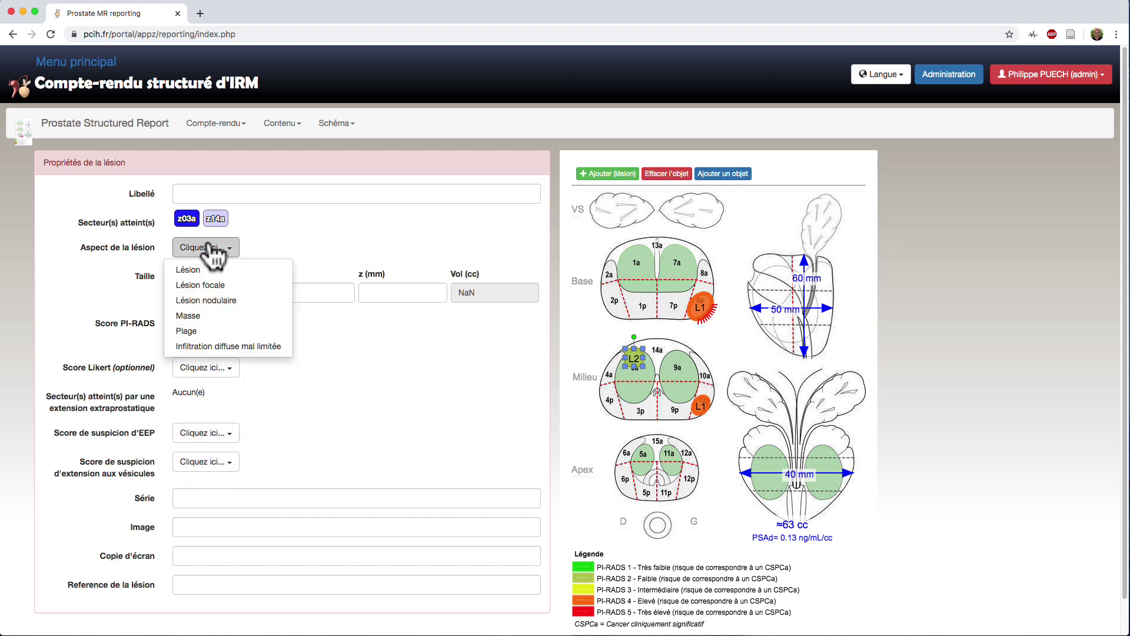
pyautogui.click(212, 301)
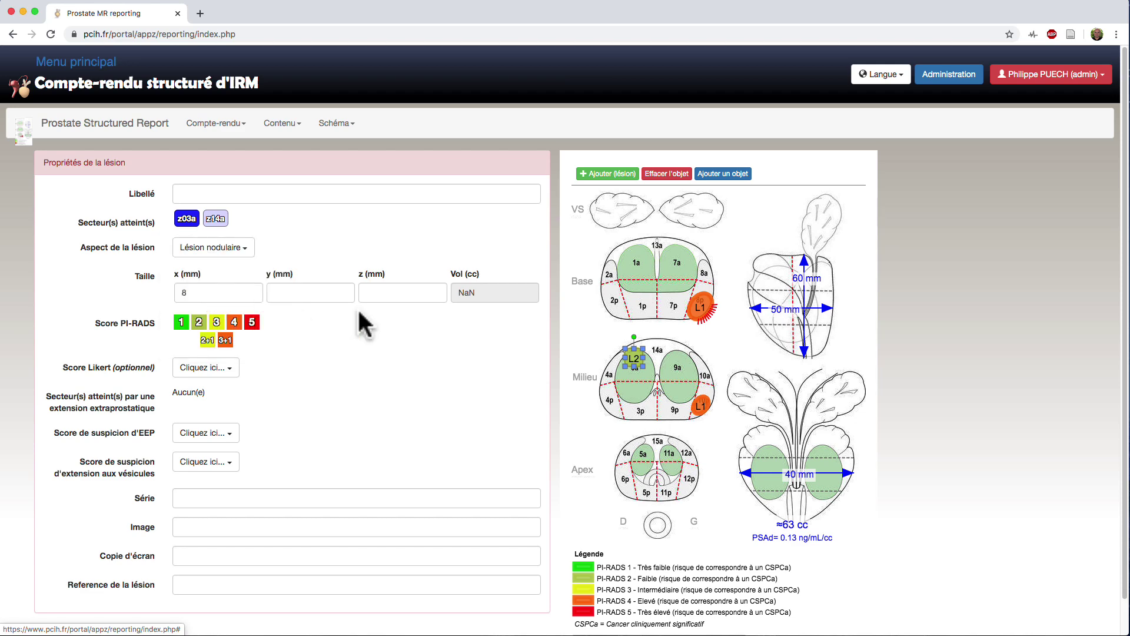
pyautogui.click(644, 267)
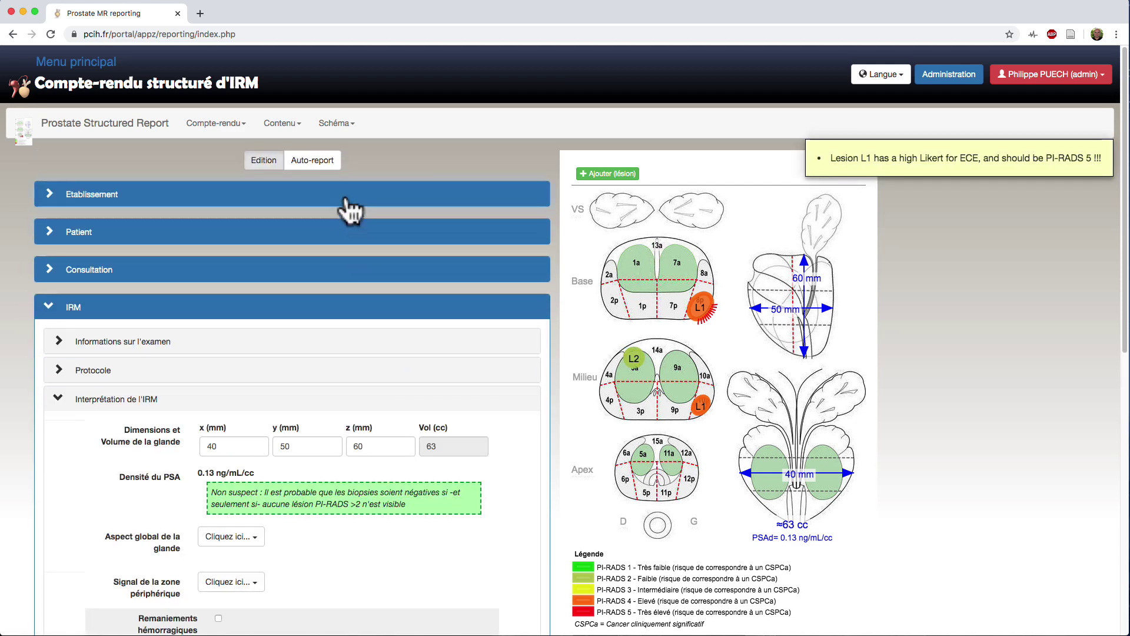
# Display the automatic report and review the transition zone lesion entry and the conclusion.
pyautogui.click(313, 161)
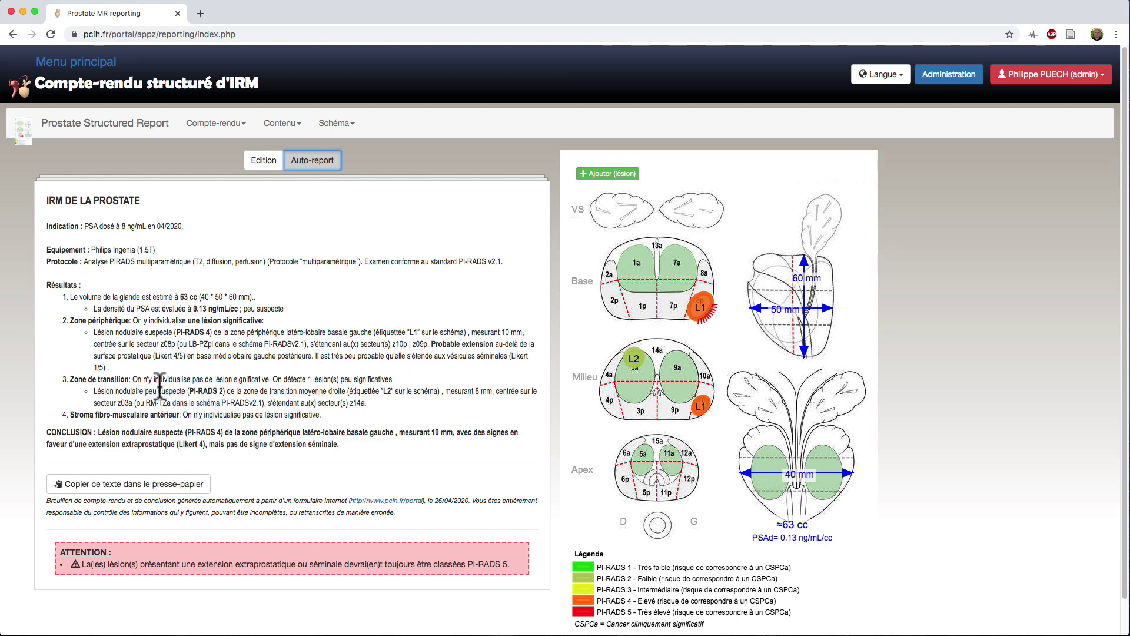
pyautogui.moveTo(99, 432); pyautogui.dragTo(336, 445)
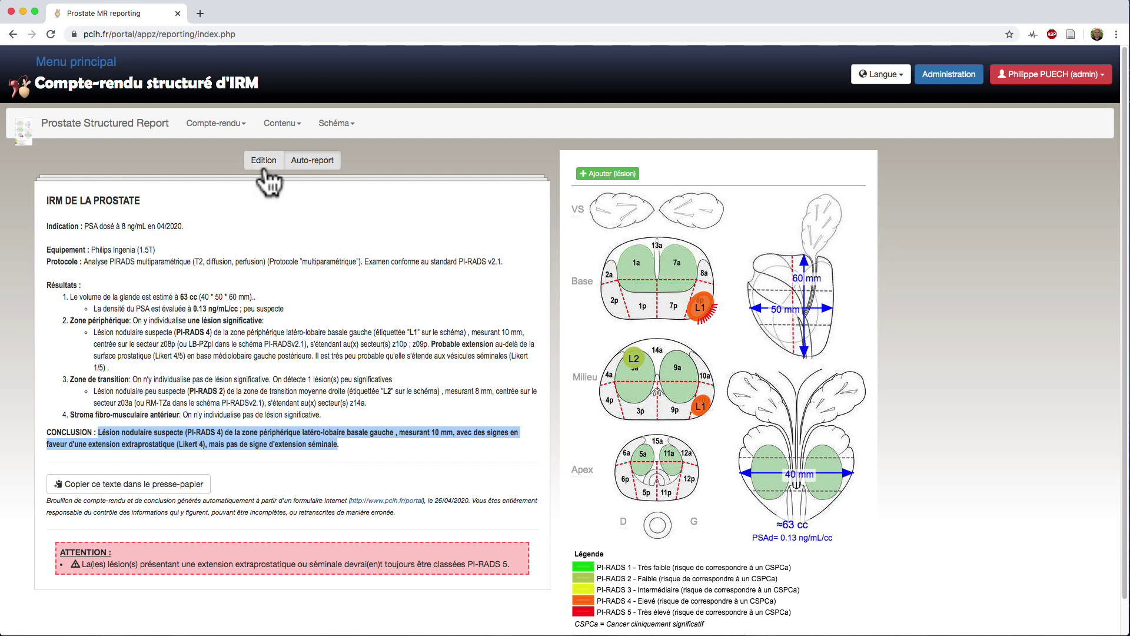
pyautogui.click(312, 160)
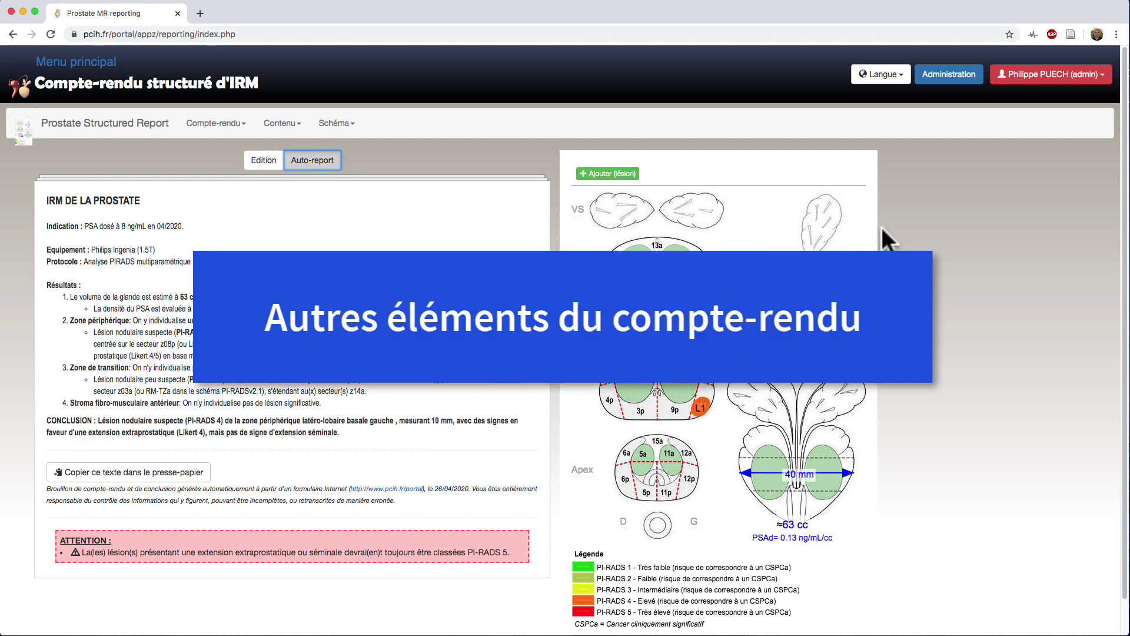
# Return to the MRI interpretation and set the gland's overall aspect to Hypertrophie prostatique, with HBP evaluation Marqué.
pyautogui.click(264, 159)
pyautogui.click(128, 235)
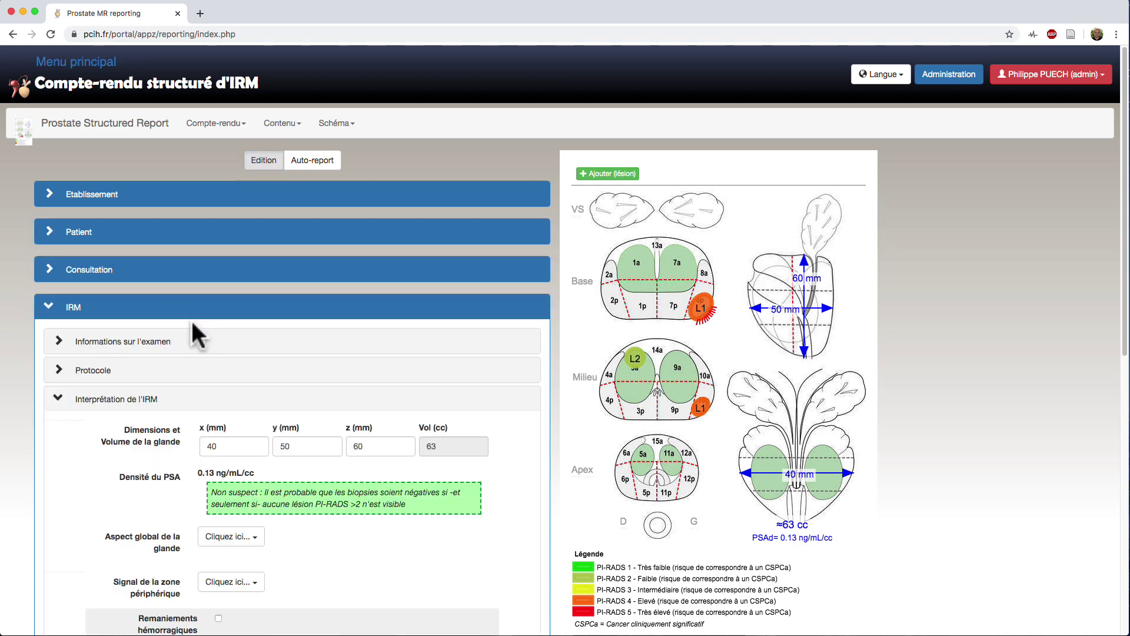
pyautogui.scroll(-5, 232, 435)
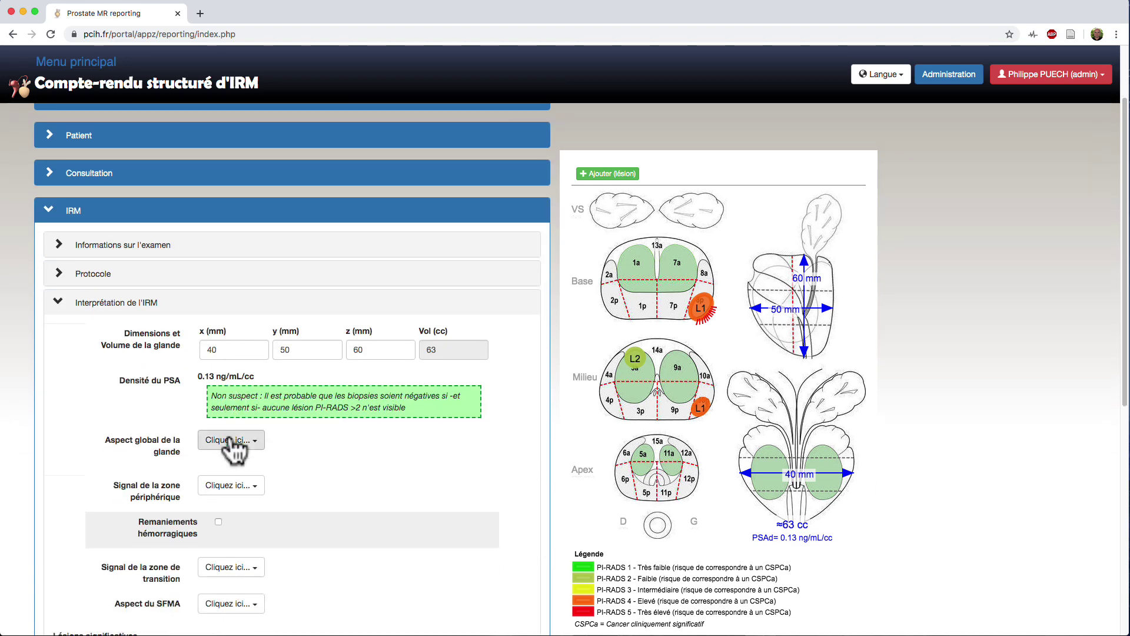
pyautogui.scroll(-2, 231, 416)
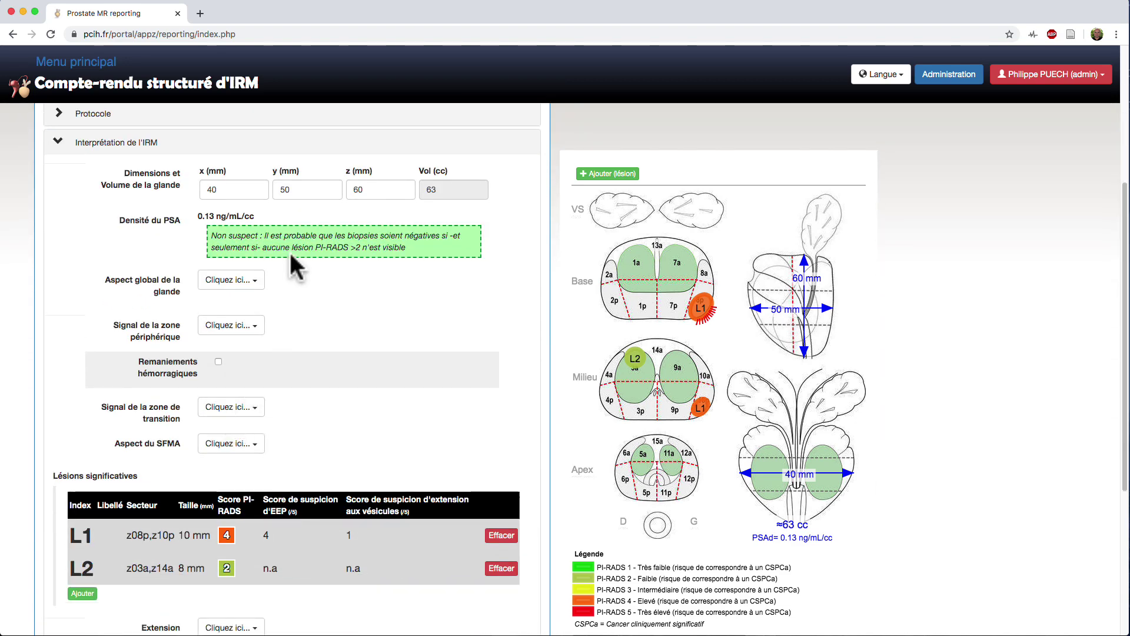
pyautogui.click(223, 283)
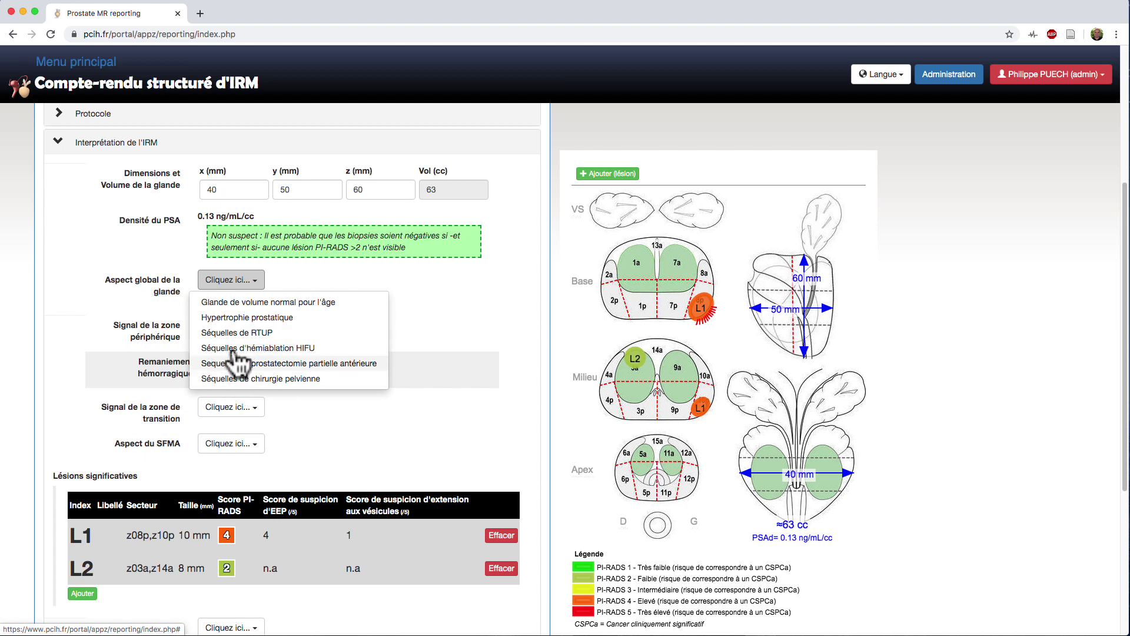
pyautogui.click(234, 318)
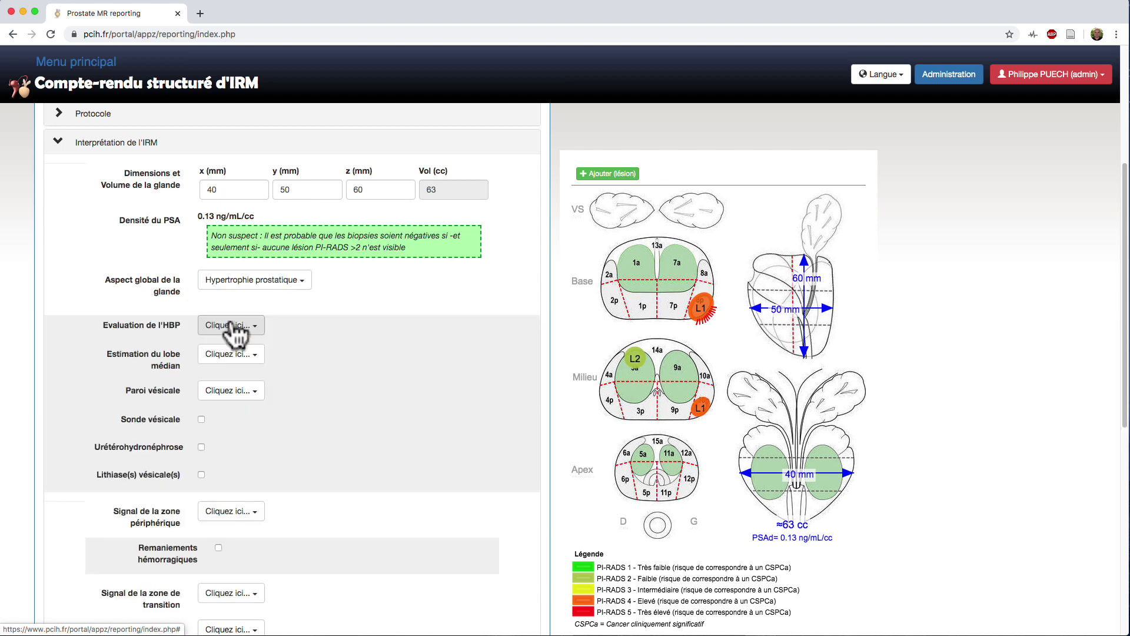
pyautogui.click(230, 327)
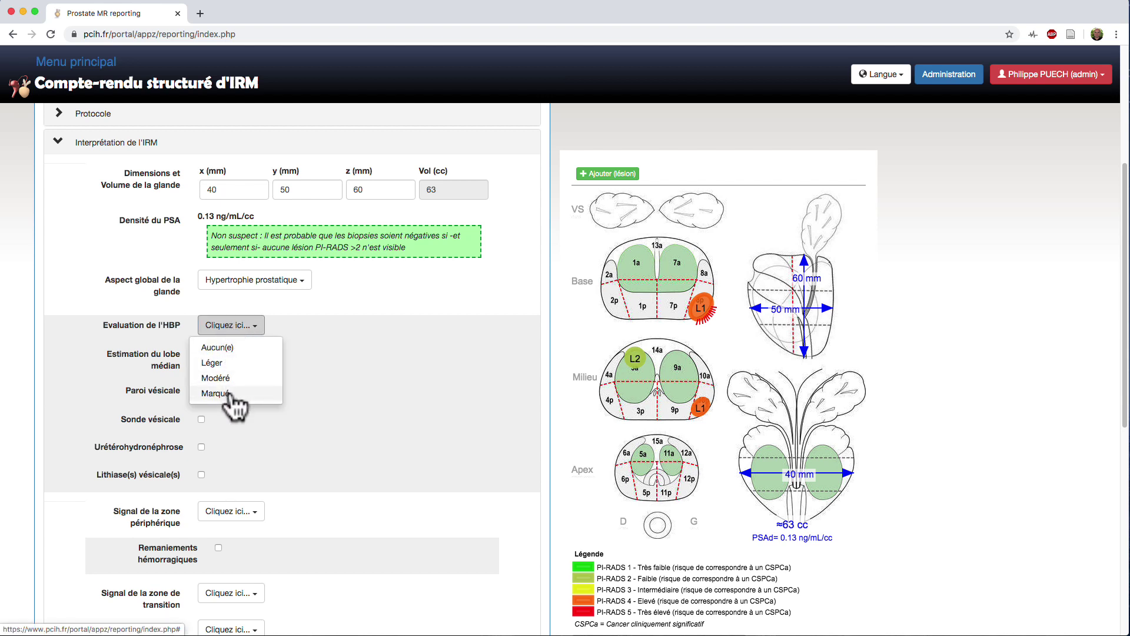
pyautogui.click(231, 393)
# Set the median lobe estimate to Modéré and the bladder wall to Epaississement significatif du detrusor avec multiples petits diverticules.
pyautogui.click(223, 357)
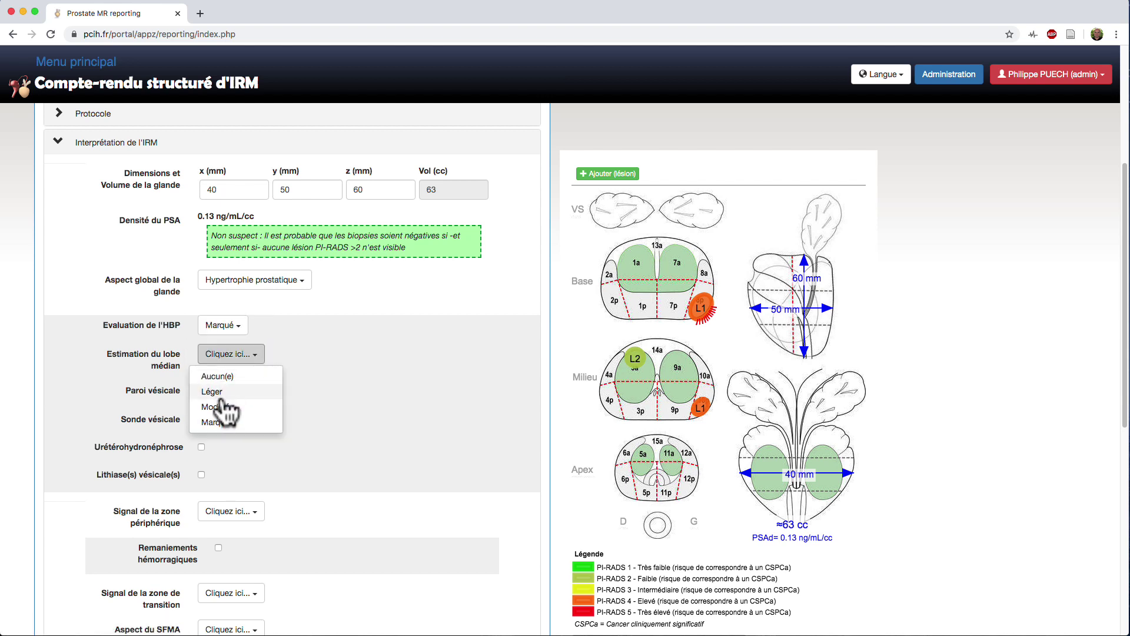
pyautogui.click(222, 405)
pyautogui.click(226, 395)
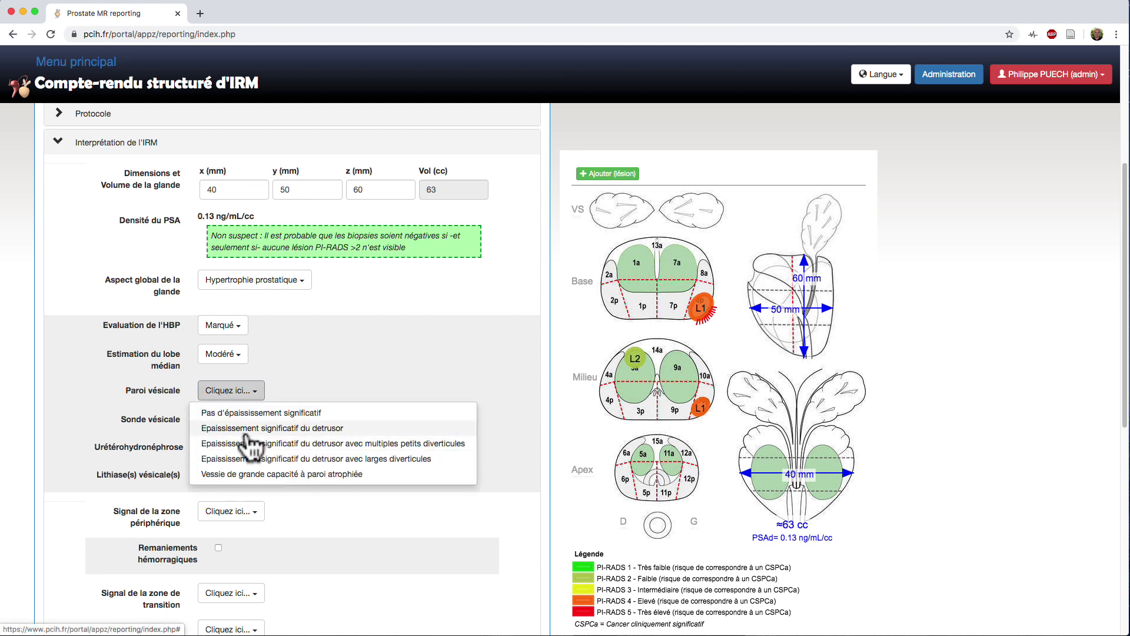
pyautogui.click(252, 443)
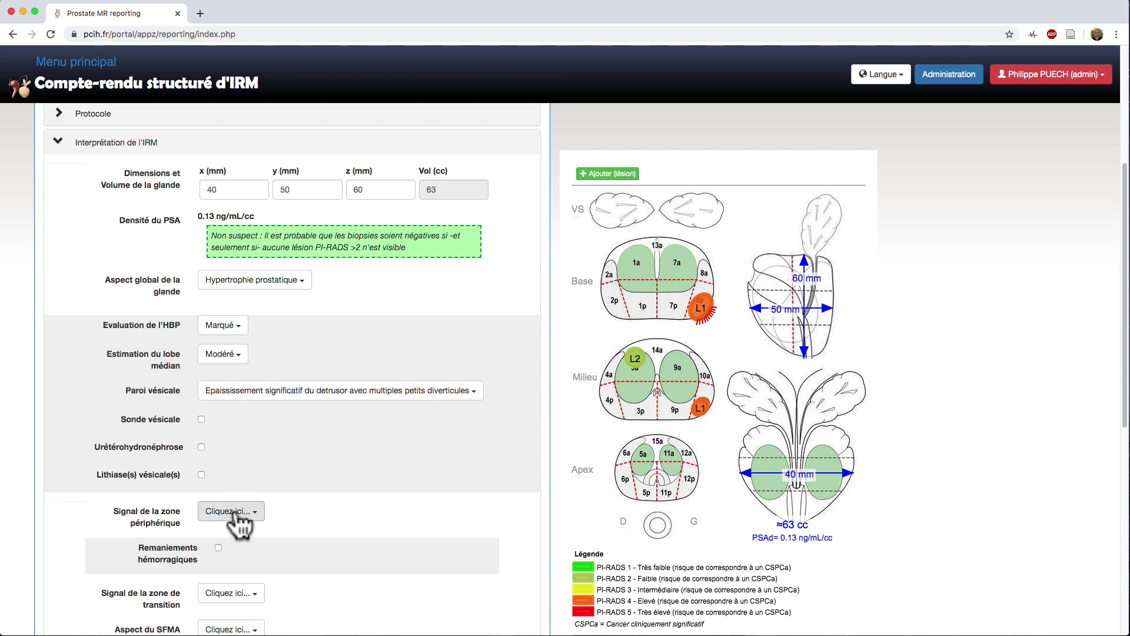
pyautogui.scroll(-1, 239, 522)
pyautogui.scroll(-5, 236, 513)
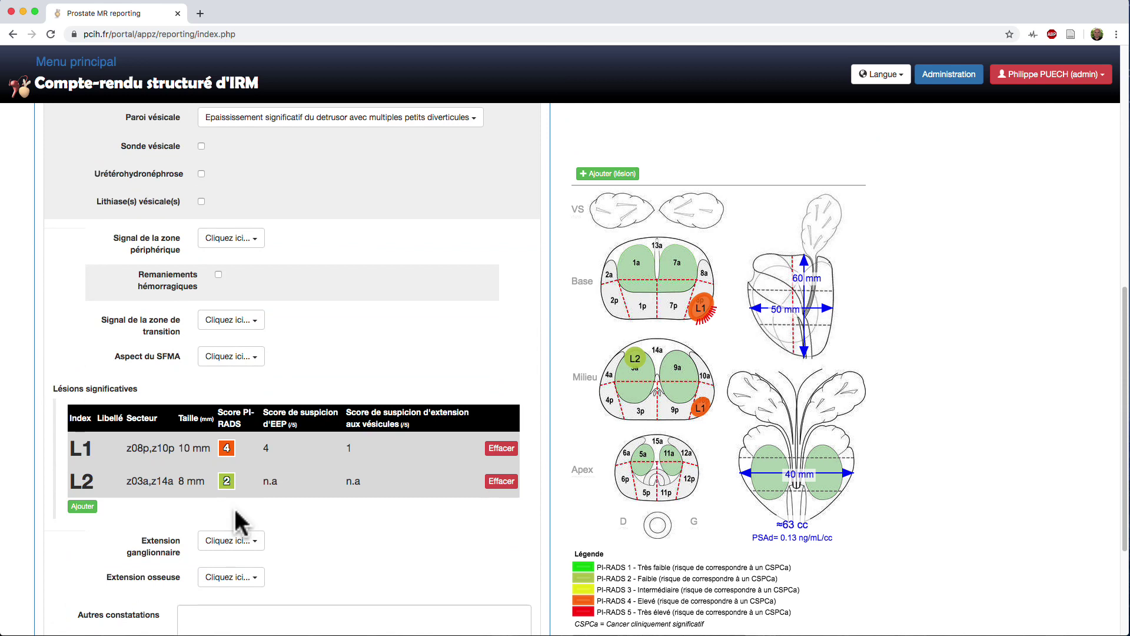
# Set the peripheral zone signal to Quelques remaniements ne gênant pas l'inteprétation du signal and the transition zone signal to Pas de remaniement notable.
pyautogui.click(230, 243)
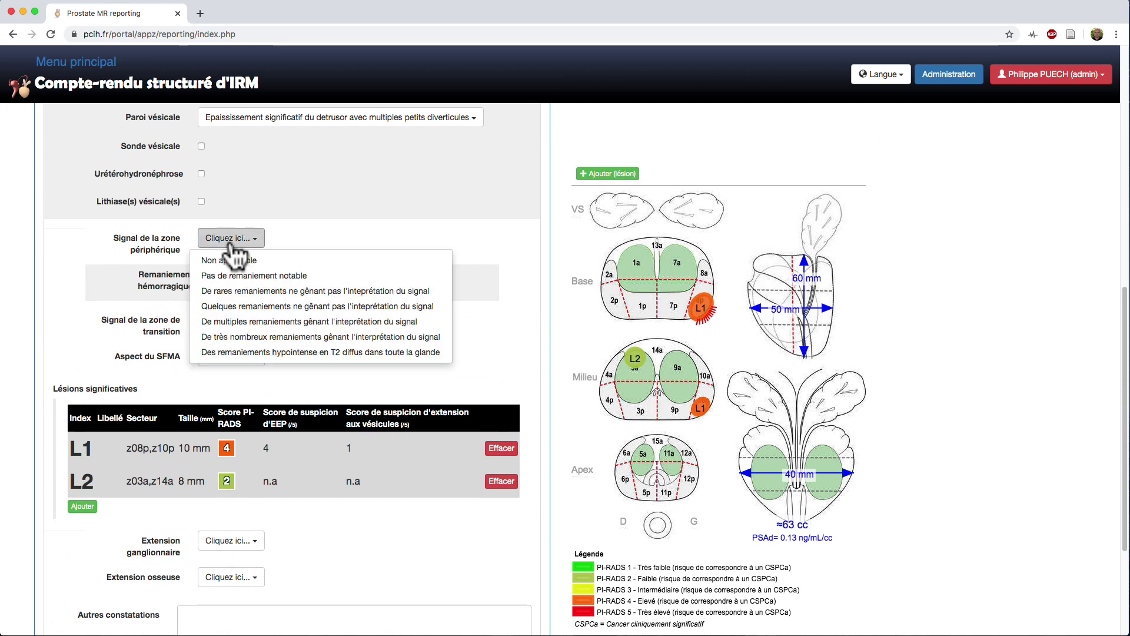
pyautogui.click(244, 307)
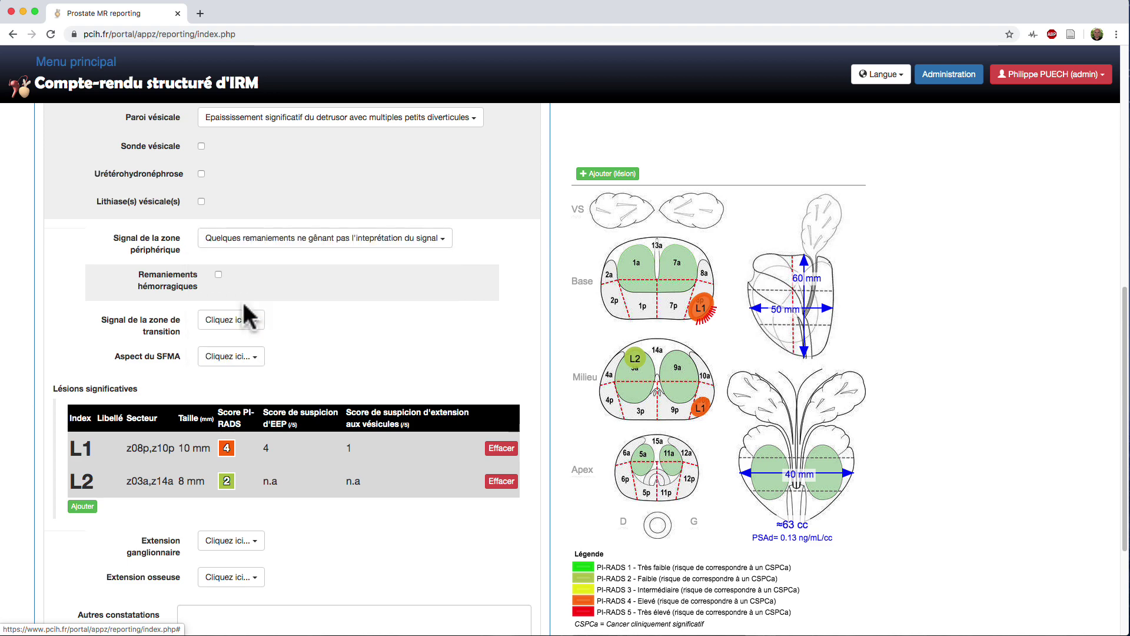
pyautogui.click(223, 325)
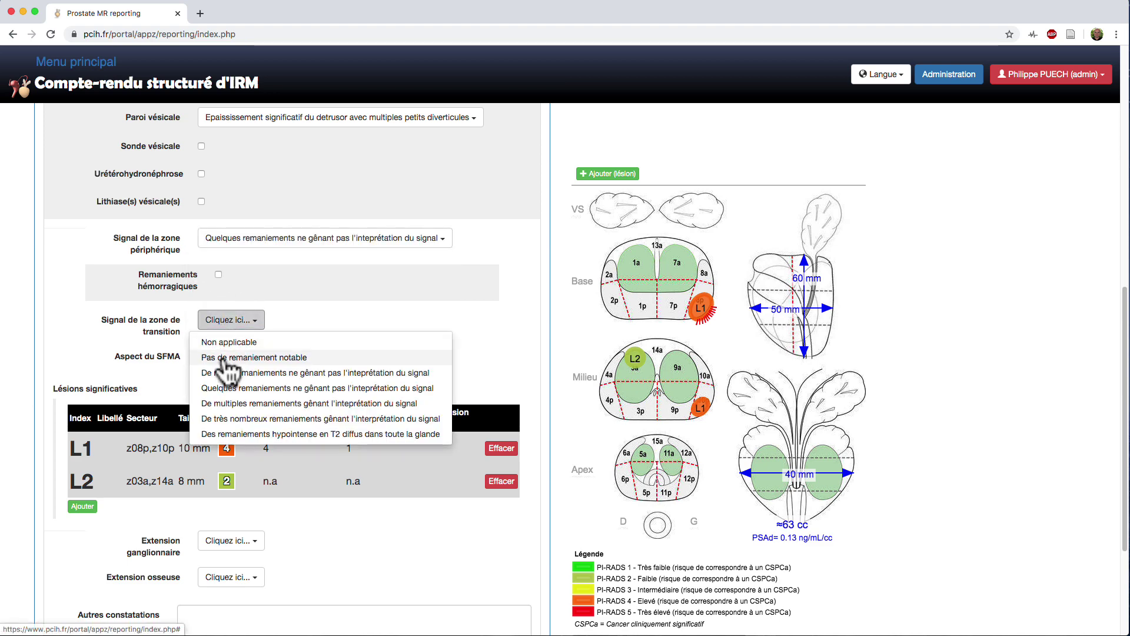
pyautogui.click(223, 357)
# Set the SFMA aspect to Nodulaire, très hypointense en T2, mais non suspect.
pyautogui.click(234, 356)
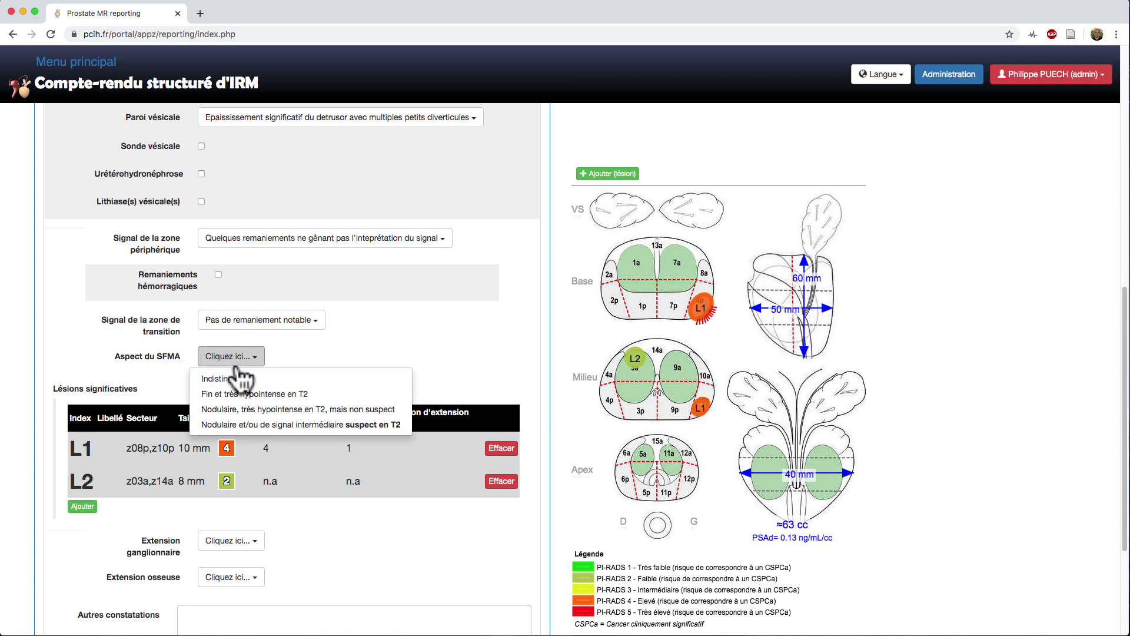
pyautogui.click(251, 358)
pyautogui.click(248, 356)
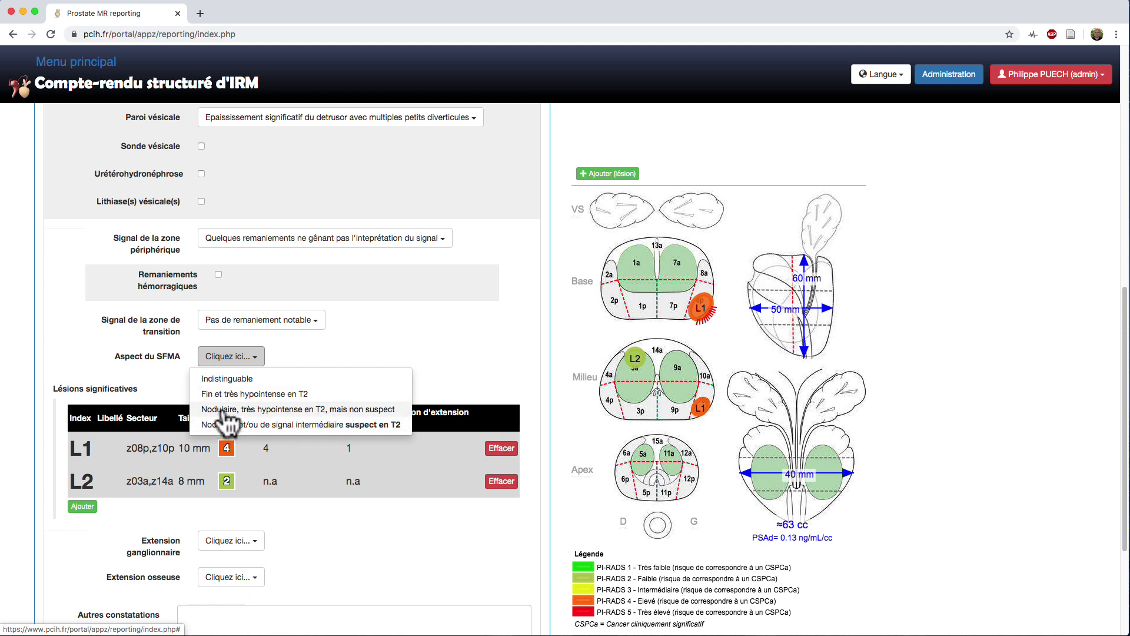
pyautogui.click(221, 410)
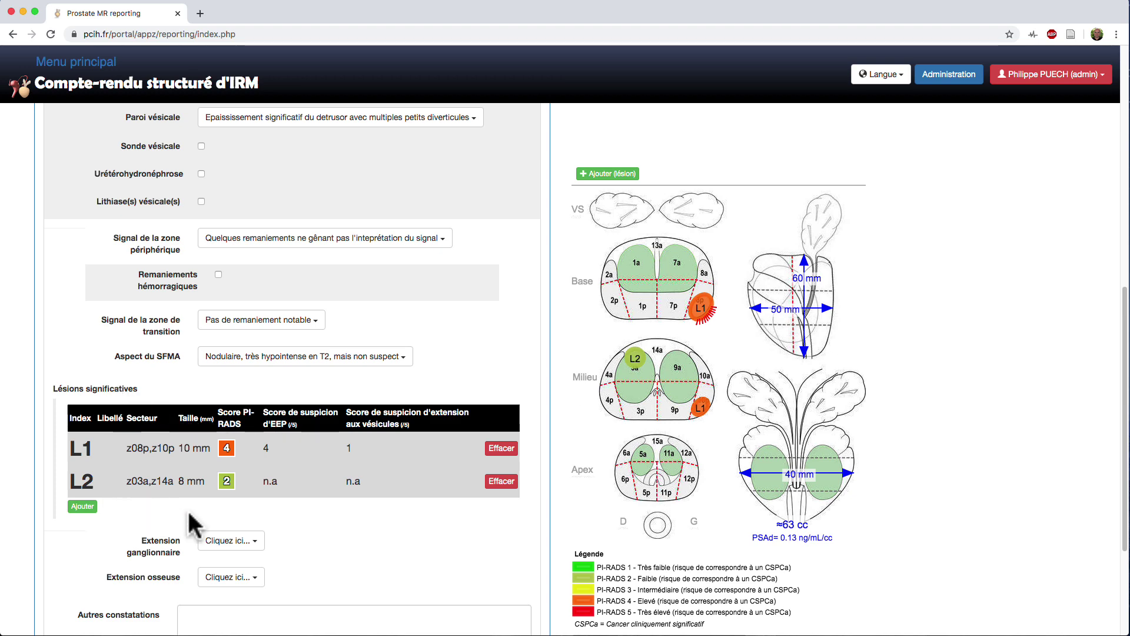
# Set the lymph node extension (Extension ganglionnaire) to Pas d'adénopathie pelvienne significative.
pyautogui.scroll(-1, 298, 497)
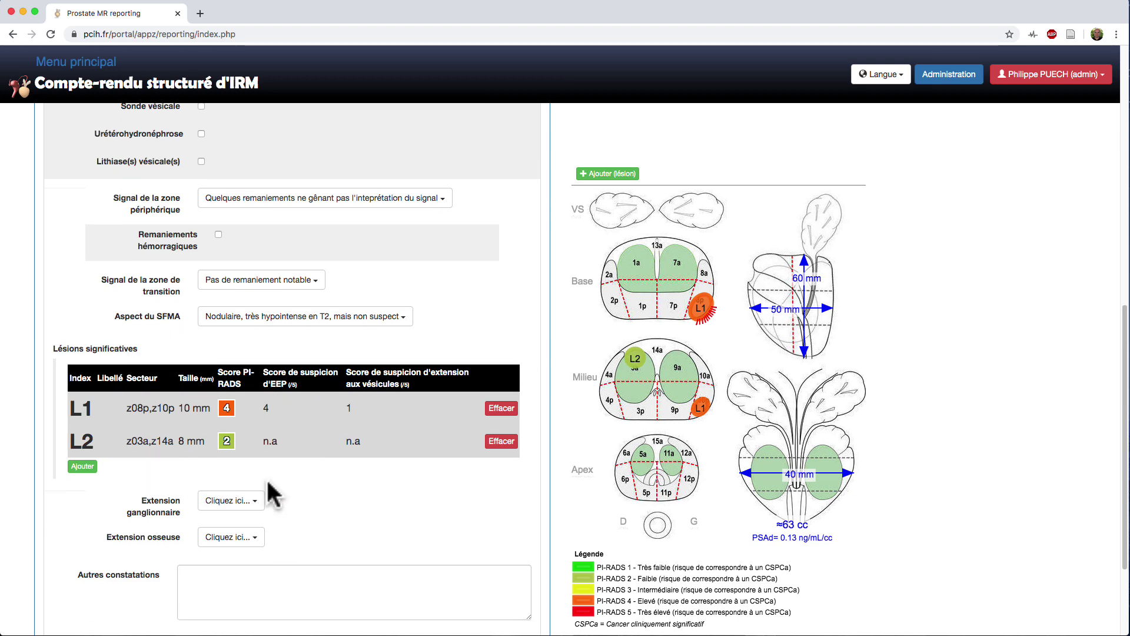
pyautogui.scroll(-2, 247, 465)
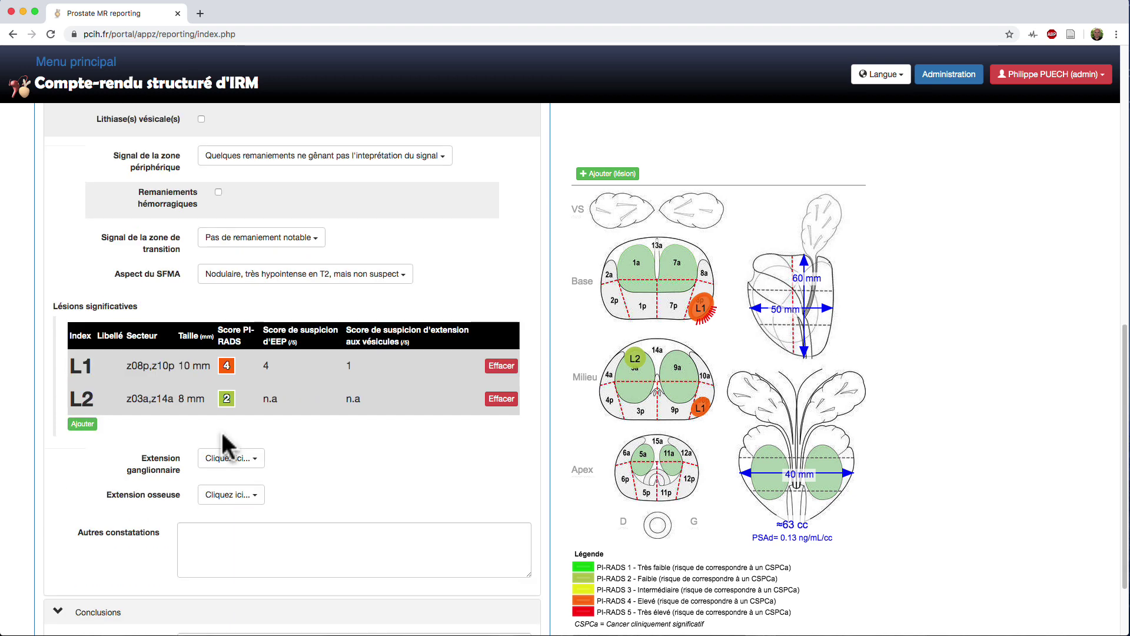
pyautogui.click(226, 465)
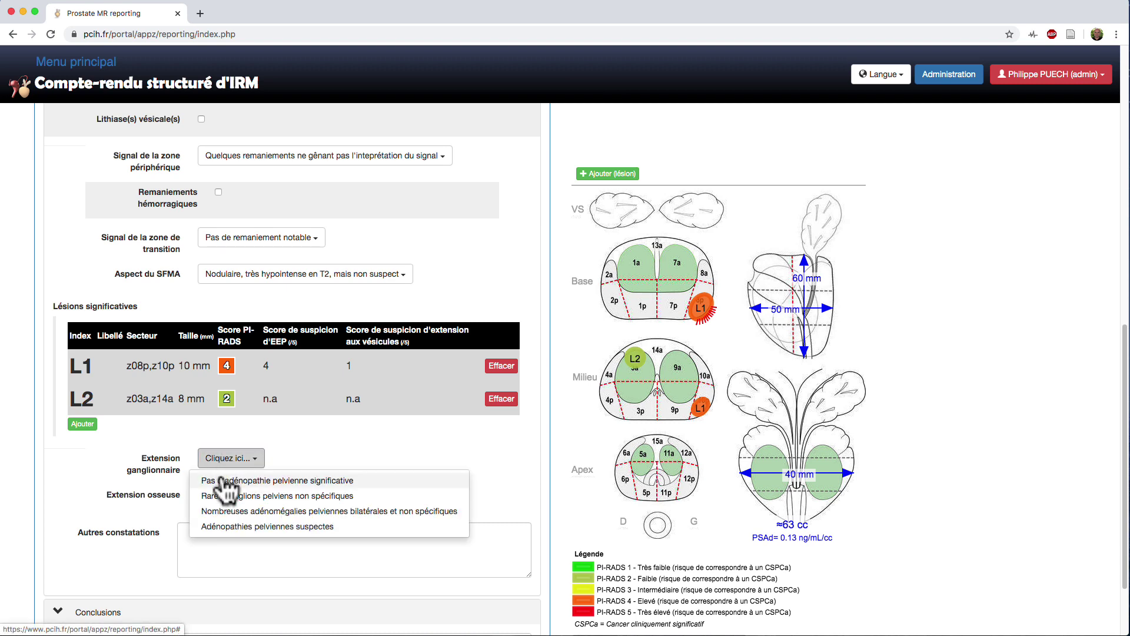
pyautogui.click(222, 479)
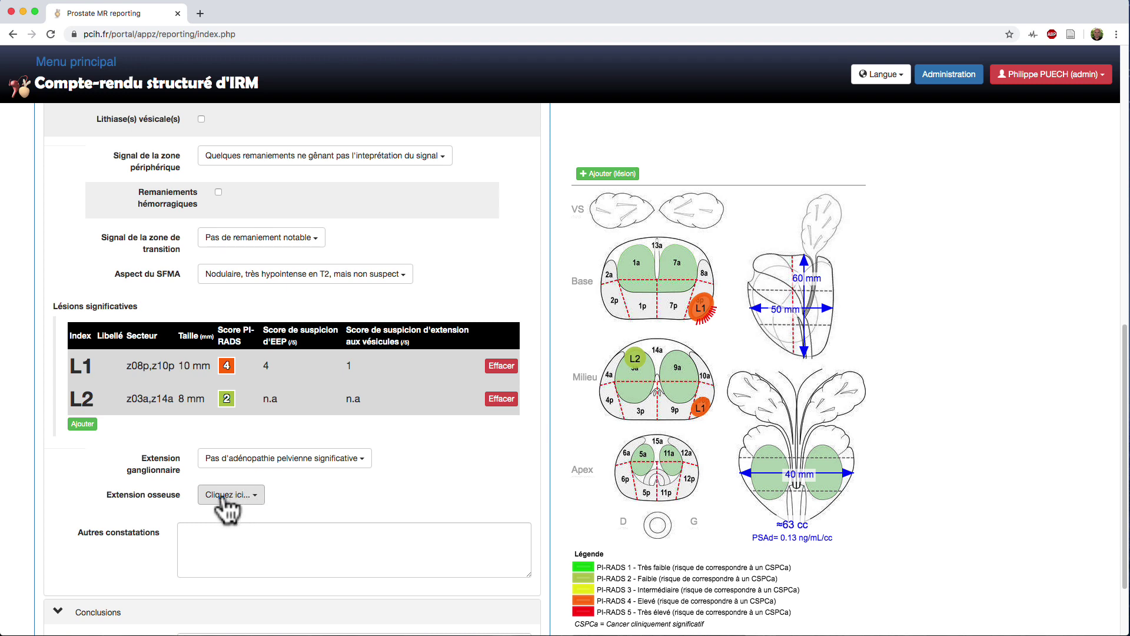
# Set the bone extension to Pas de lésion osseuse suspecte and enter "- Diverticulose sigmoïdienne" under the other findings.
pyautogui.click(222, 497)
pyautogui.click(226, 511)
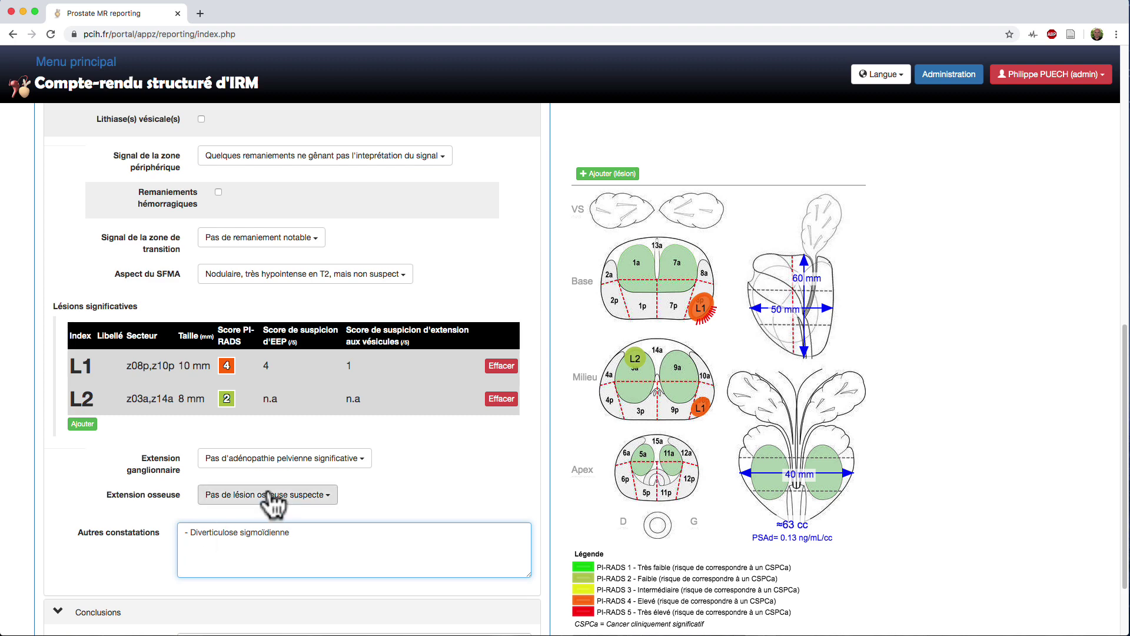
# Review the completed form, then display the automatic report and examine its gland volume results and the prostatic hypertrophy sentence in the conclusion.
pyautogui.scroll(1, 276, 493)
pyautogui.scroll(5, 276, 494)
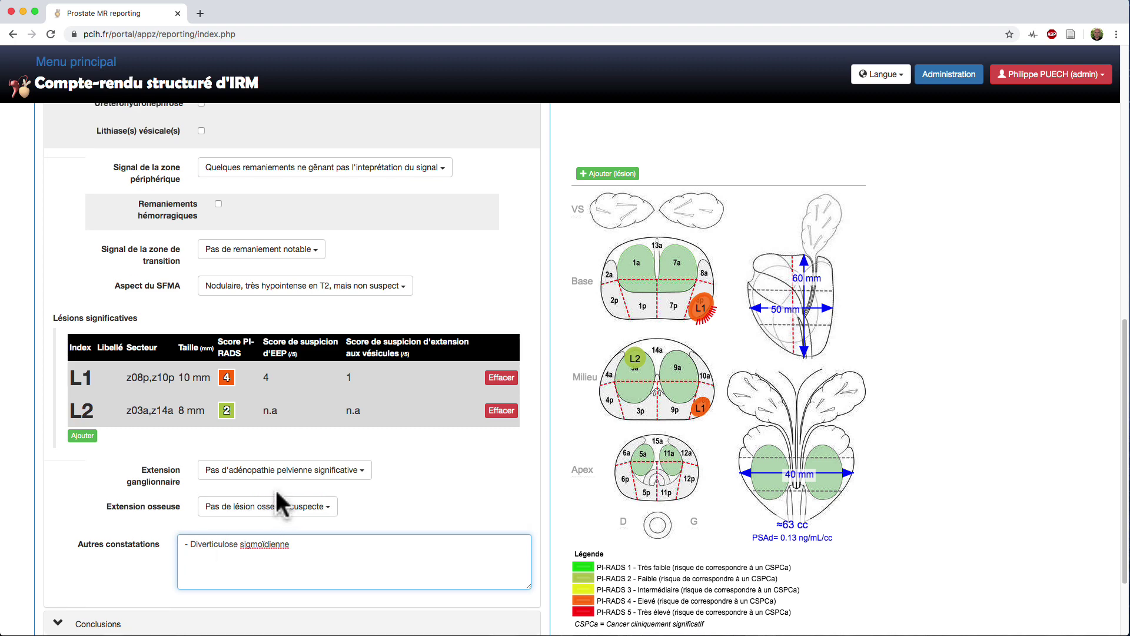
pyautogui.scroll(2, 274, 487)
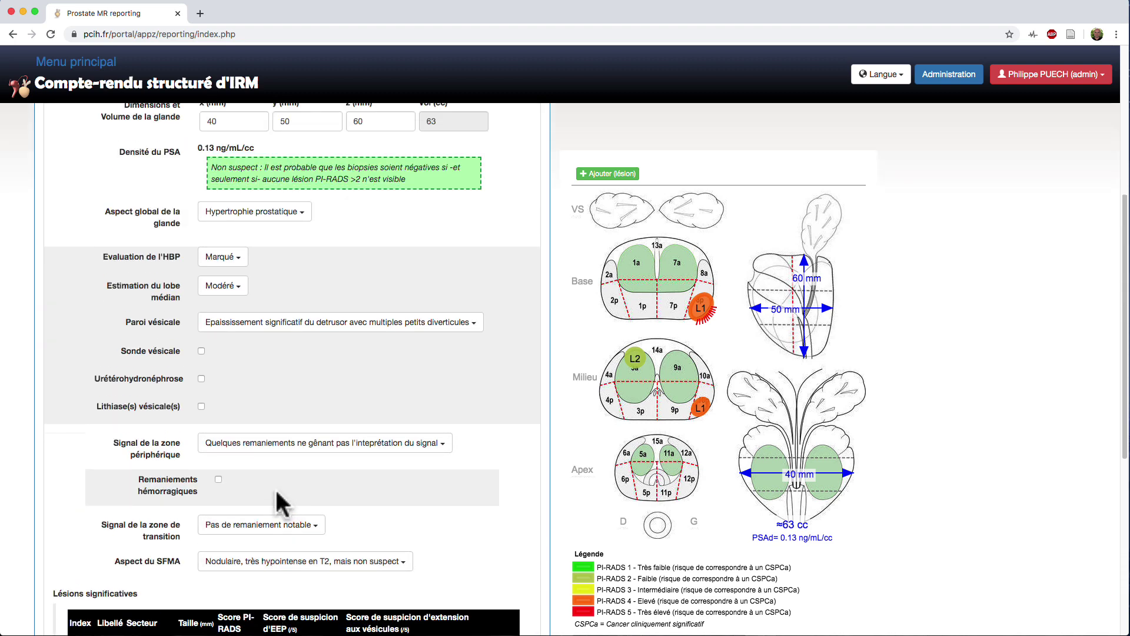
pyautogui.scroll(1, 173, 359)
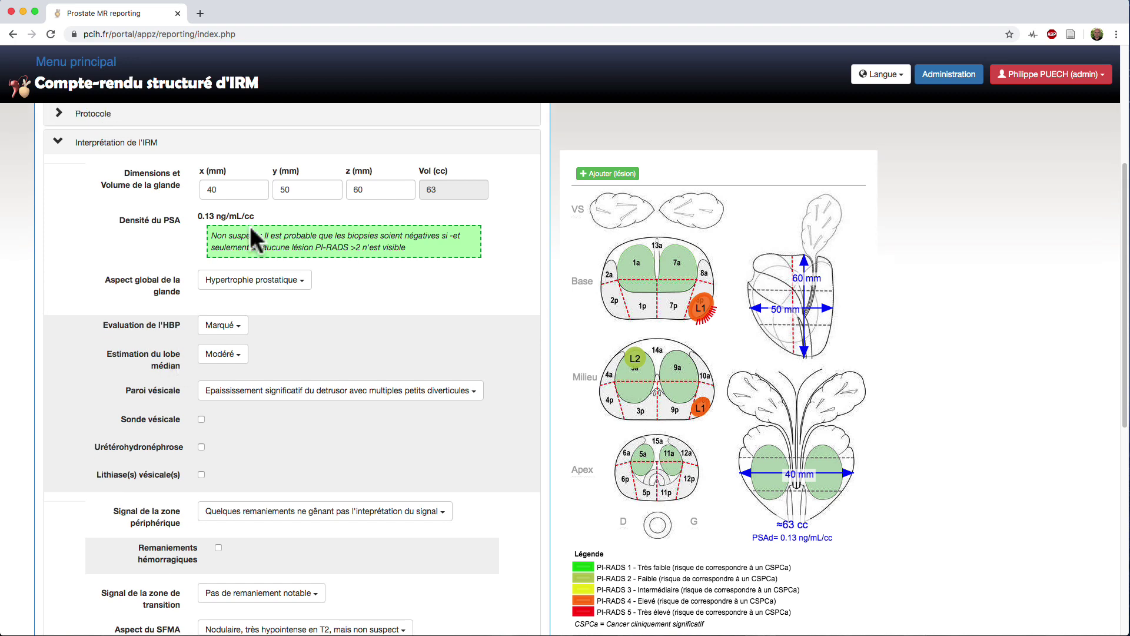
pyautogui.scroll(5, 281, 340)
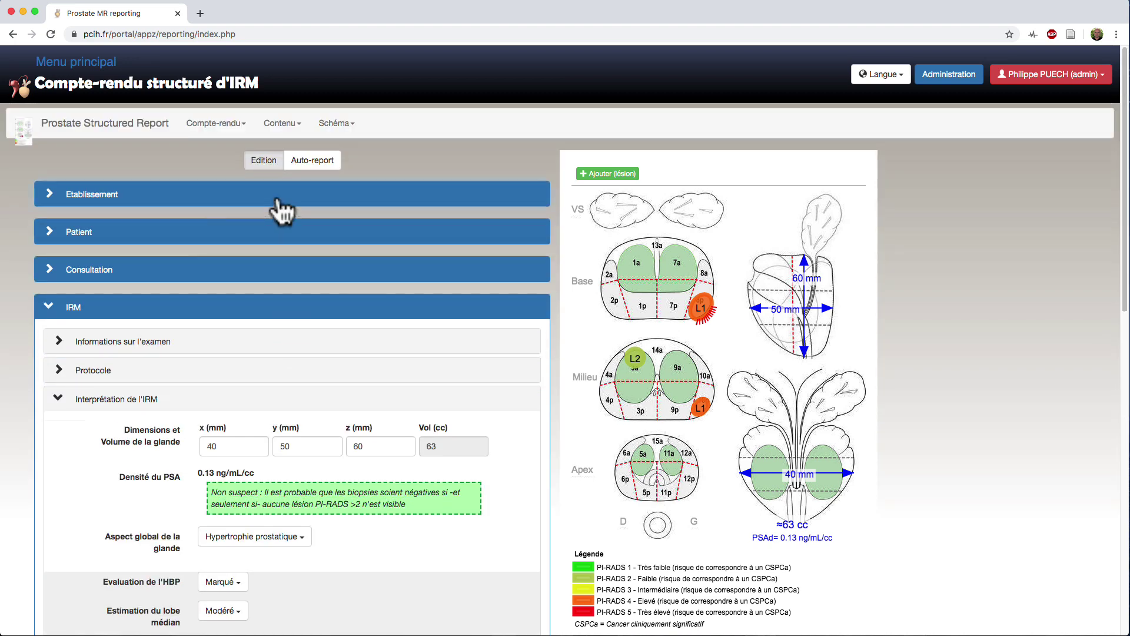
pyautogui.click(323, 165)
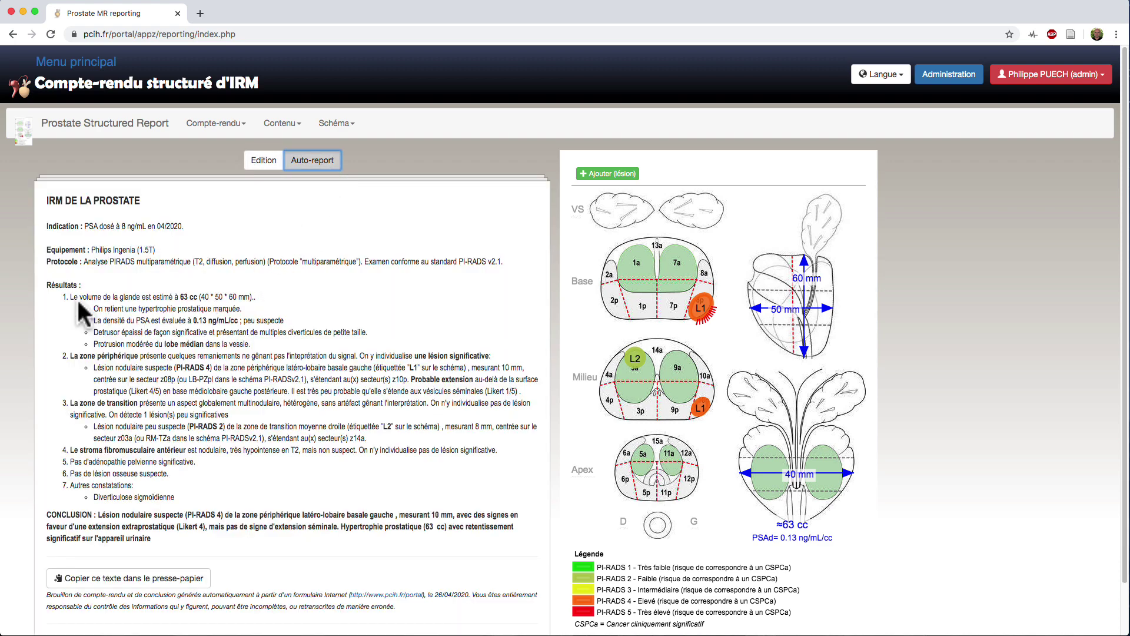
pyautogui.moveTo(77, 297); pyautogui.dragTo(253, 346)
pyautogui.click(126, 364)
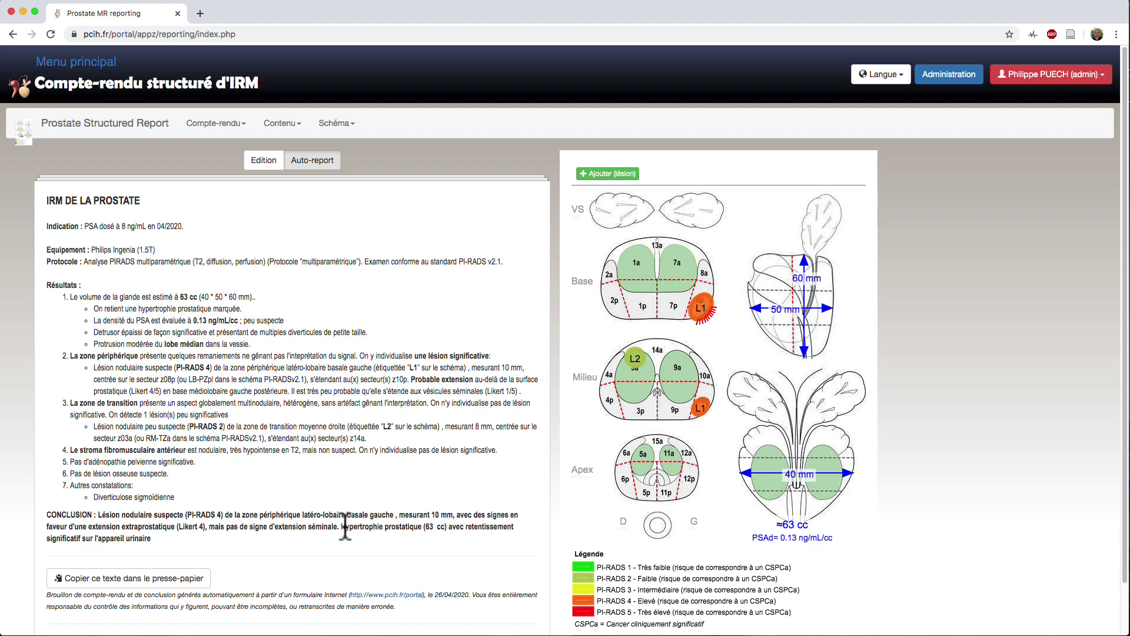
pyautogui.moveTo(341, 526); pyautogui.dragTo(344, 551)
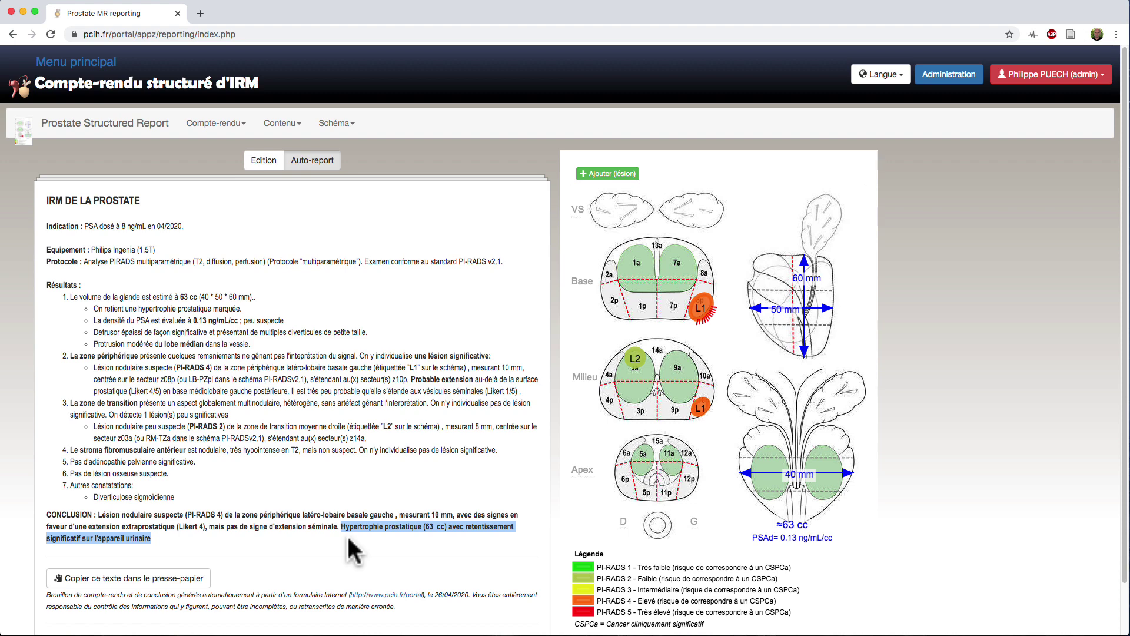
pyautogui.click(298, 215)
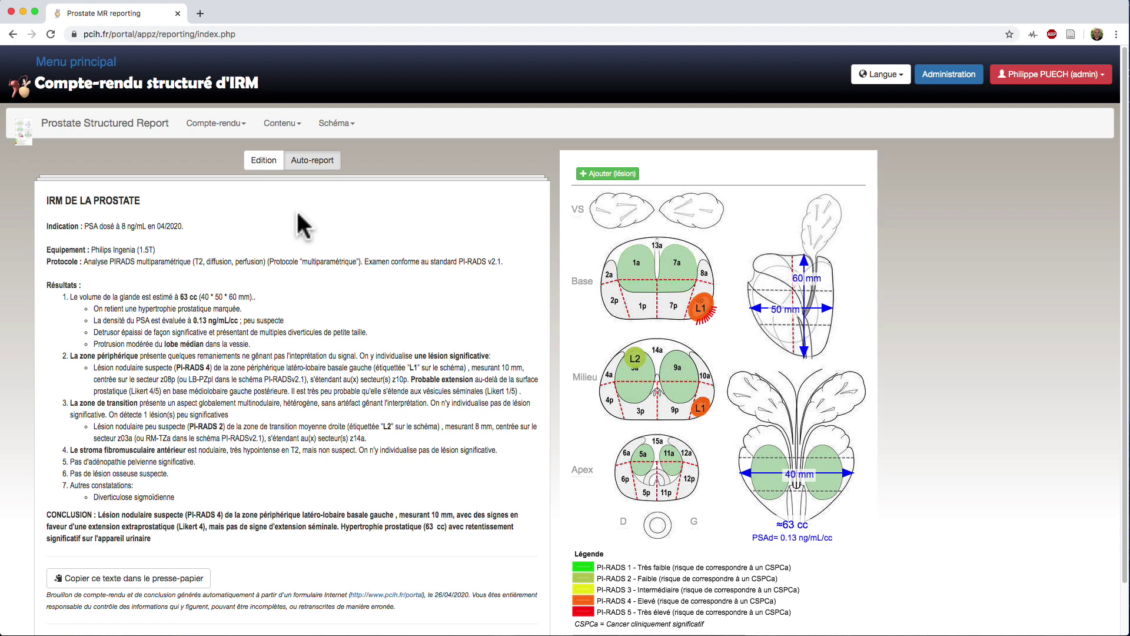
# Copy the automatic report text to the clipboard and paste it into the blank Word document.
pyautogui.click(158, 583)
pyautogui.press('super+Tab')
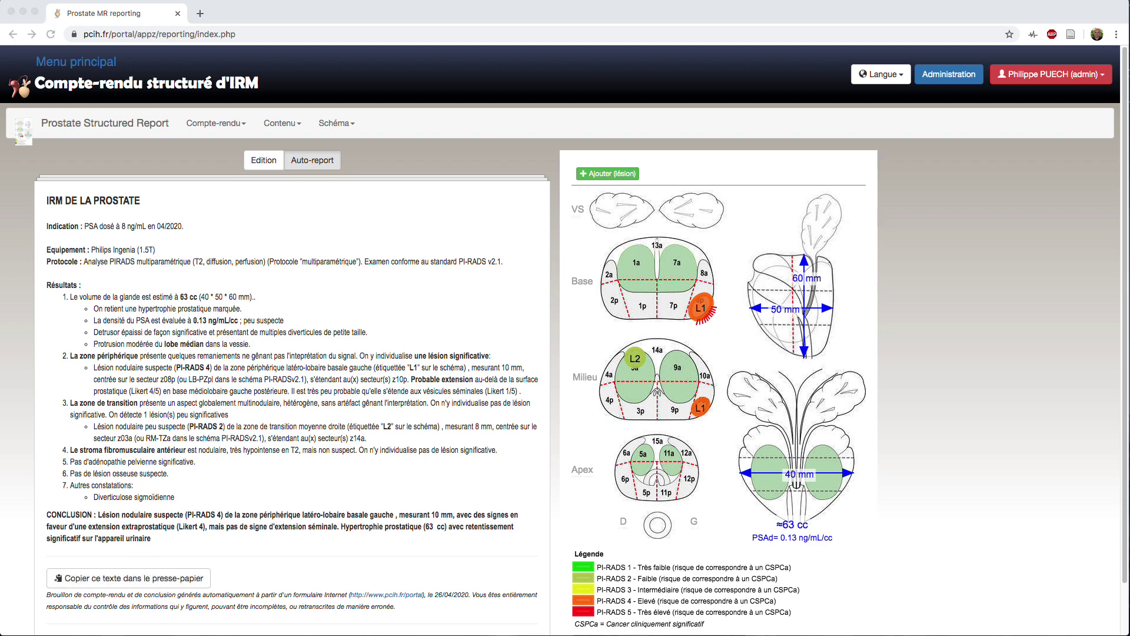
pyautogui.moveTo(0, 112); pyautogui.dragTo(629, 25)
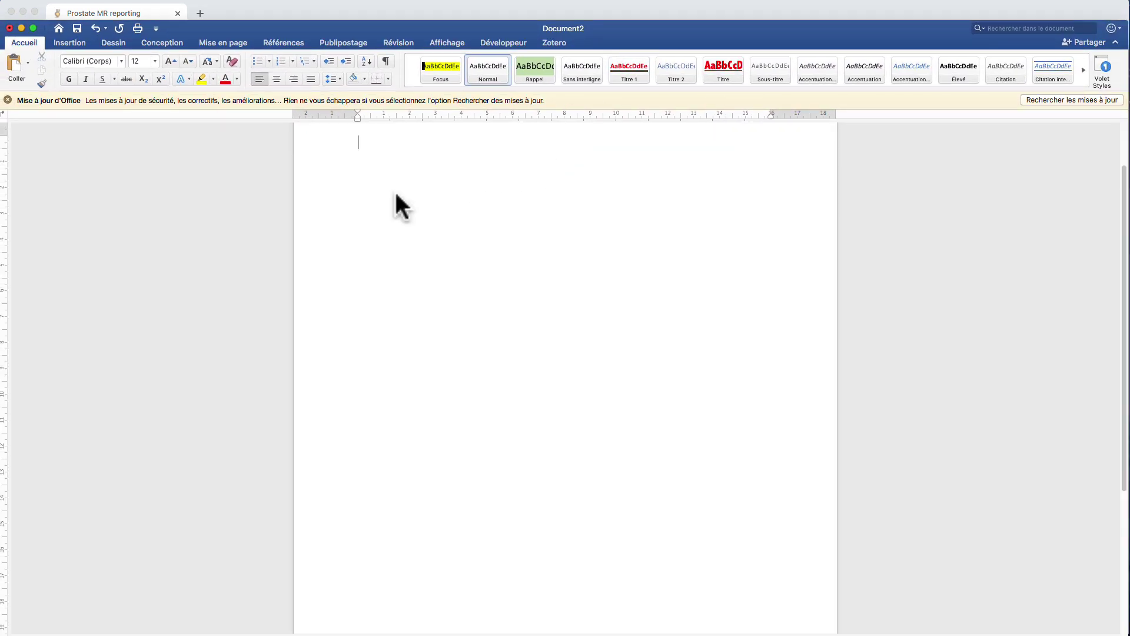
pyautogui.press('super+v')
pyautogui.moveTo(522, 28); pyautogui.dragTo(0, 70)
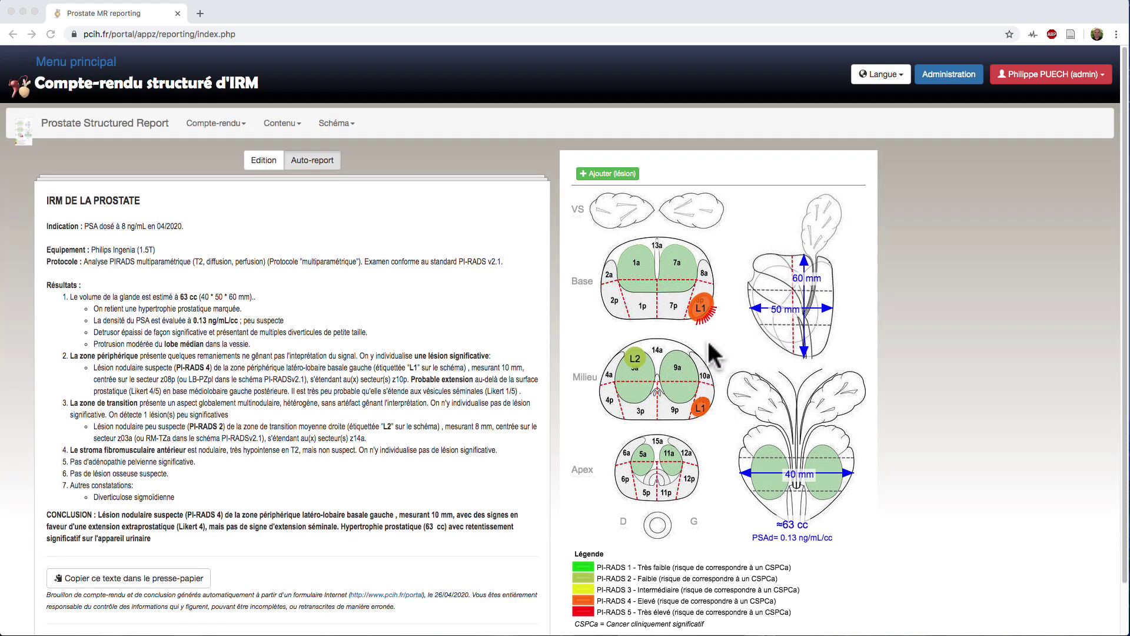
# Copy the prostate sector diagram to the clipboard and paste it below the conclusion in the Word document.
pyautogui.rightClick(713, 345)
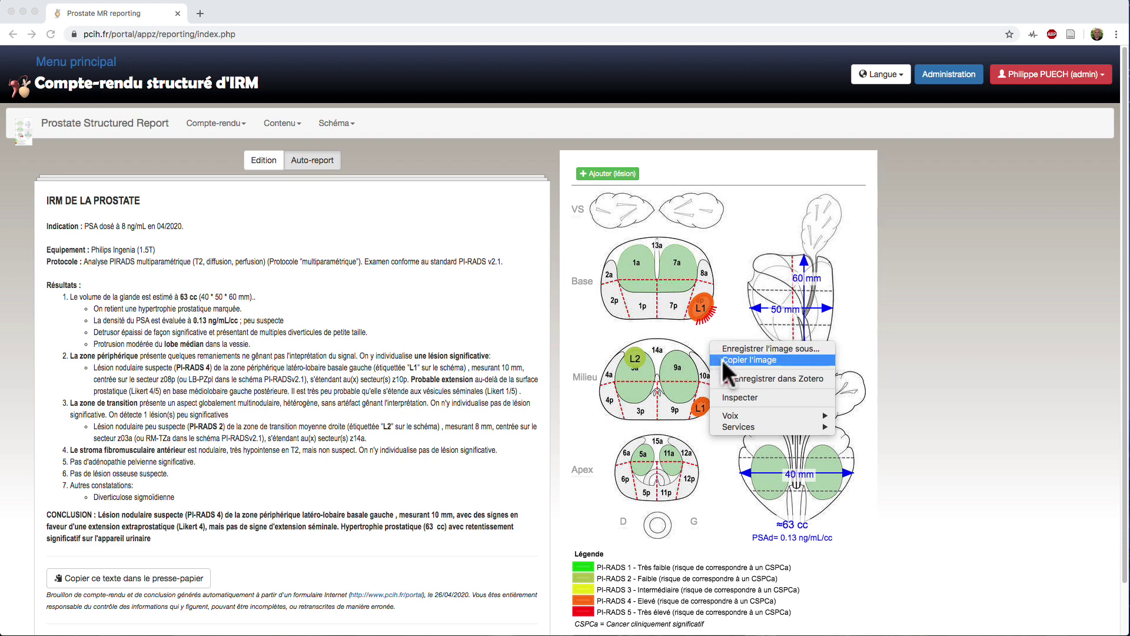
pyautogui.click(851, 486)
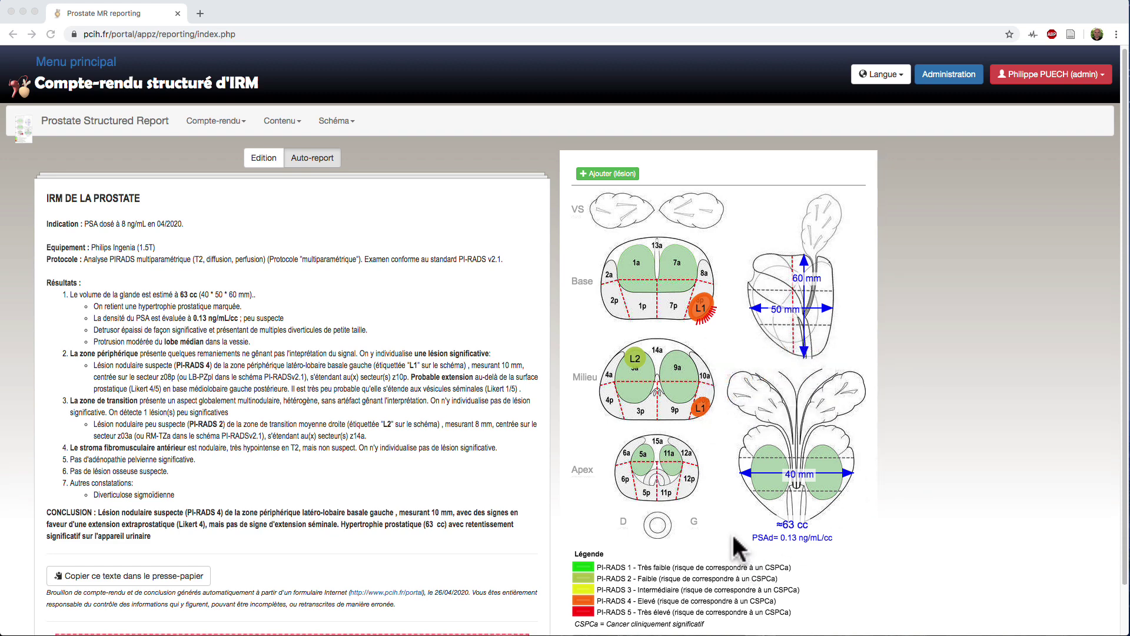
pyautogui.scroll(-2, 745, 562)
pyautogui.click(645, 609)
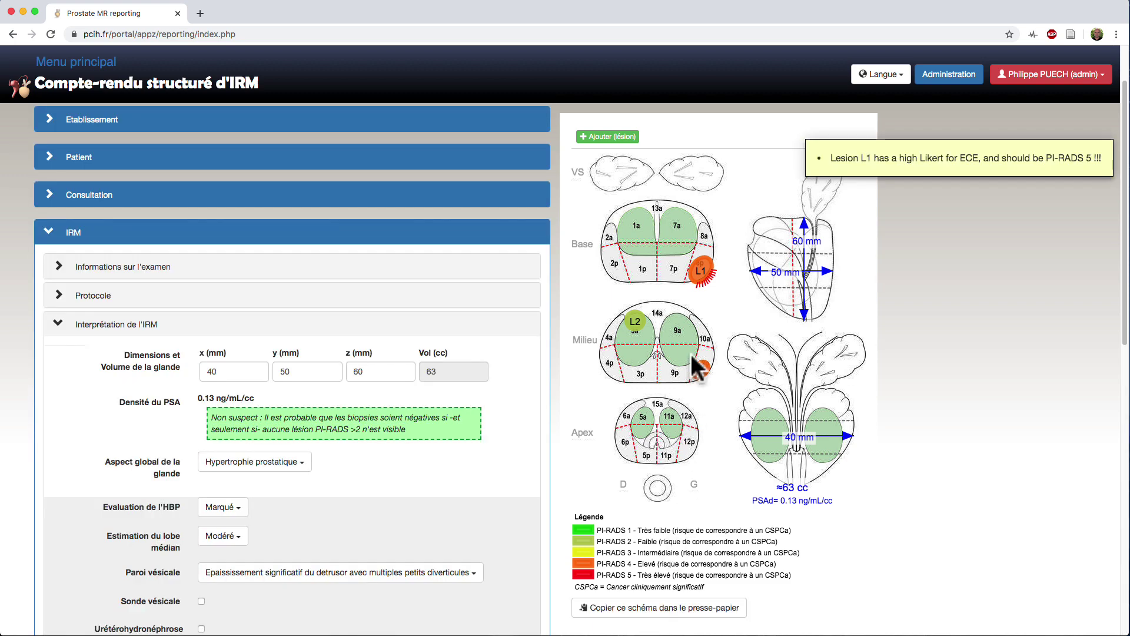
pyautogui.press('super+Tab')
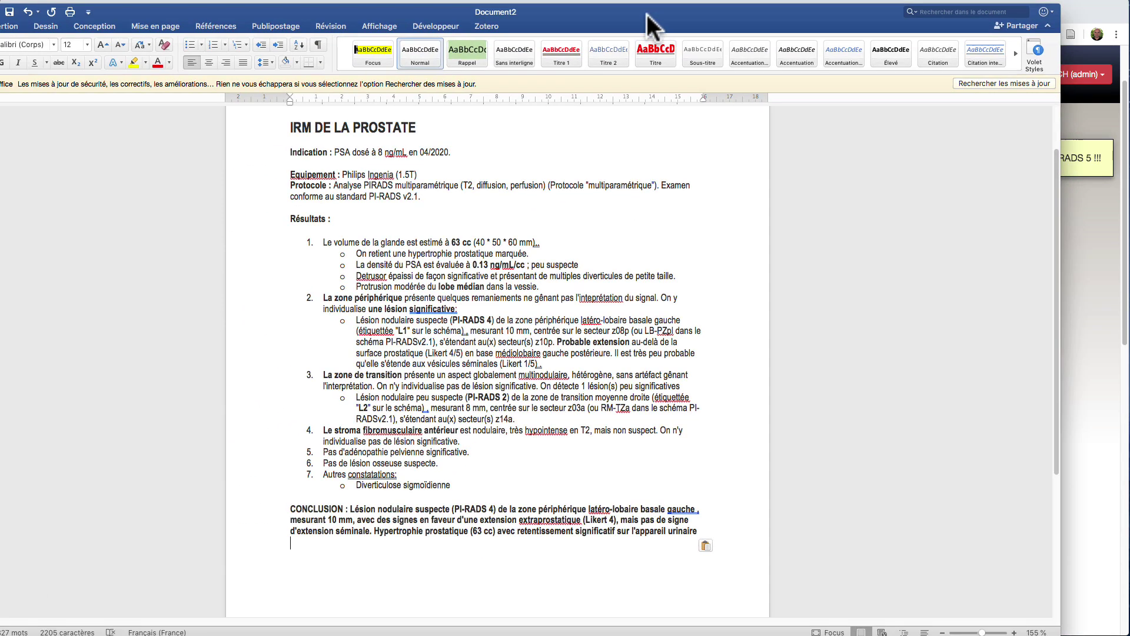
pyautogui.press('super+v')
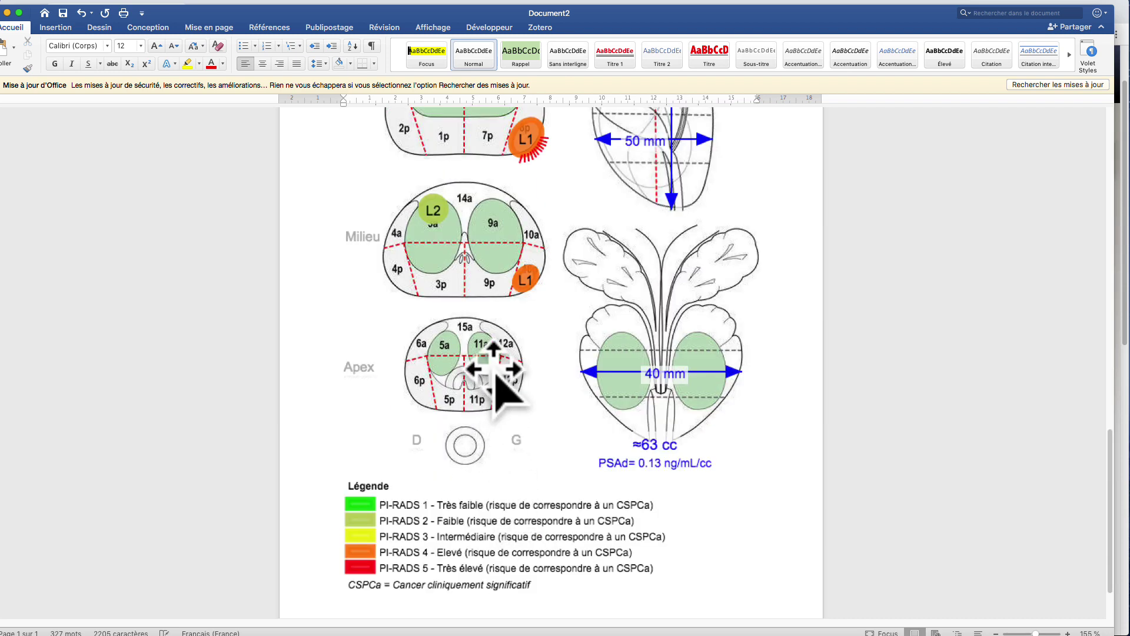
# Shrink the pasted sector diagram to about 8.5 cm wide and check the assembled document.
pyautogui.click(505, 379)
pyautogui.moveTo(762, 598); pyautogui.dragTo(606, 328)
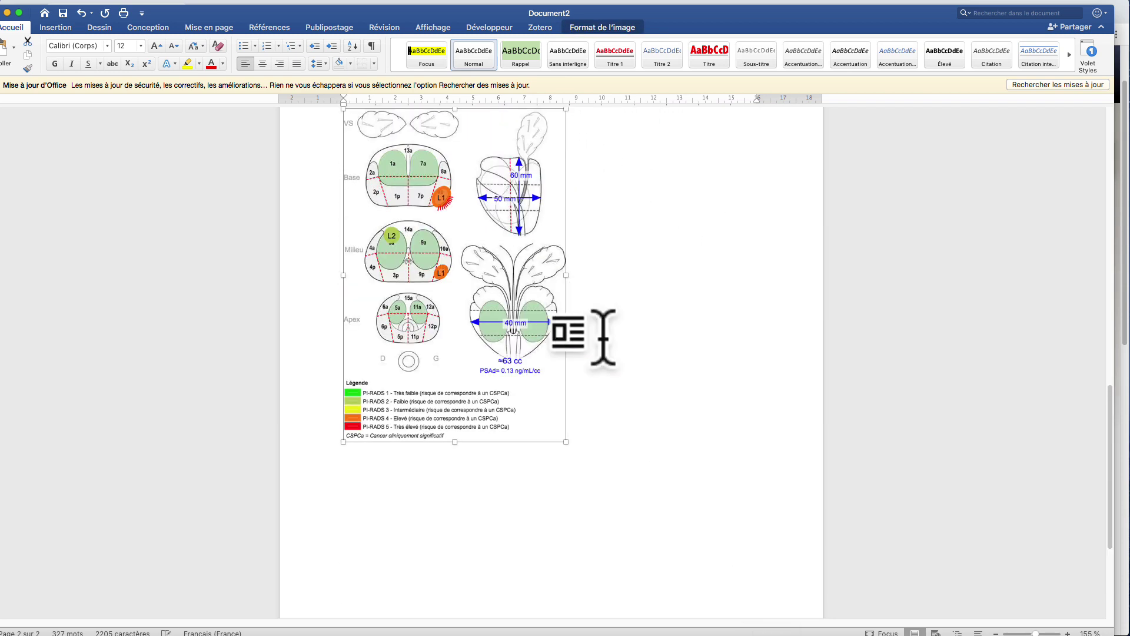
pyautogui.scroll(10, 612, 341)
pyautogui.scroll(5, 559, 174)
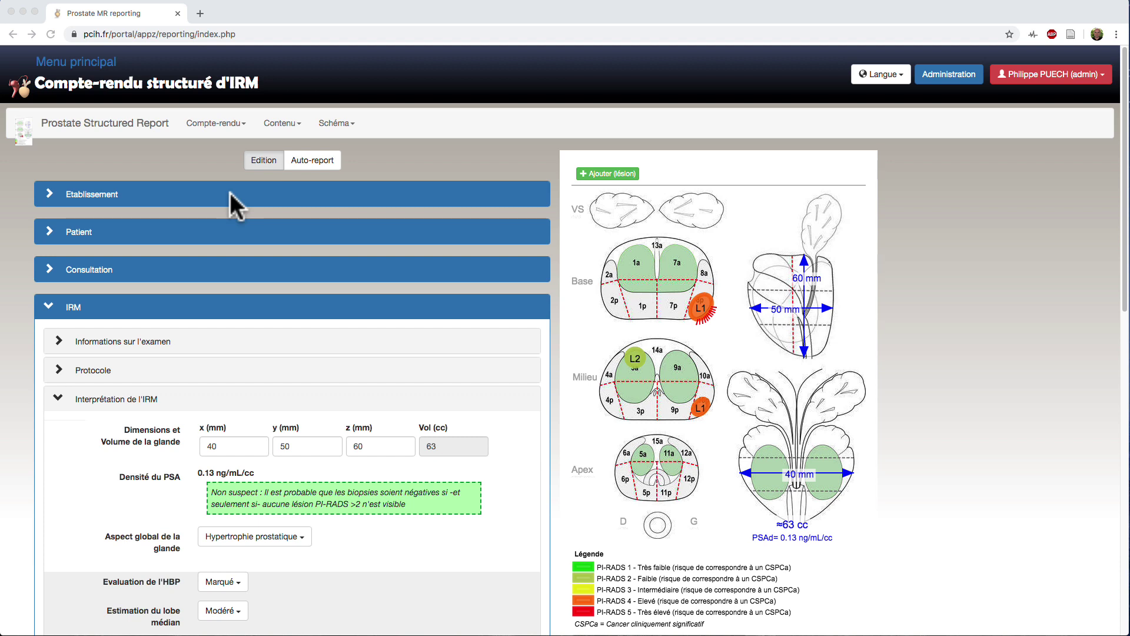
pyautogui.click(214, 125)
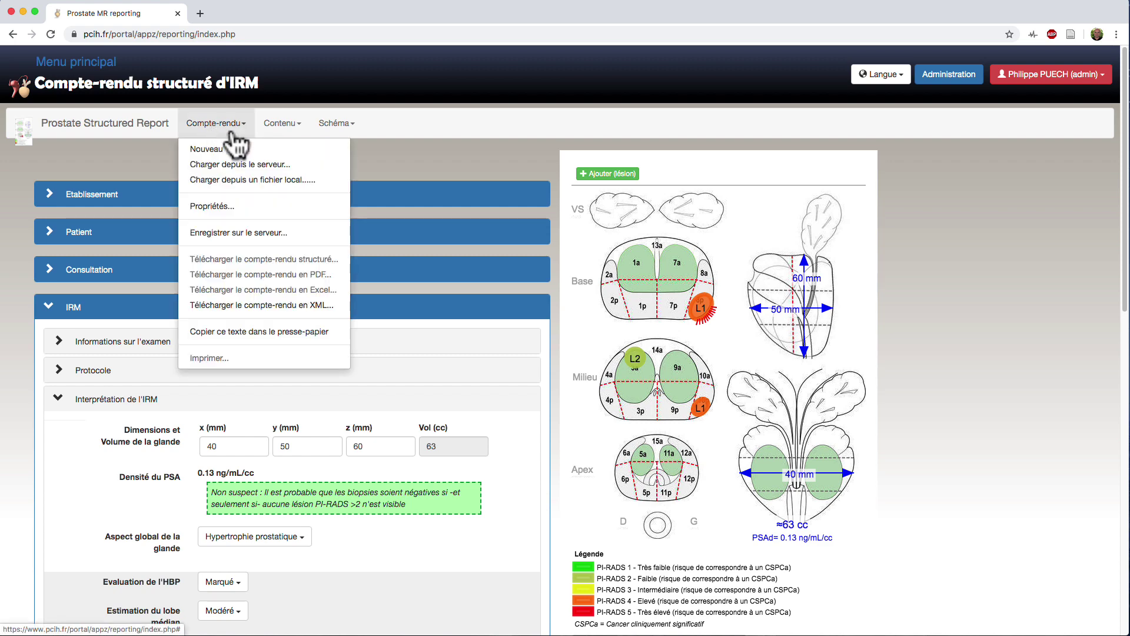
pyautogui.click(244, 305)
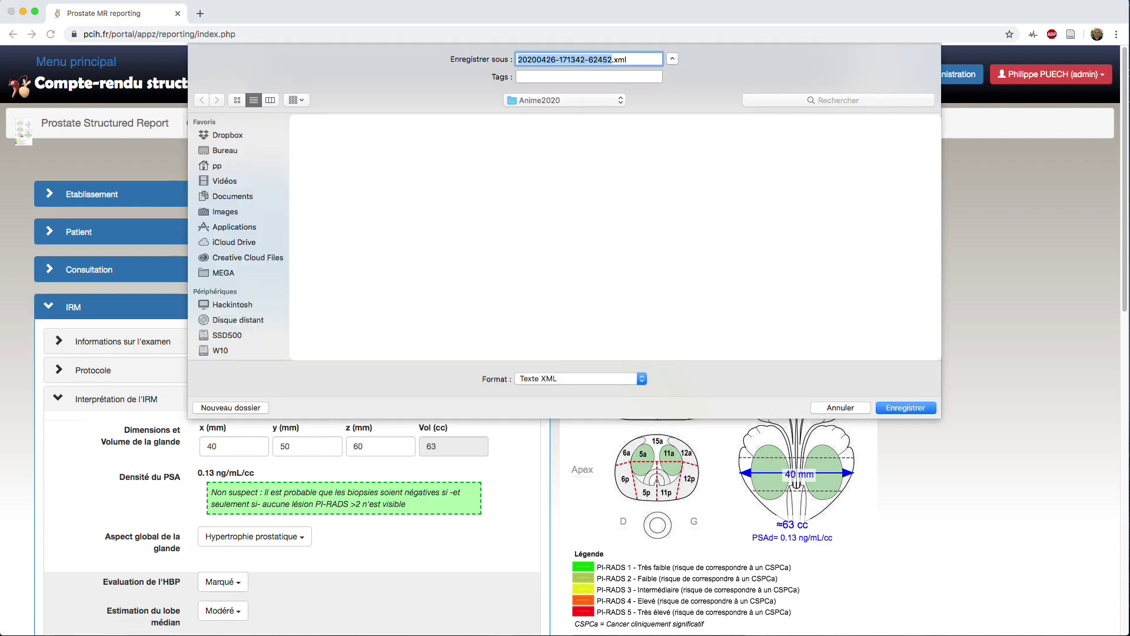
pyautogui.press('super+shift+d')
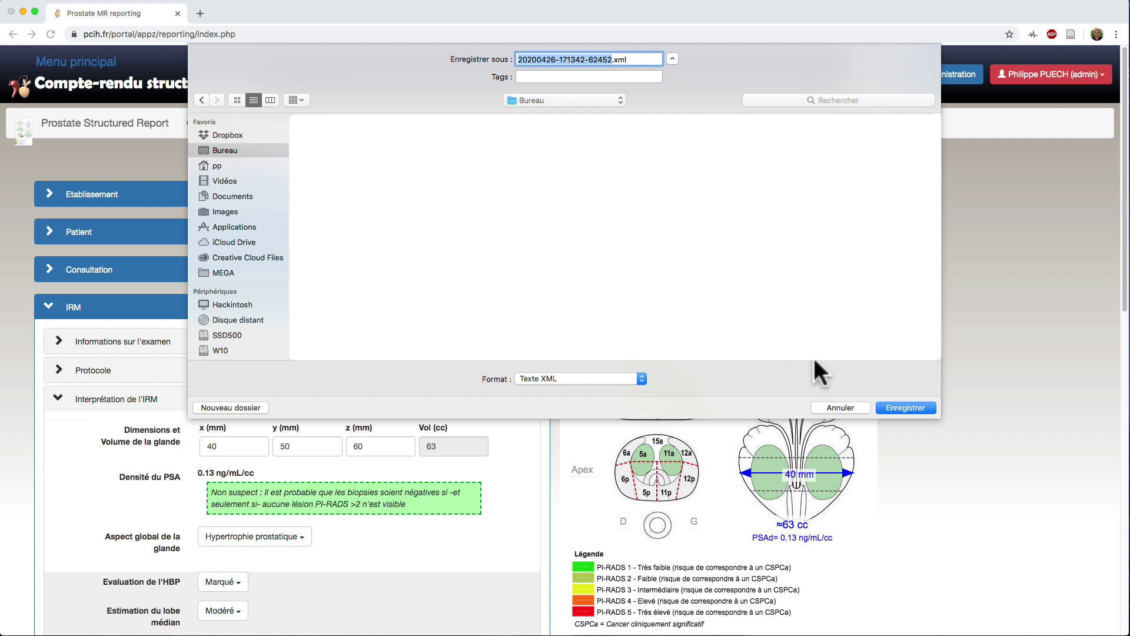
pyautogui.click(901, 408)
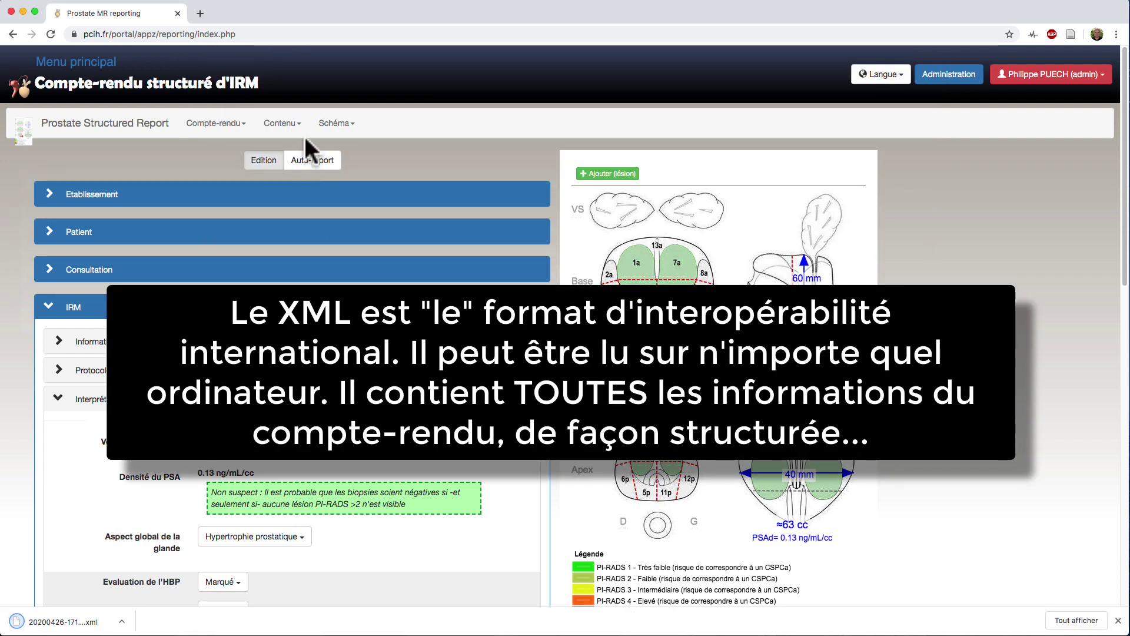
pyautogui.click(122, 622)
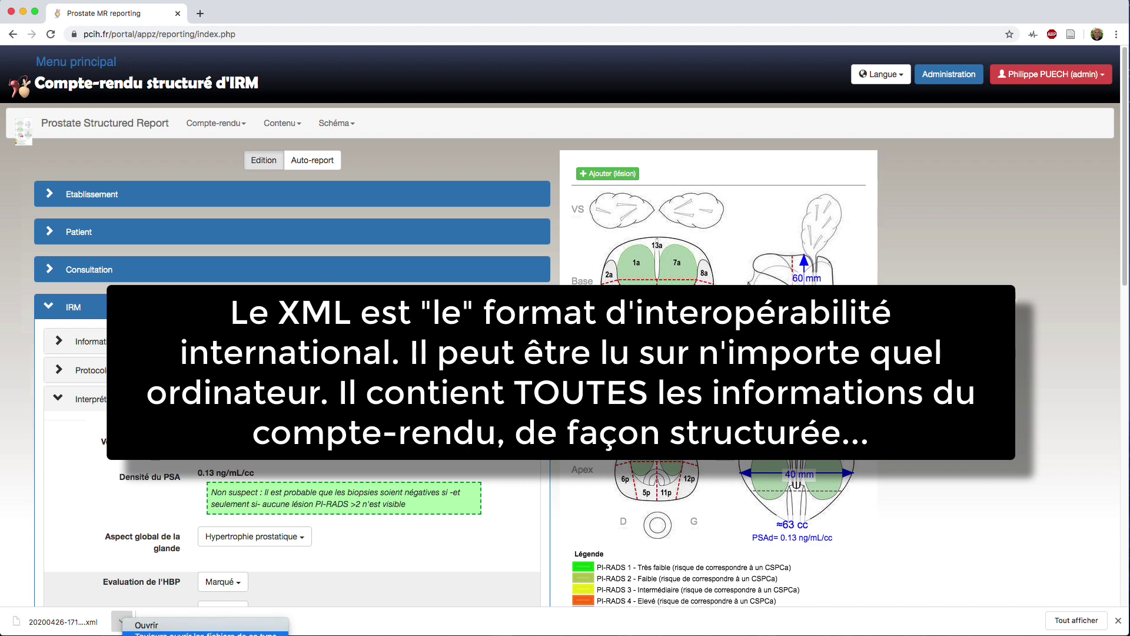
pyautogui.click(150, 625)
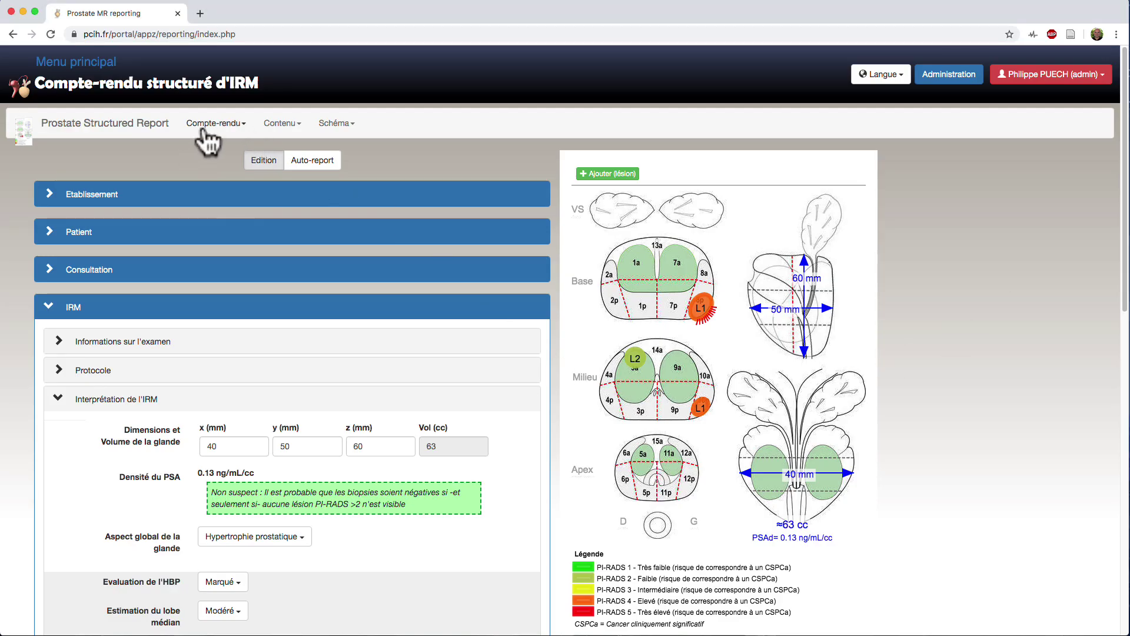
# Reset the form content and reload the report from the downloaded local XML file.
pyautogui.click(281, 123)
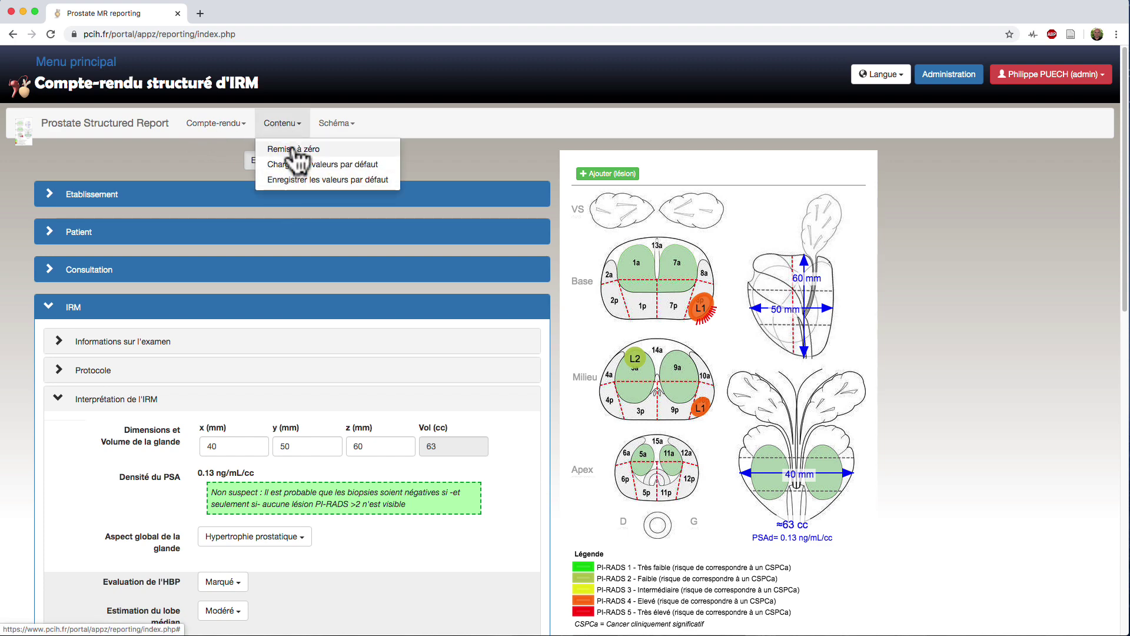
pyautogui.click(292, 148)
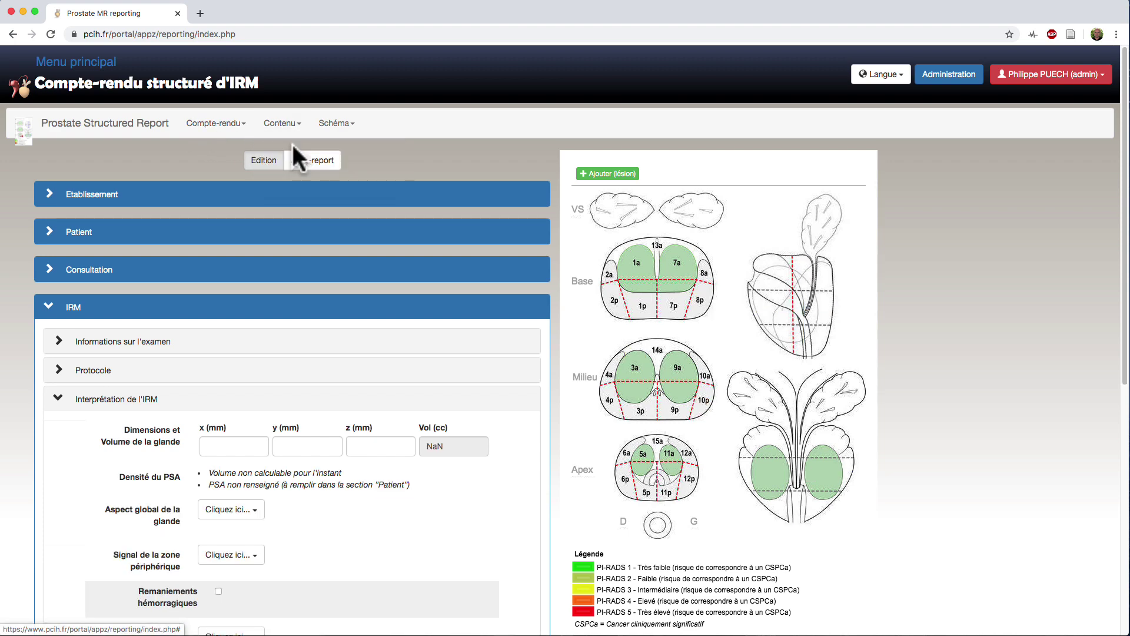
pyautogui.click(215, 125)
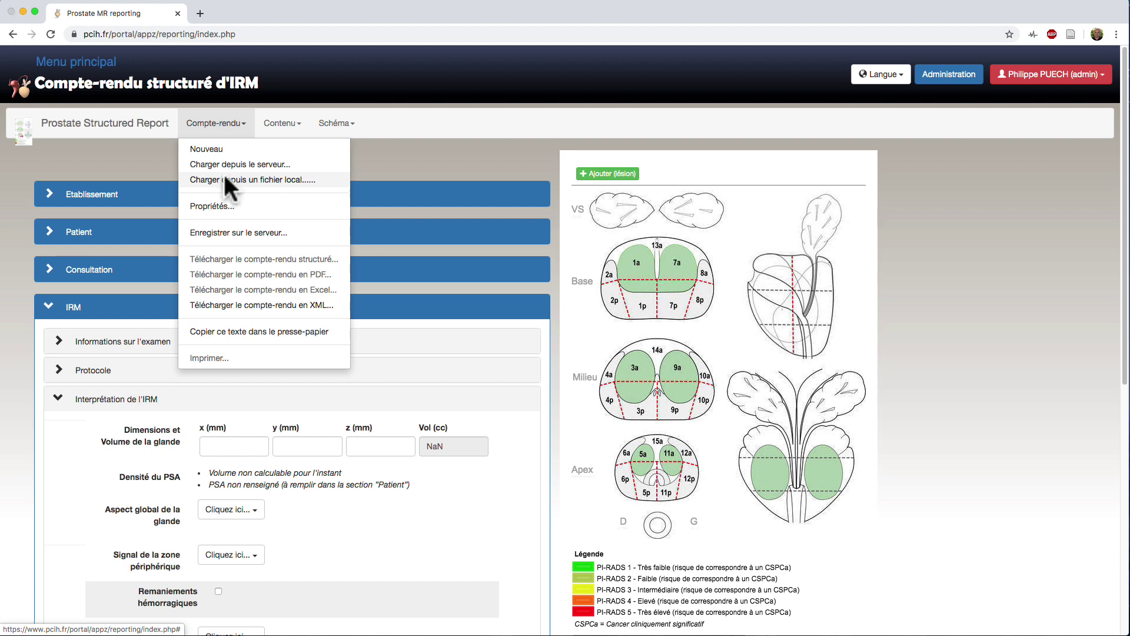
pyautogui.click(224, 177)
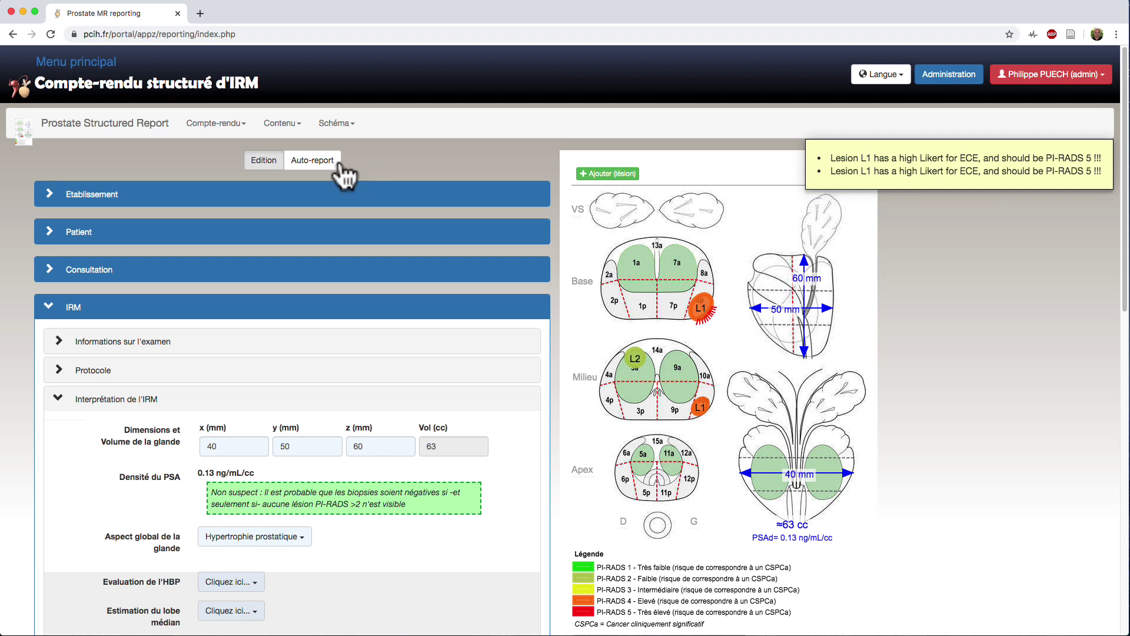
pyautogui.click(217, 124)
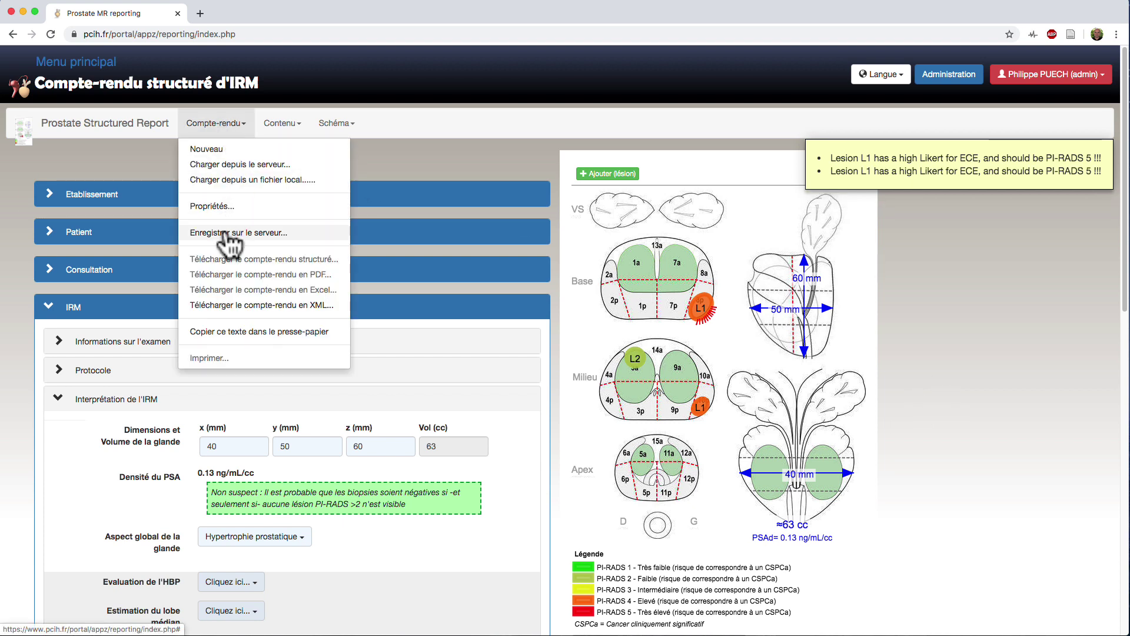
pyautogui.click(225, 234)
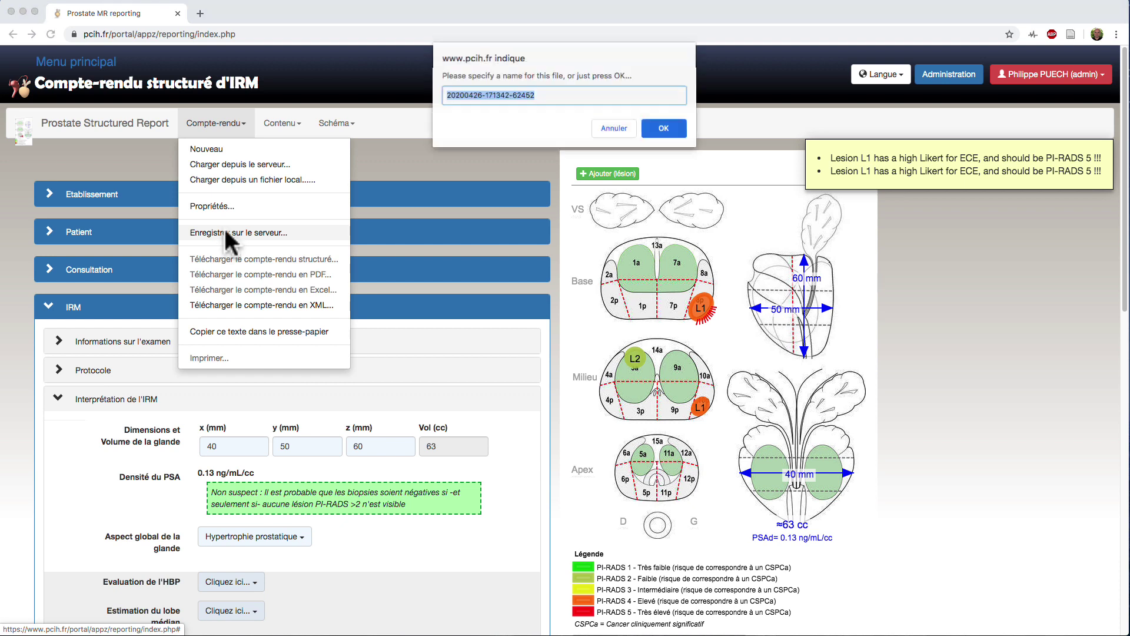
pyautogui.click(542, 96)
pyautogui.click(673, 136)
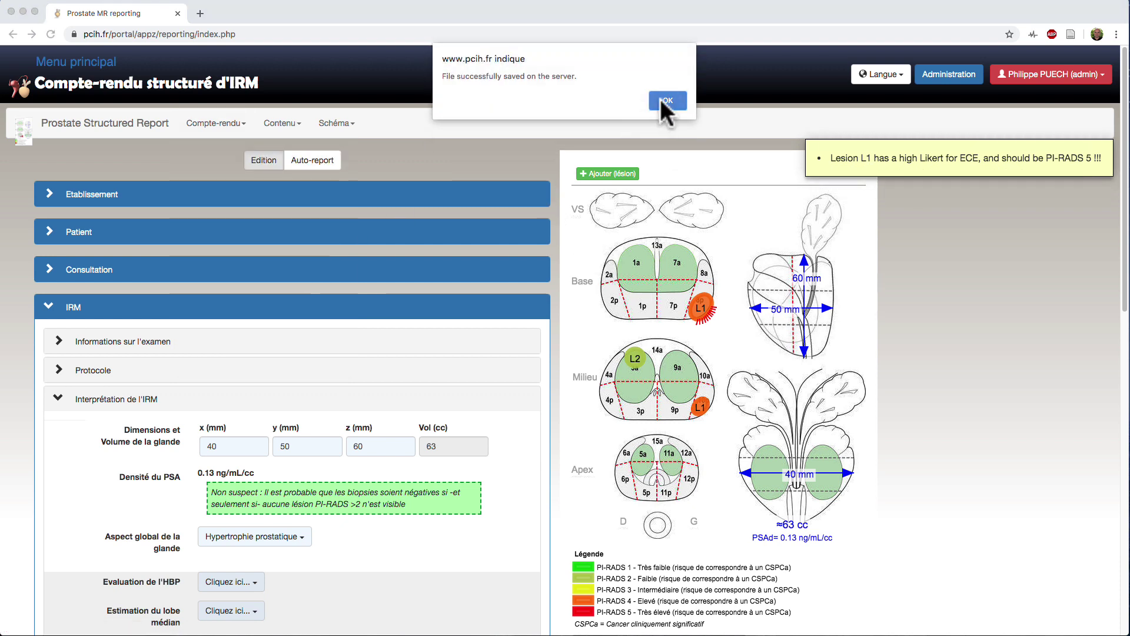
pyautogui.click(660, 100)
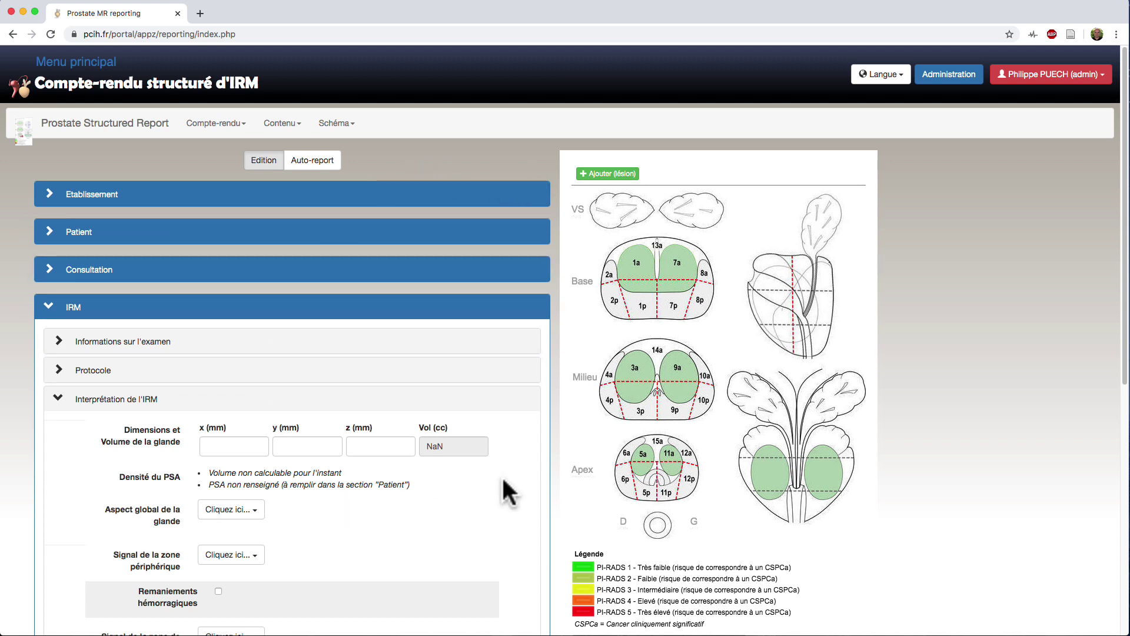
pyautogui.click(214, 122)
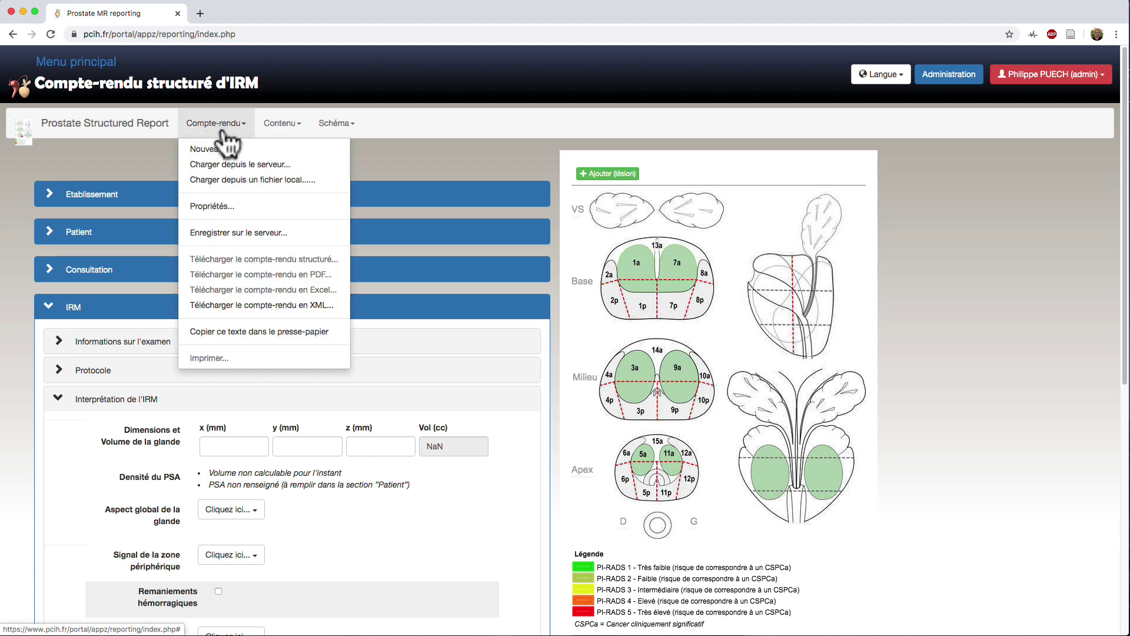
pyautogui.click(326, 162)
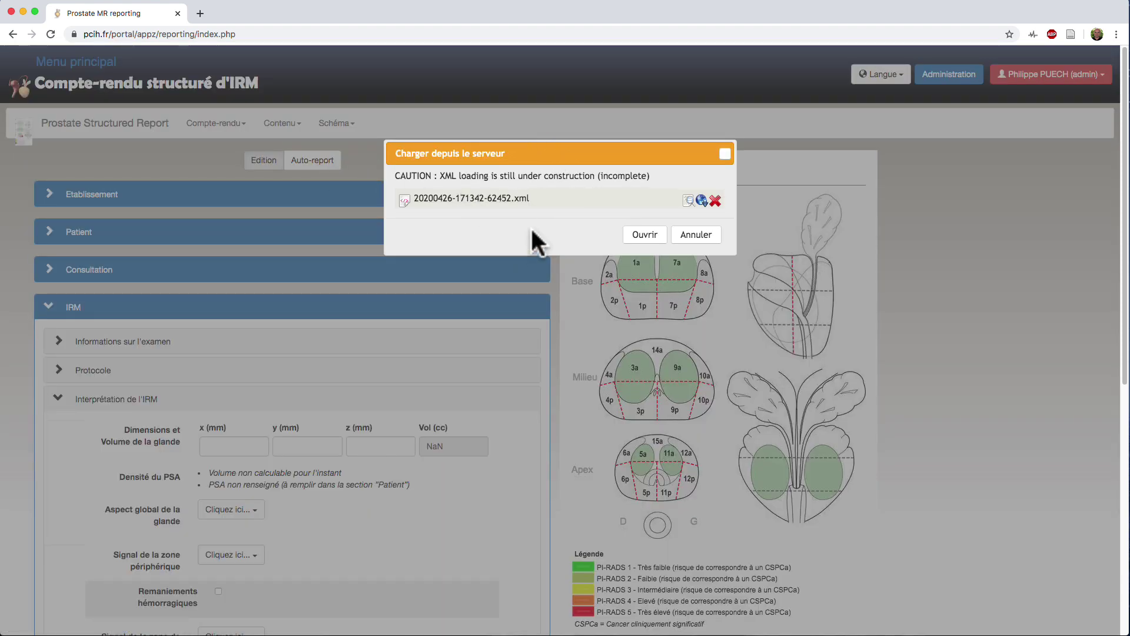
pyautogui.click(589, 199)
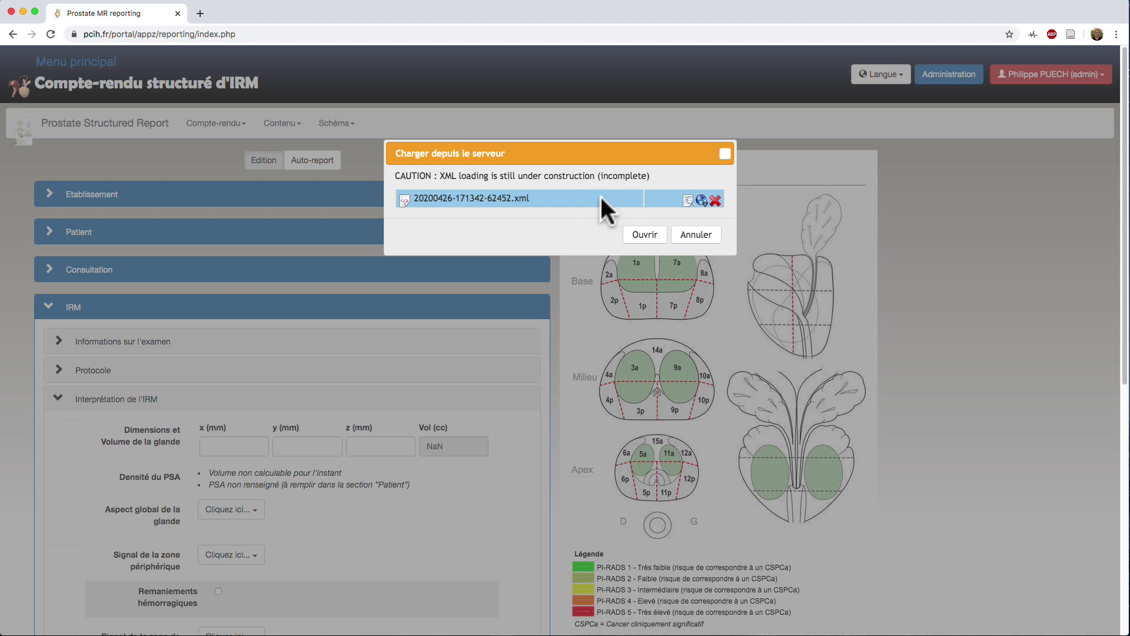
pyautogui.doubleClick(600, 194)
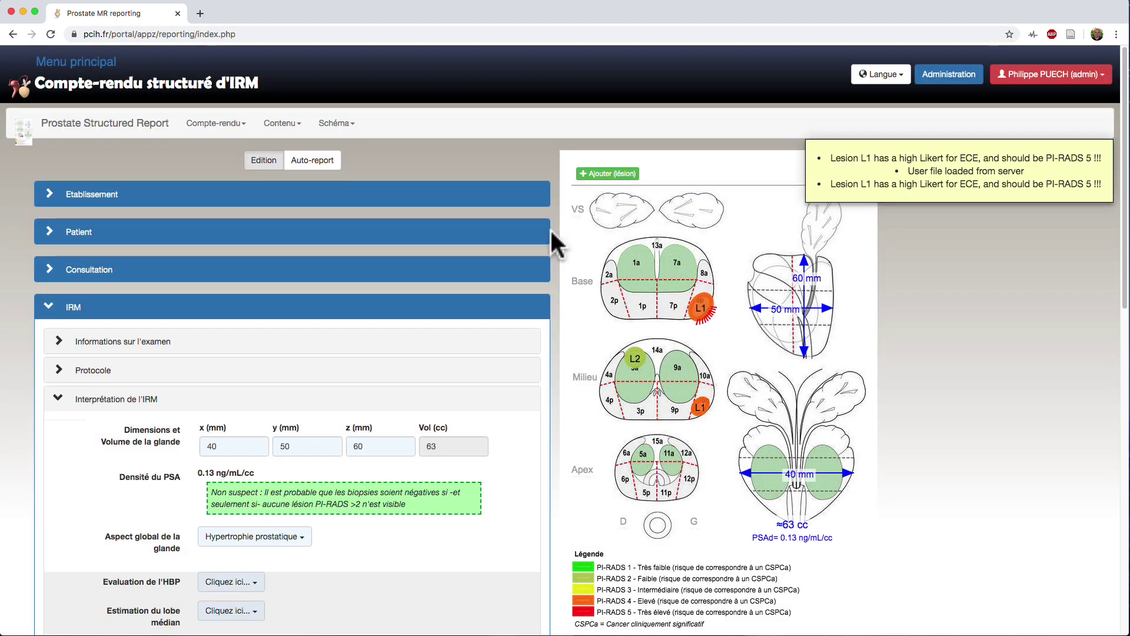
pyautogui.click(321, 172)
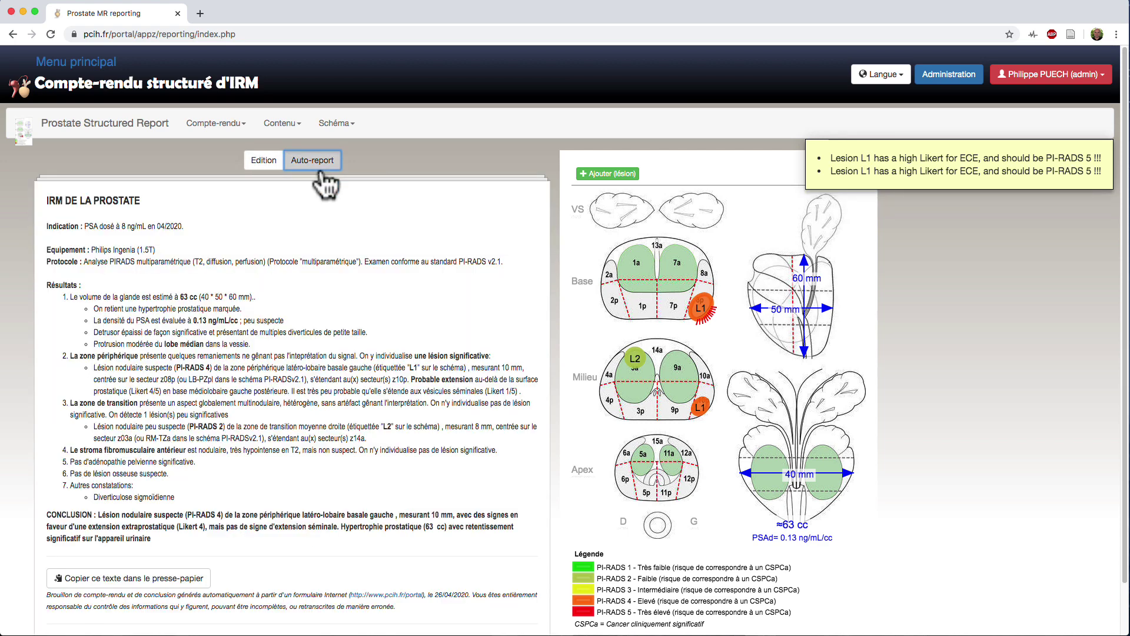
pyautogui.click(264, 160)
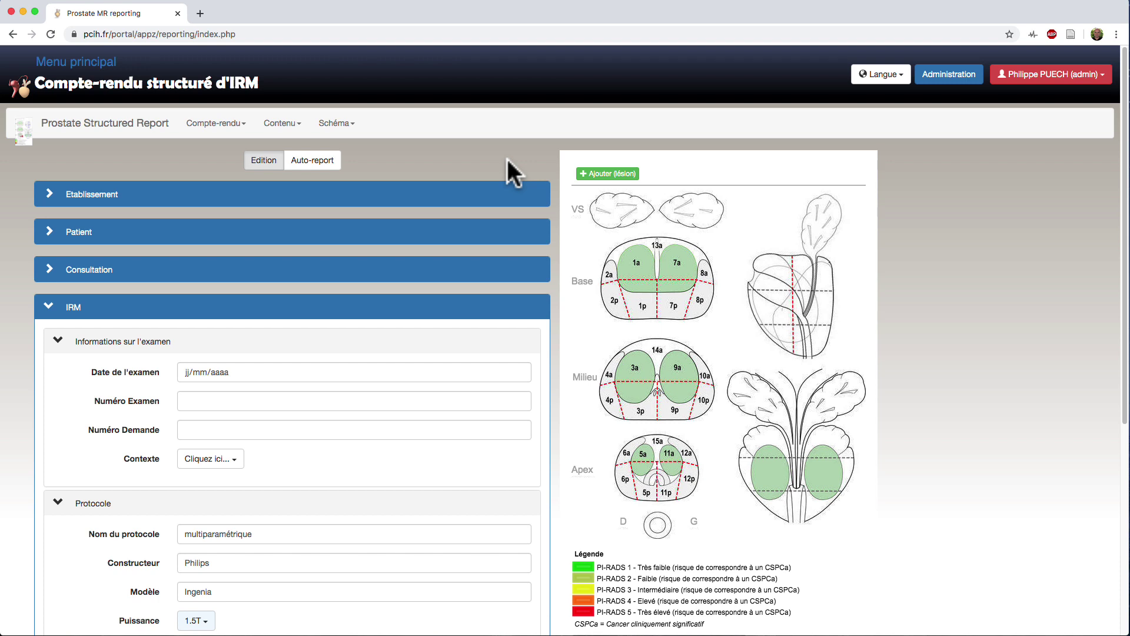
# Set the establishment name to CH Ailleurs in the Etablissement section.
pyautogui.click(91, 197)
pyautogui.moveTo(223, 222); pyautogui.dragTo(106, 206)
pyautogui.click(109, 202)
pyautogui.click(157, 197)
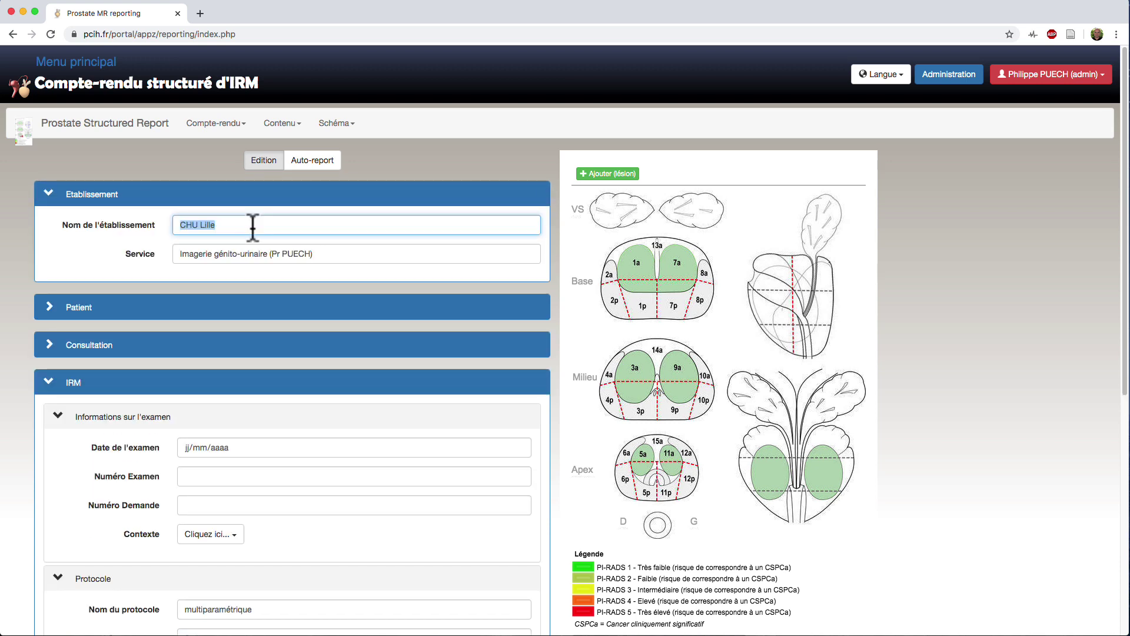
pyautogui.write('CH ')
pyautogui.write('Aid')
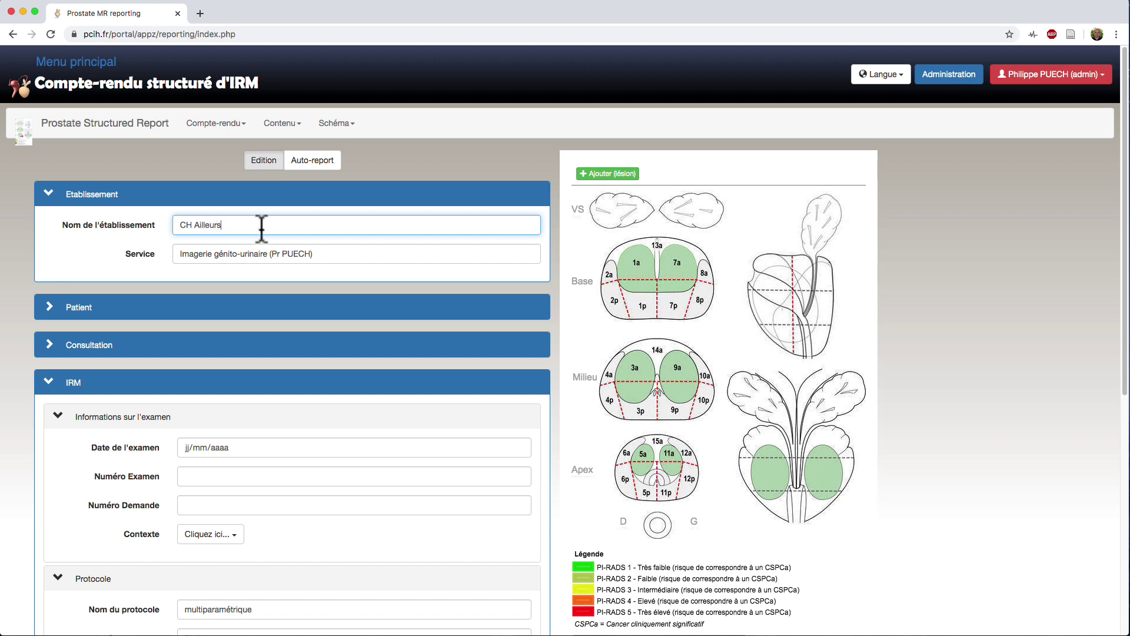
# Replace the physician in parentheses in the Service field with another doctor's title and surname, keeping Imagerie génito-urinaire.
pyautogui.click(277, 252)
pyautogui.hotkey('shift', 'End')
pyautogui.write('Dr ')
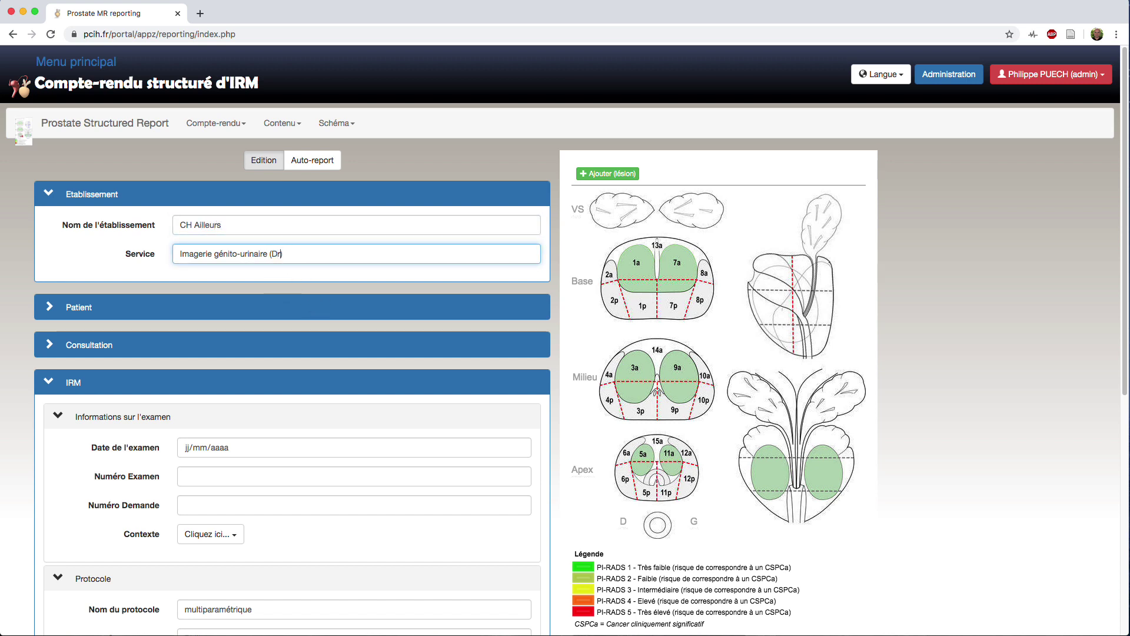
pyautogui.write('TOULEMONDE')
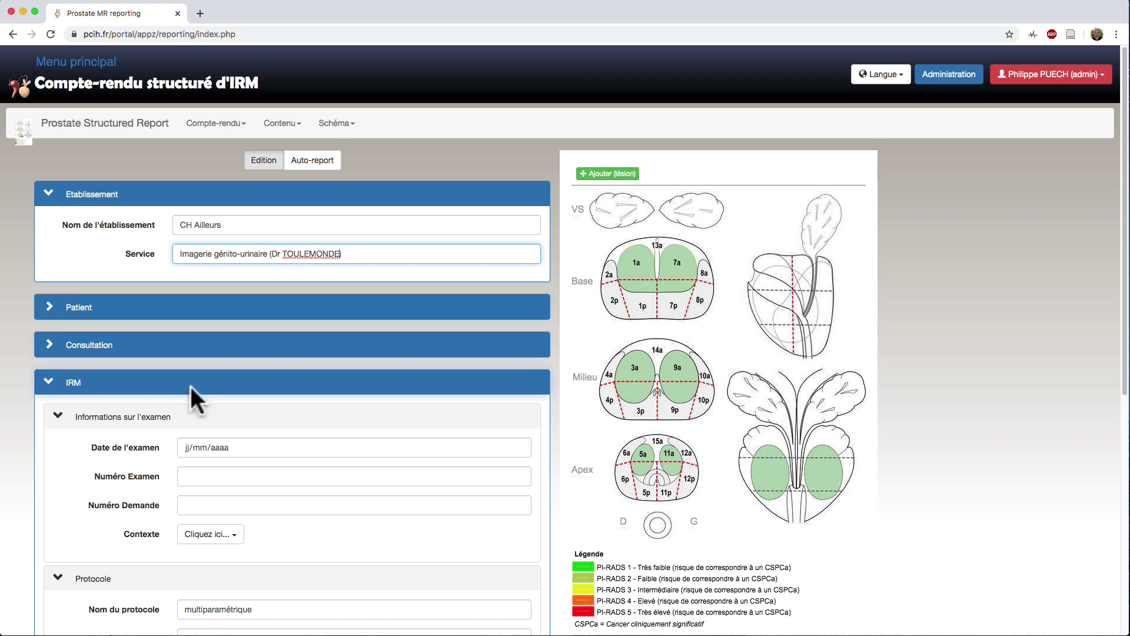
# Change the protocol name to biparamétrique and set its perfusion to Non réalisée.
pyautogui.scroll(-5, 155, 580)
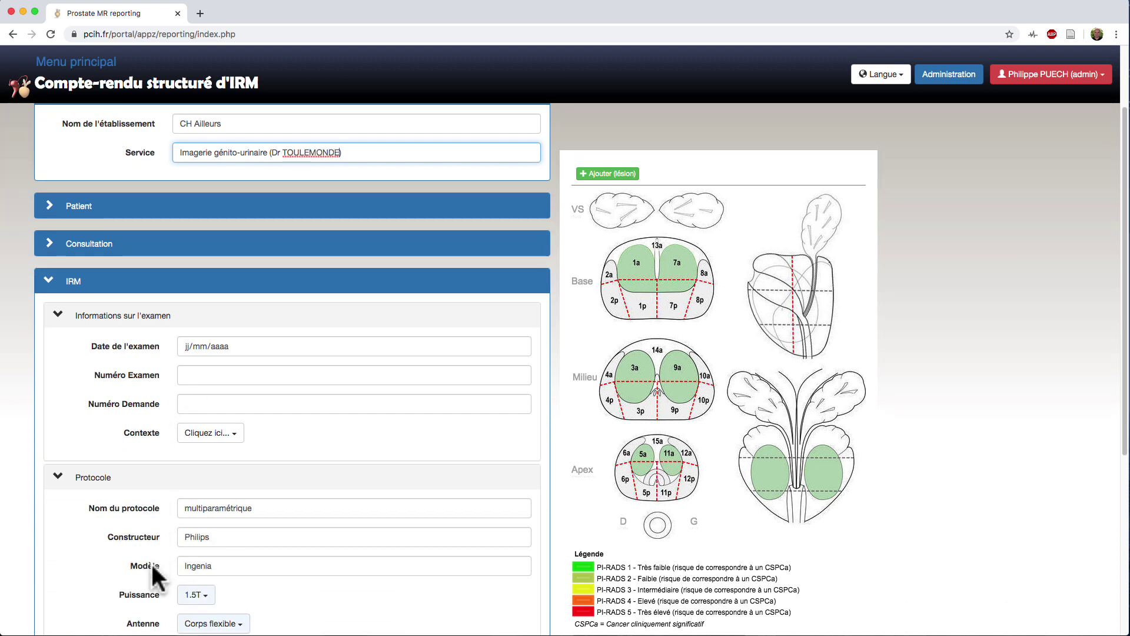
pyautogui.scroll(-2, 154, 577)
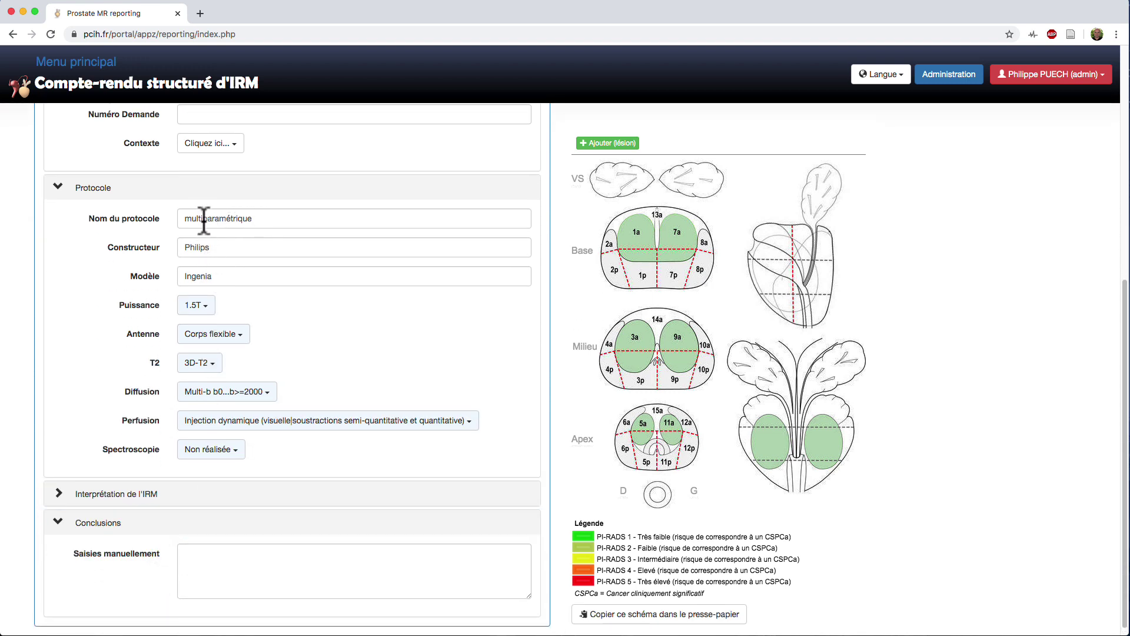
pyautogui.moveTo(202, 219); pyautogui.dragTo(169, 216)
pyautogui.write('bi')
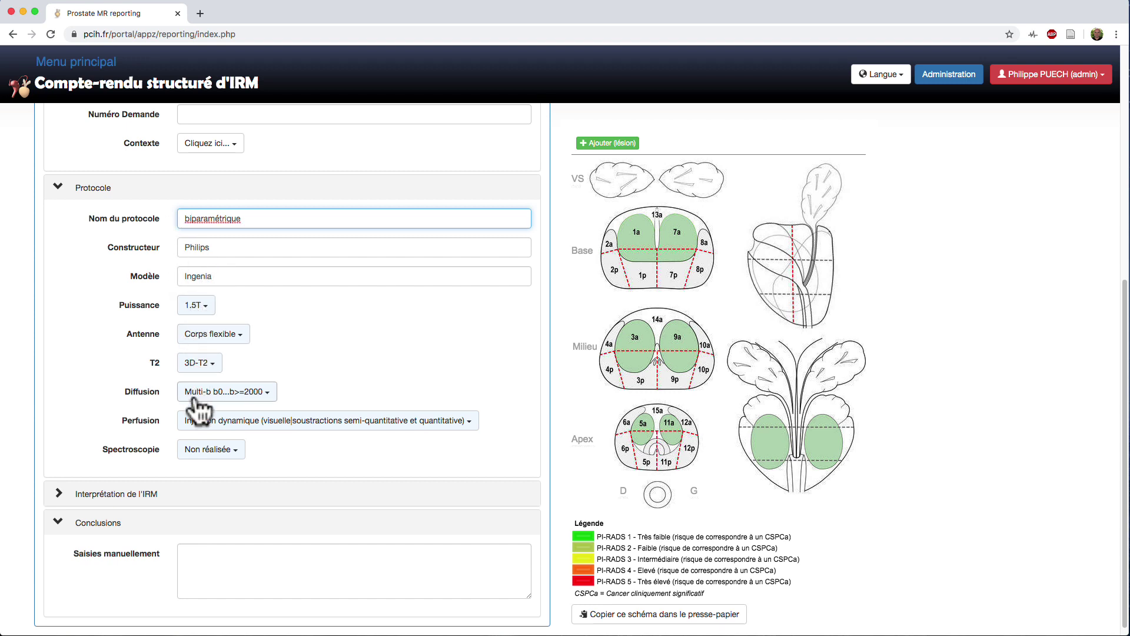
pyautogui.click(196, 426)
pyautogui.click(196, 431)
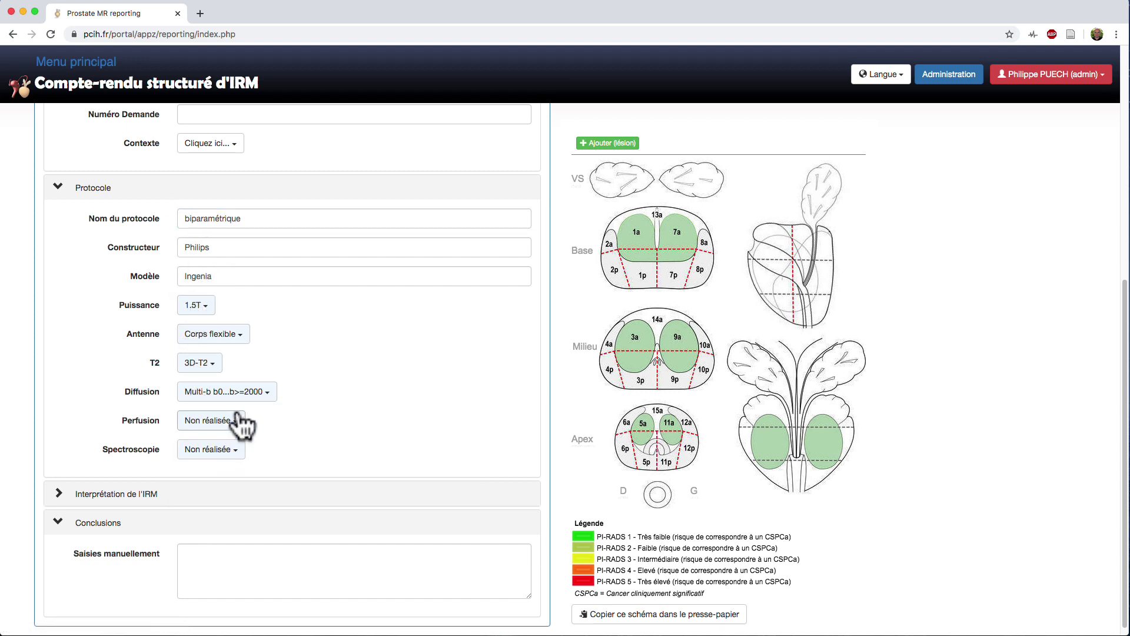
# Save the current form content as the personal default values.
pyautogui.scroll(7, 323, 417)
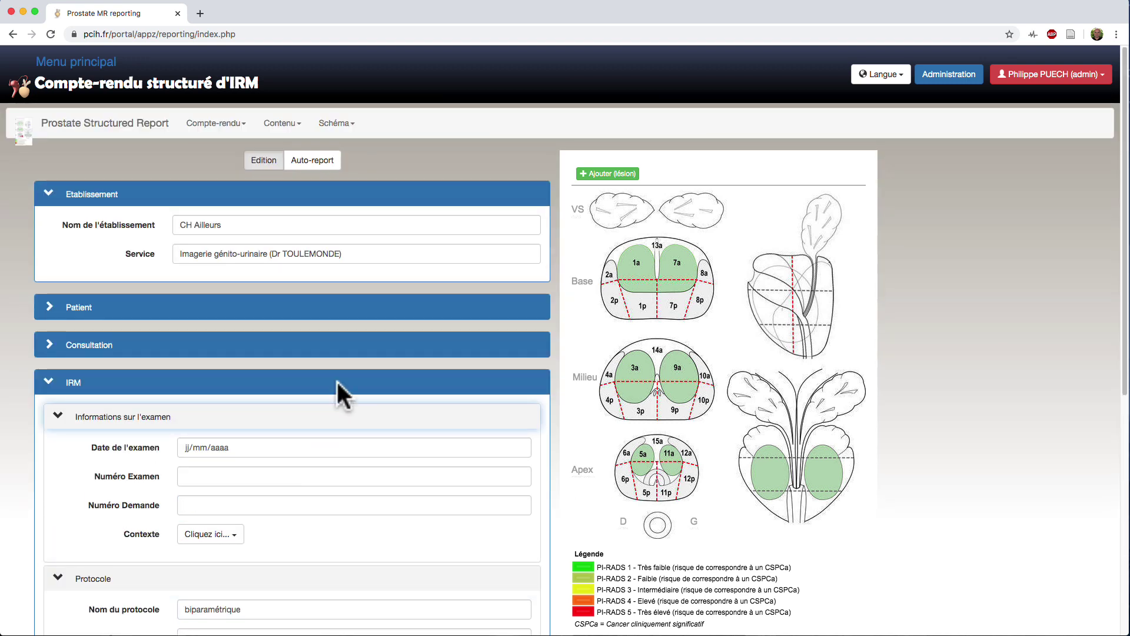
pyautogui.click(277, 124)
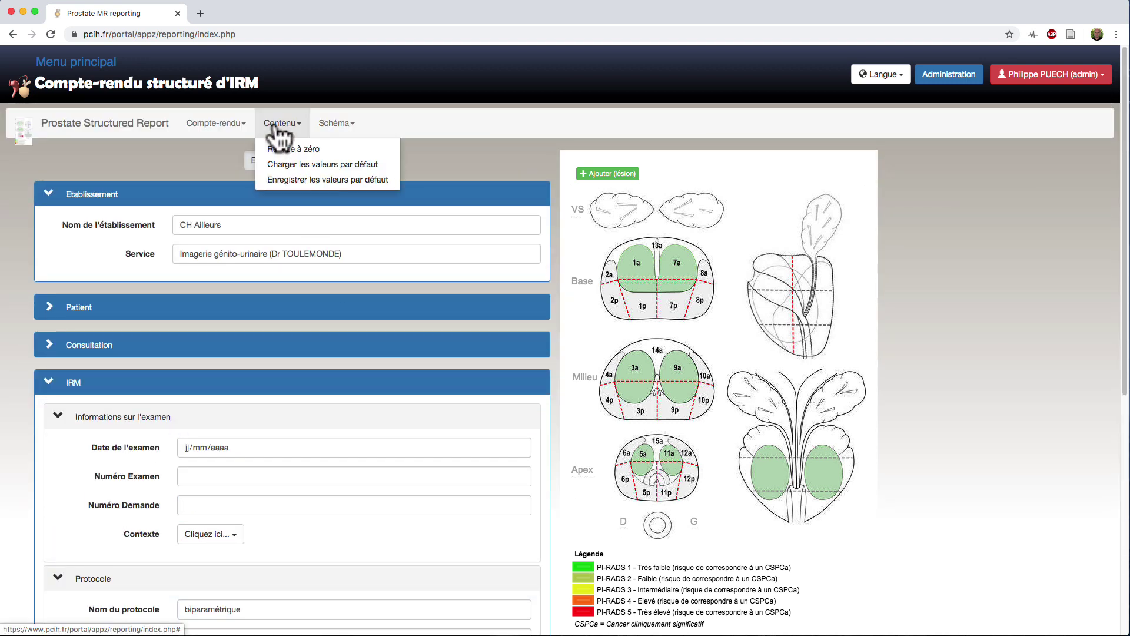
pyautogui.click(288, 181)
pyautogui.click(665, 101)
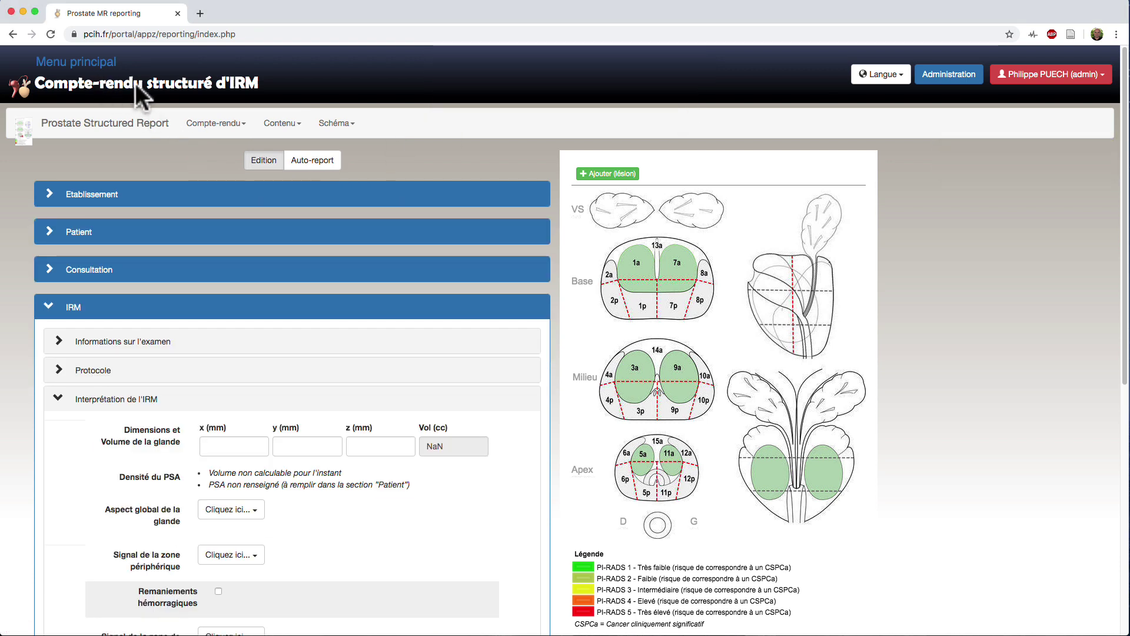
# Reopen the prostate report form from the main menu and check the default values in its sections and automatic report.
pyautogui.click(75, 62)
pyautogui.click(266, 360)
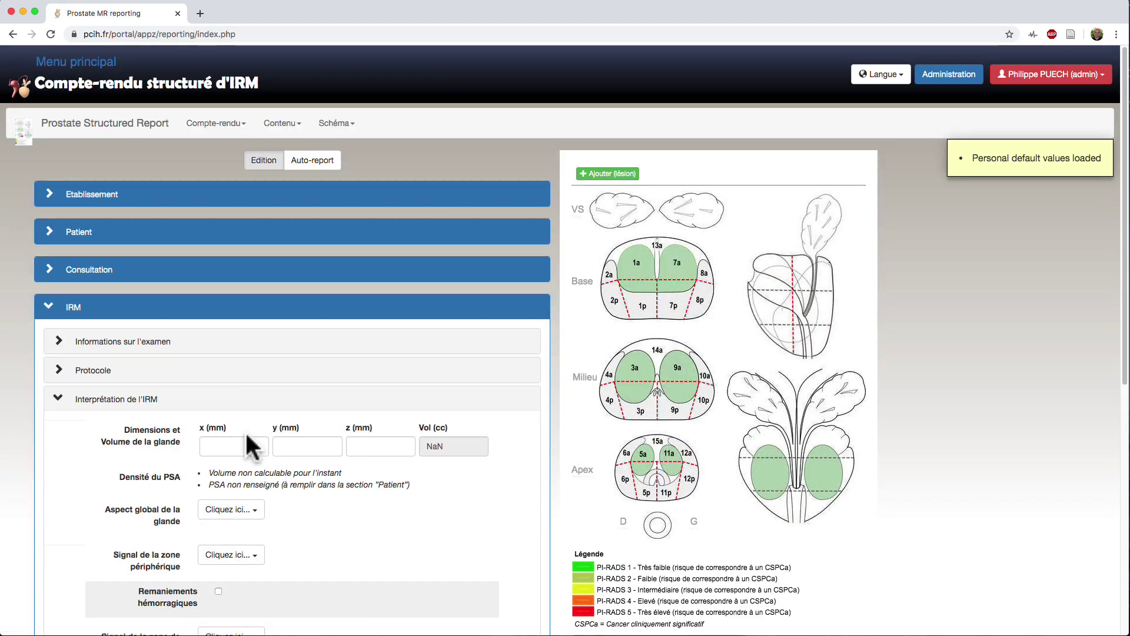
pyautogui.click(92, 198)
pyautogui.click(92, 197)
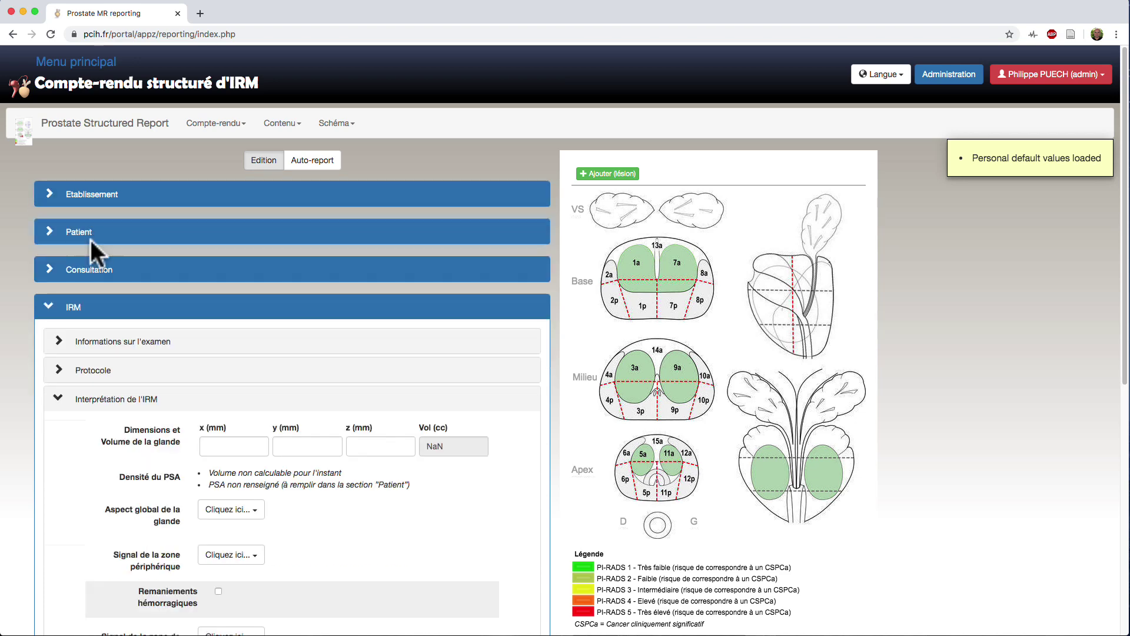
pyautogui.click(81, 386)
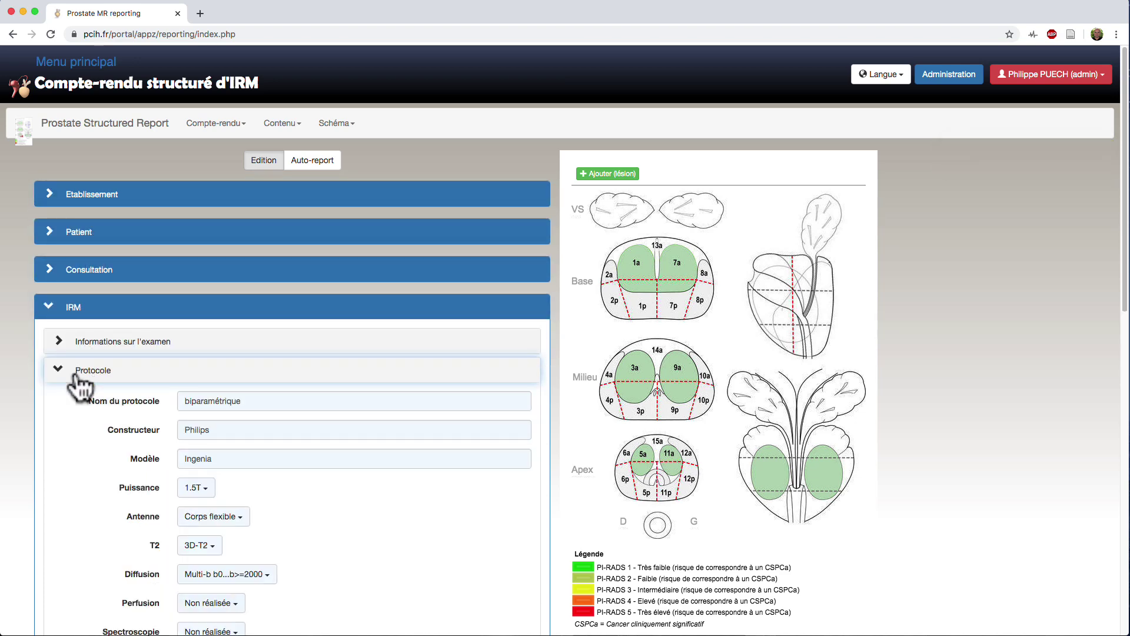
pyautogui.click(81, 386)
pyautogui.click(318, 161)
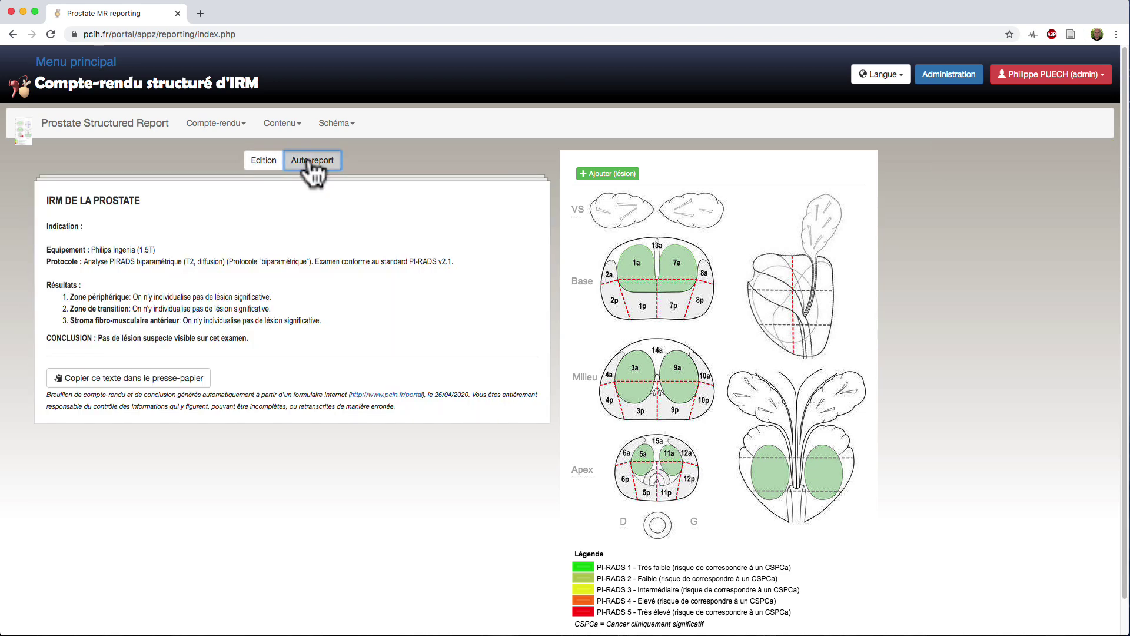
pyautogui.click(263, 164)
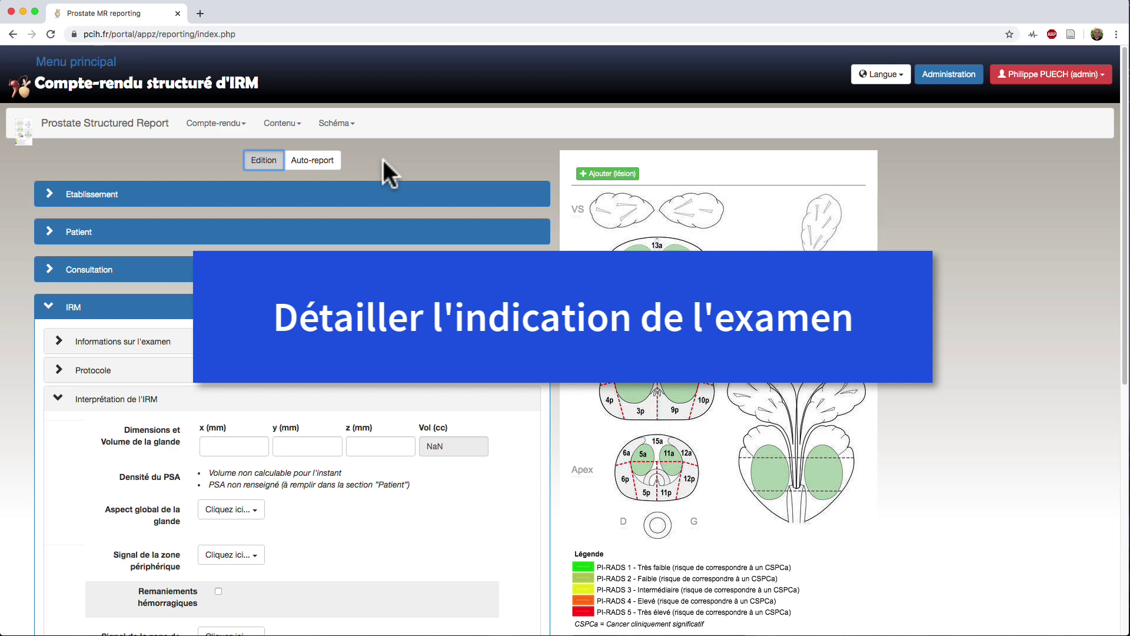
pyautogui.click(200, 124)
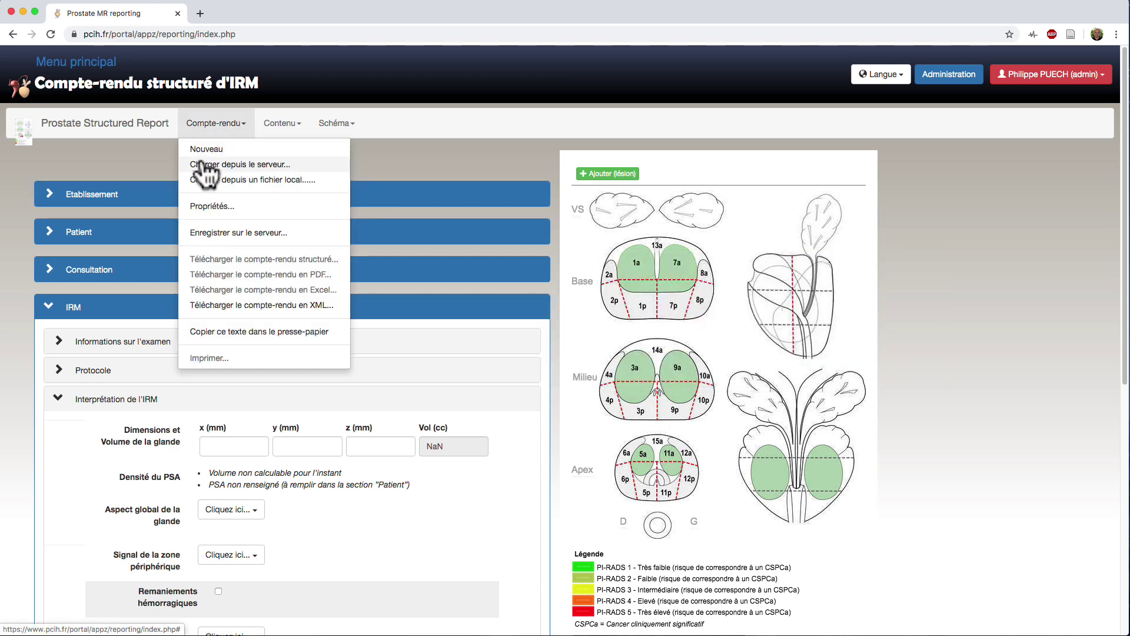
pyautogui.click(203, 159)
pyautogui.click(584, 198)
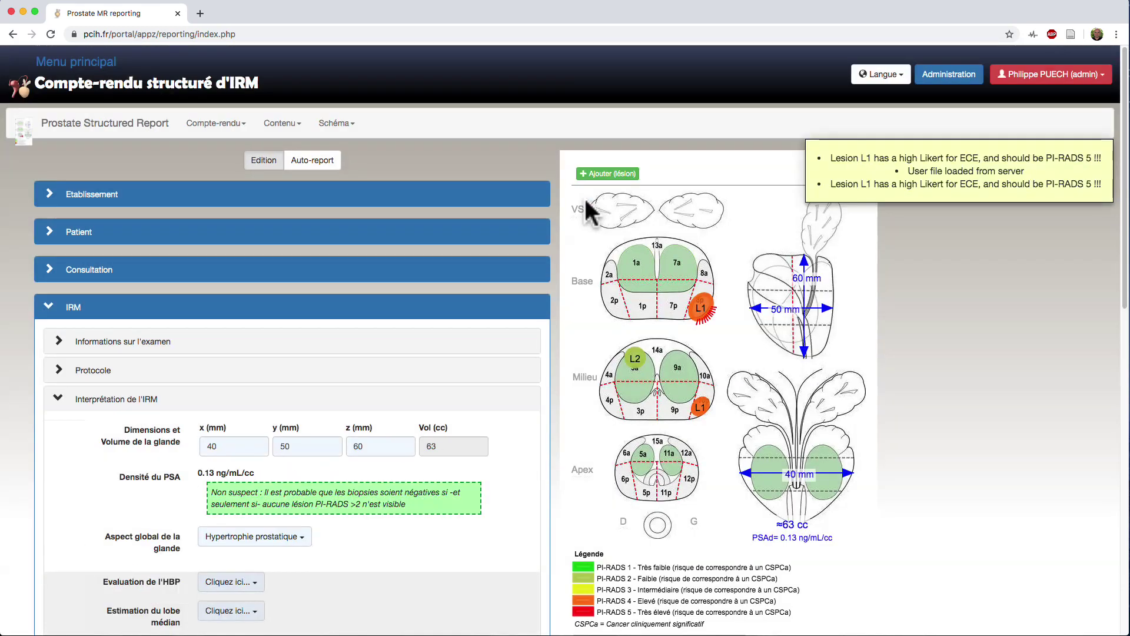
# Check the indication in the automatic report and open the Patient section of the editing form.
pyautogui.click(312, 161)
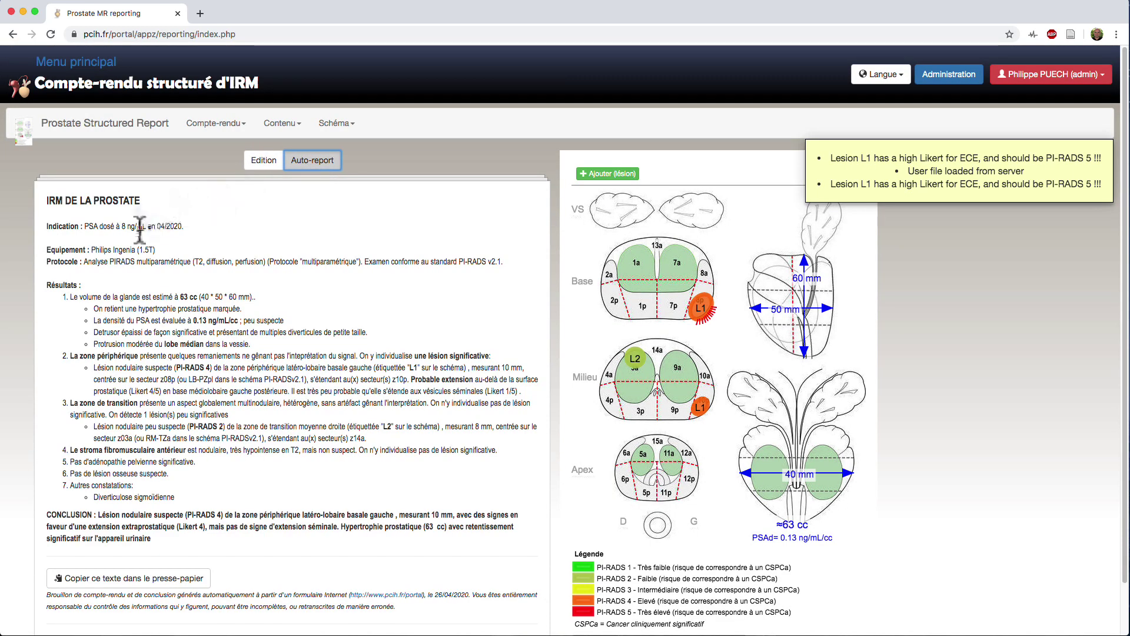
pyautogui.click(265, 163)
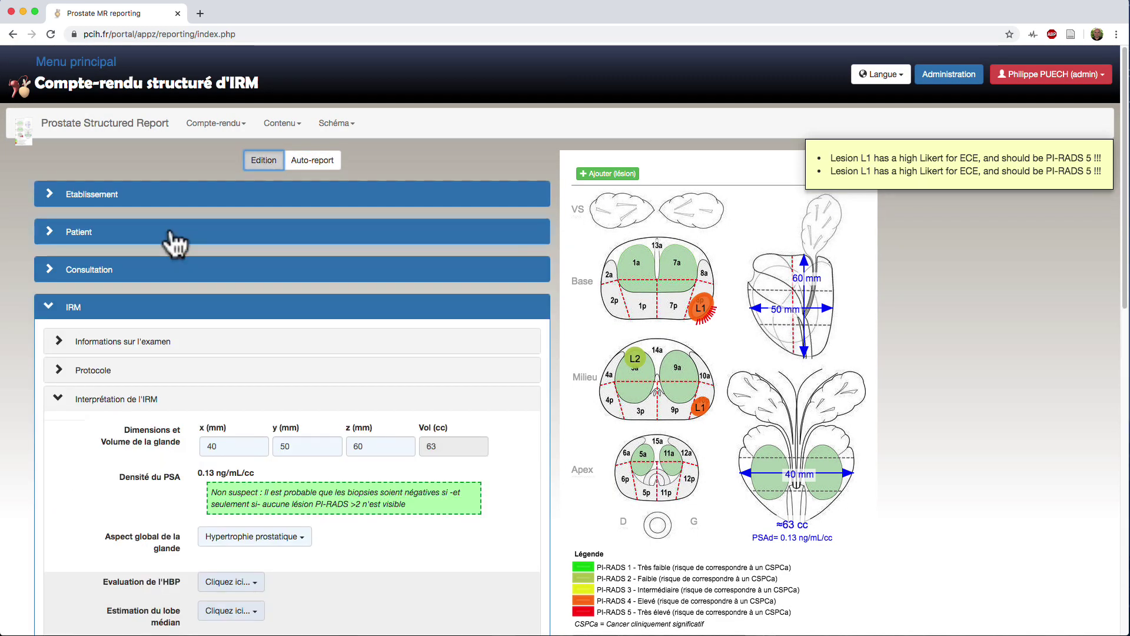
pyautogui.click(89, 234)
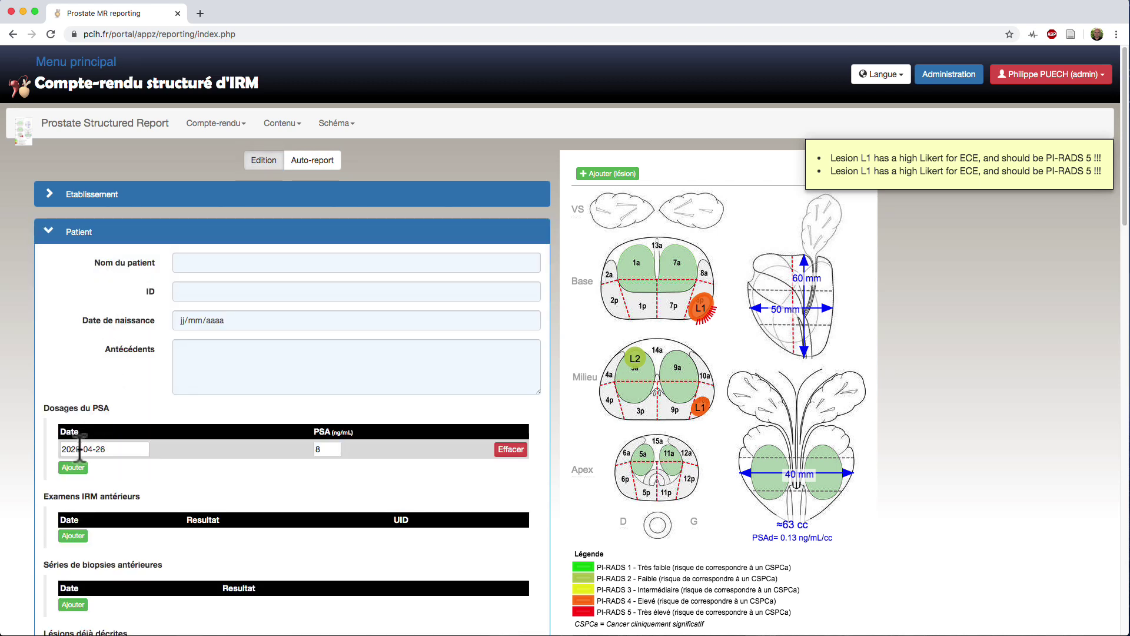
# Add a second PSA measurement dated 2019-09-09 with a value of 6 ng/mL.
pyautogui.click(73, 467)
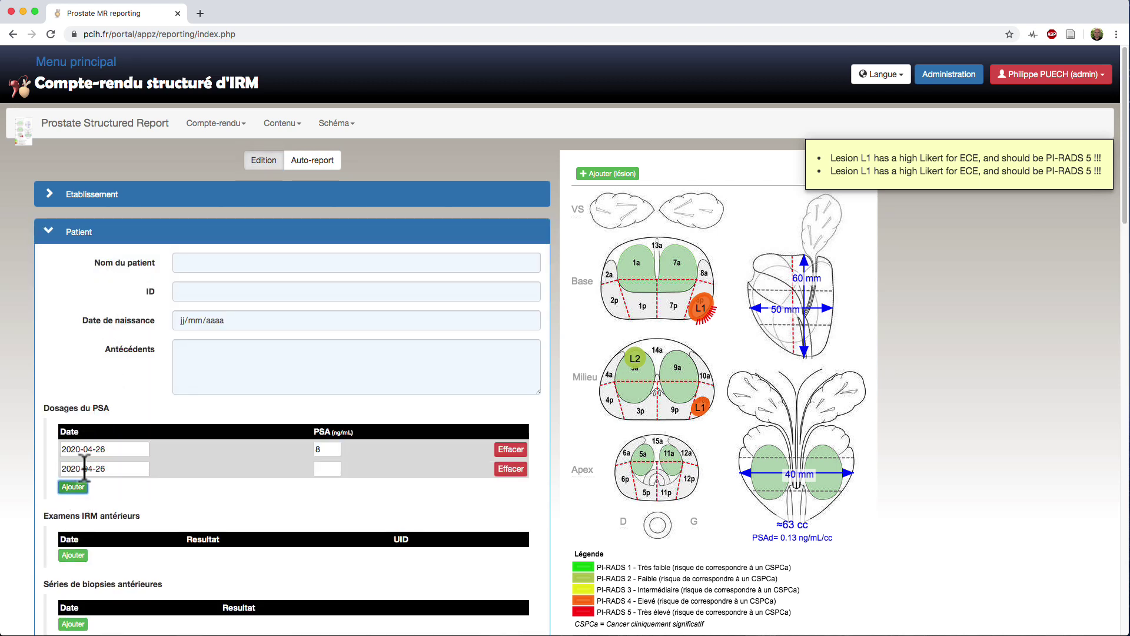
pyautogui.click(94, 469)
pyautogui.click(72, 489)
pyautogui.click(72, 489)
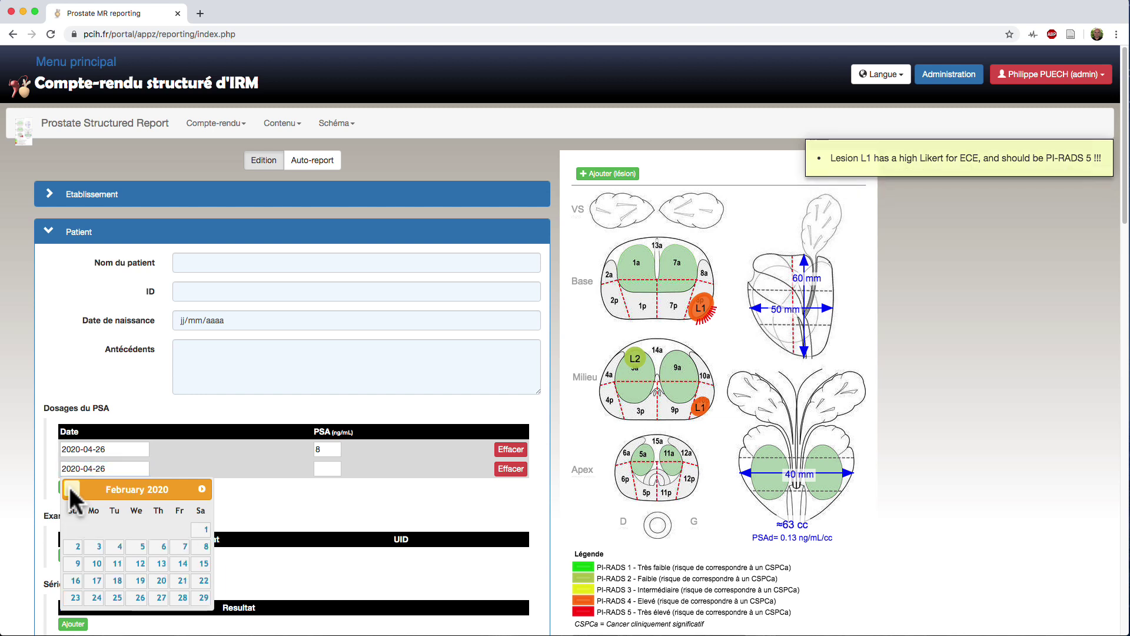
pyautogui.click(72, 489)
pyautogui.click(71, 489)
pyautogui.click(71, 489)
pyautogui.click(71, 488)
pyautogui.click(72, 488)
pyautogui.click(97, 546)
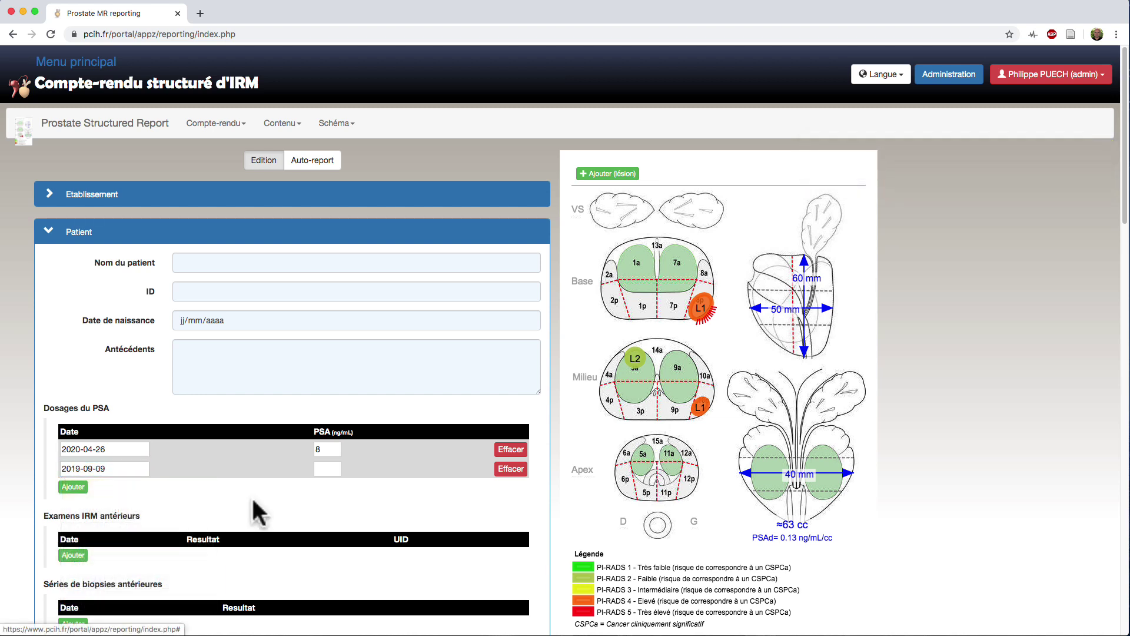
pyautogui.click(323, 469)
pyautogui.write('6')
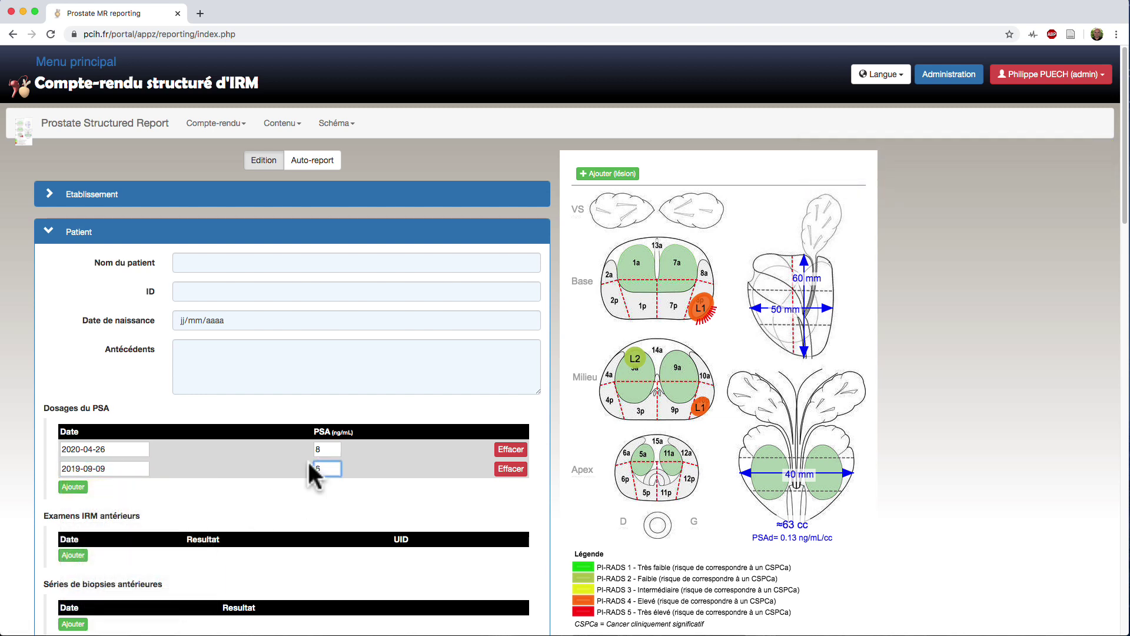
pyautogui.click(294, 505)
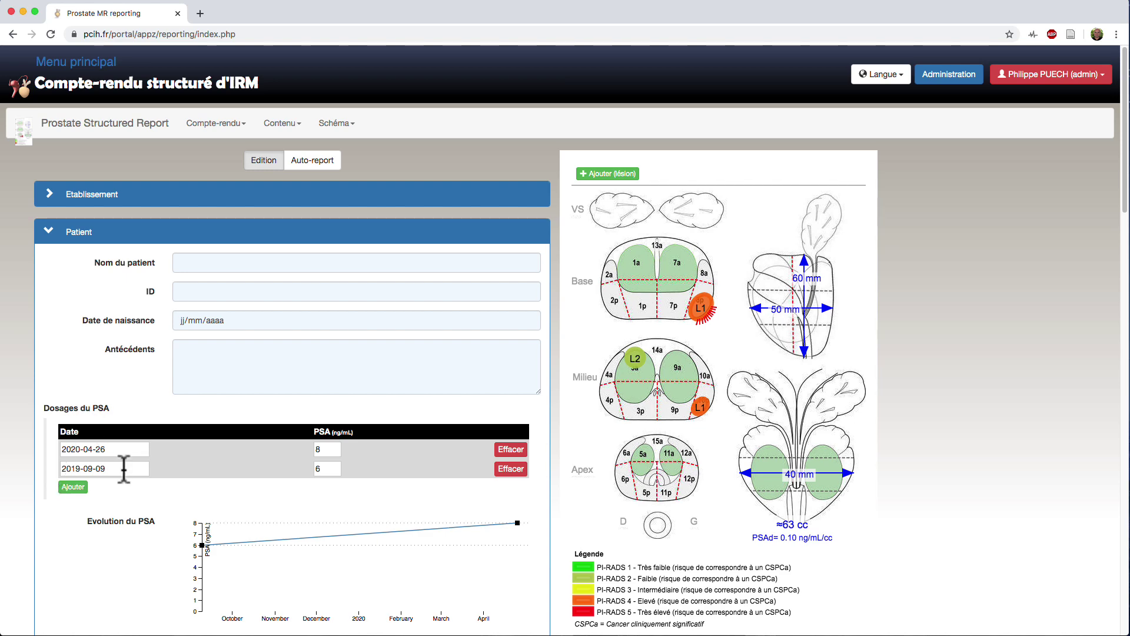
# Fill in the Consultation section with the rectal exam (TR) as Ferme and the clinical stage as T2a, and collapse it.
pyautogui.scroll(-6, 118, 465)
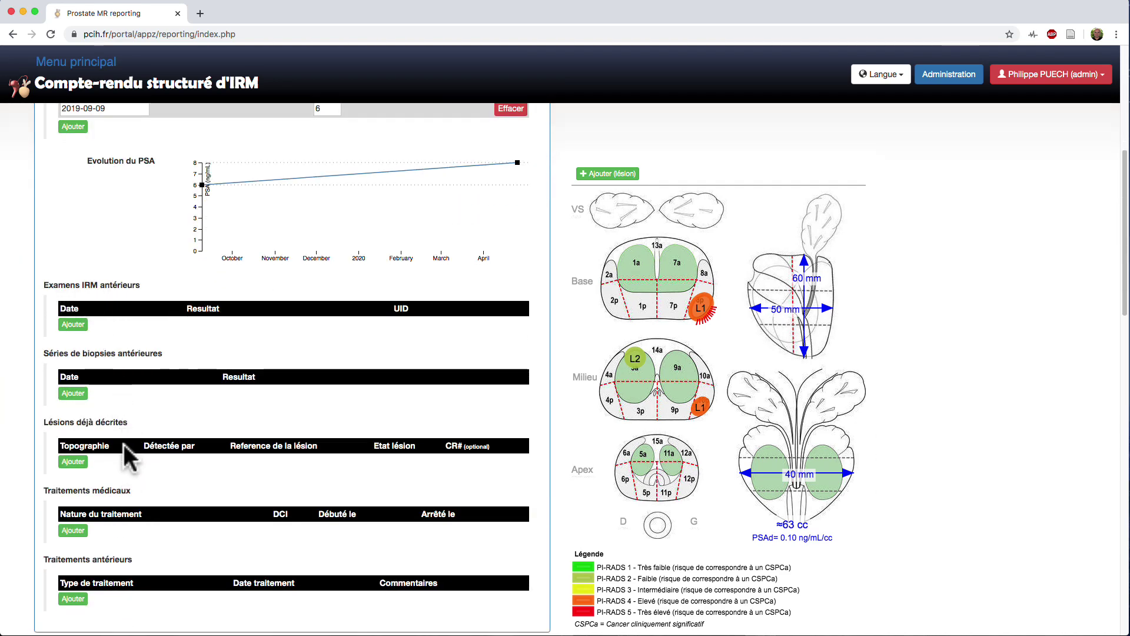
pyautogui.scroll(-1, 97, 535)
pyautogui.scroll(-3, 98, 533)
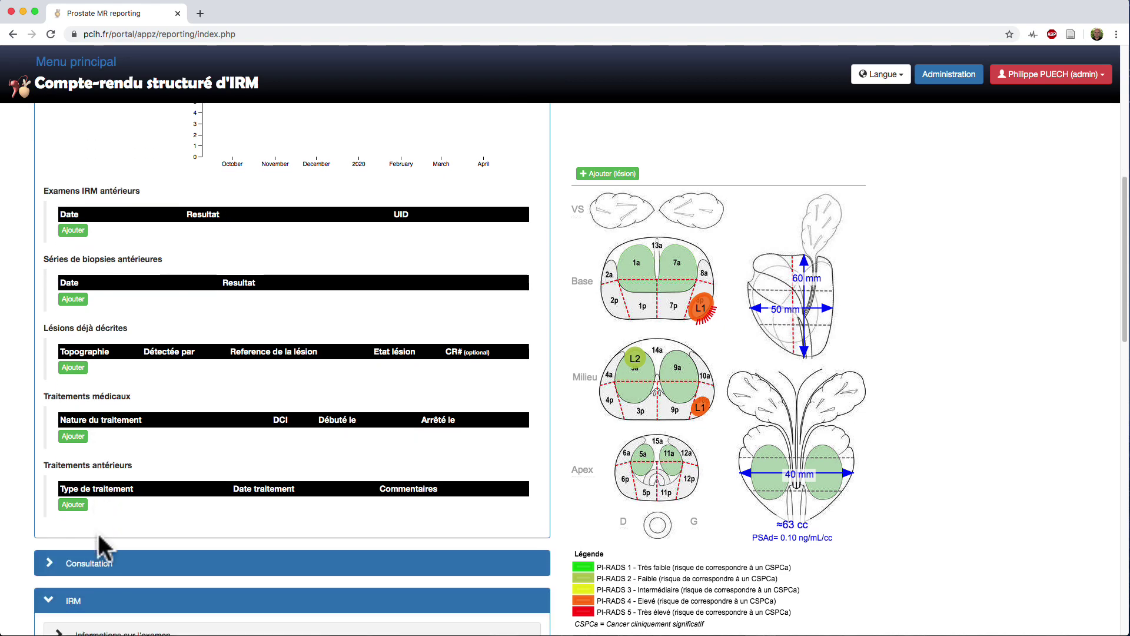
pyautogui.click(101, 585)
pyautogui.scroll(-2, 103, 530)
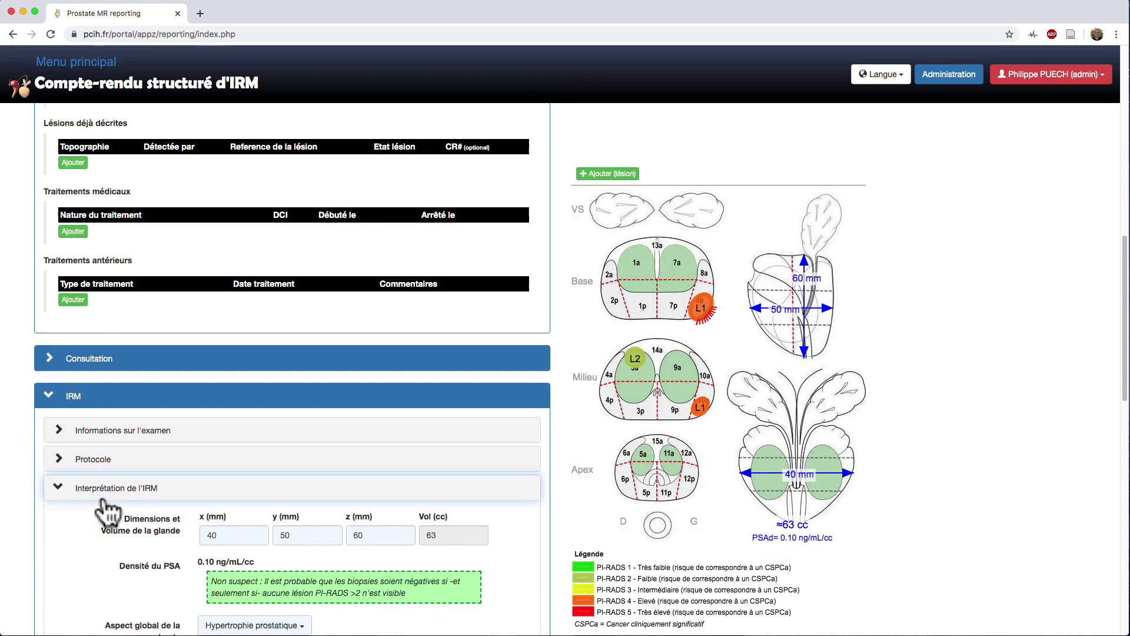
pyautogui.click(90, 371)
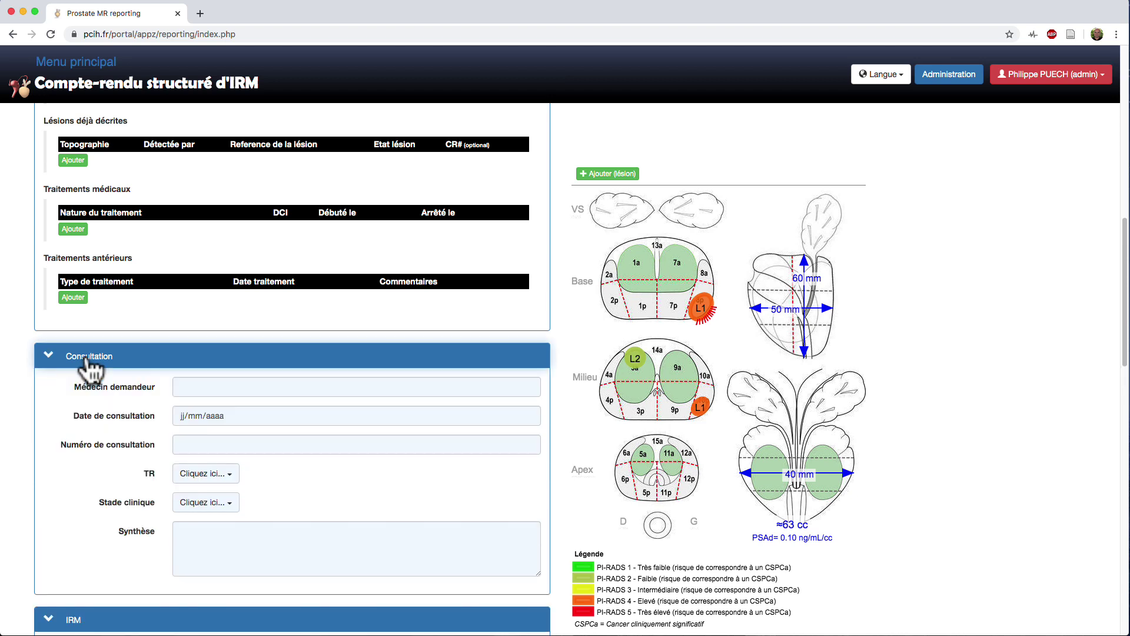
pyautogui.click(203, 474)
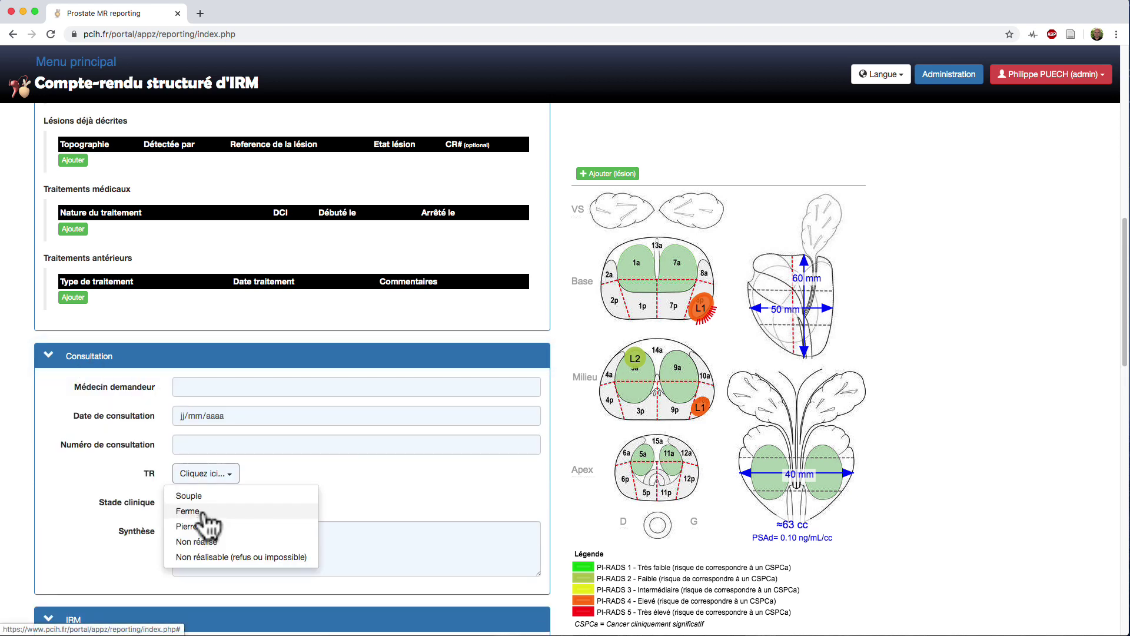
pyautogui.click(203, 510)
pyautogui.click(205, 502)
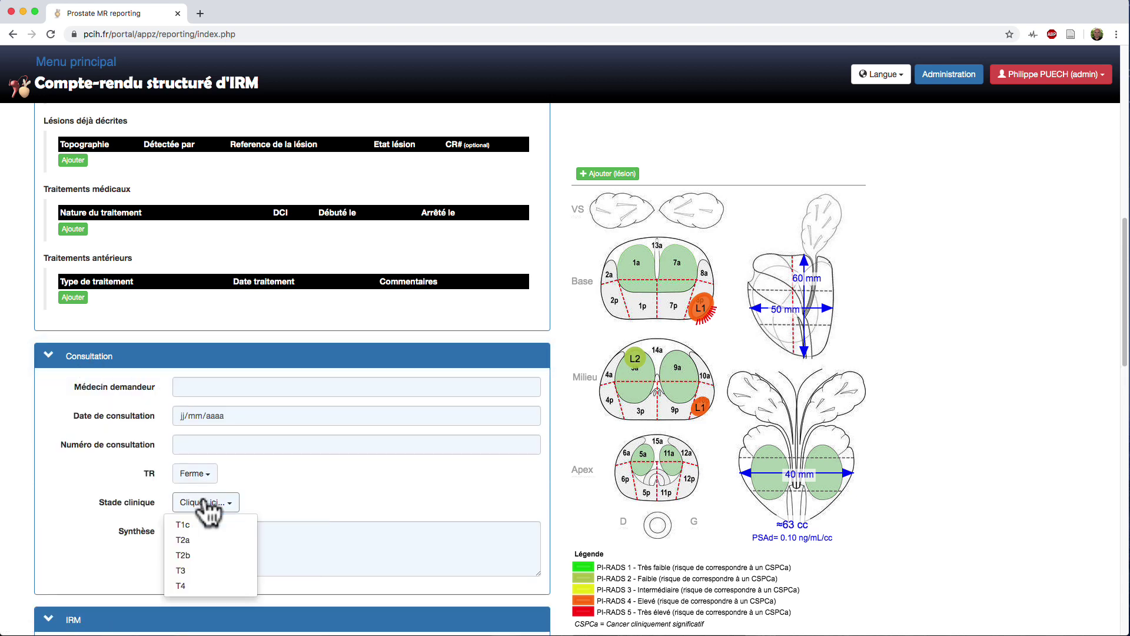
pyautogui.click(187, 535)
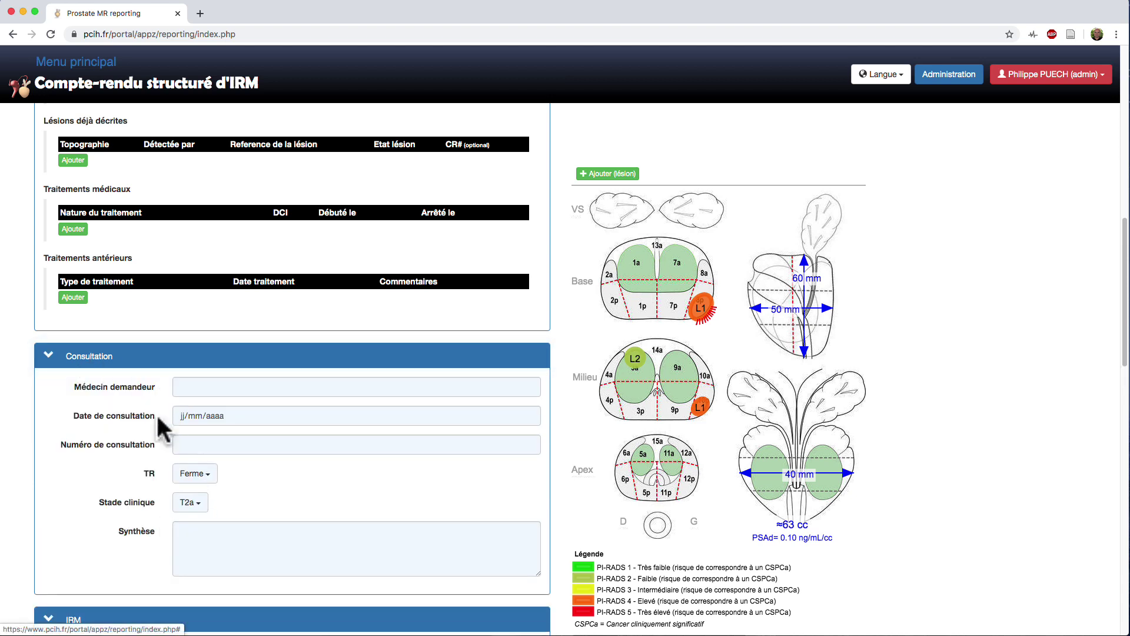
pyautogui.click(83, 359)
# Set the exam context in the MRI exam information to "IRM avant une 2ème série de biopsies".
pyautogui.click(94, 428)
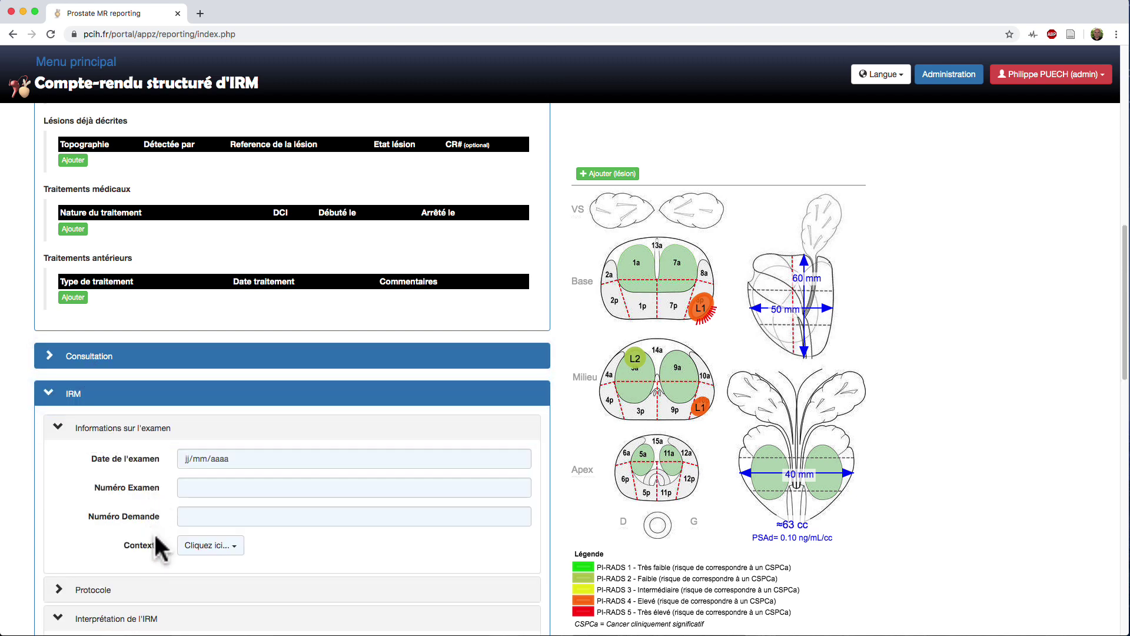
pyautogui.click(211, 550)
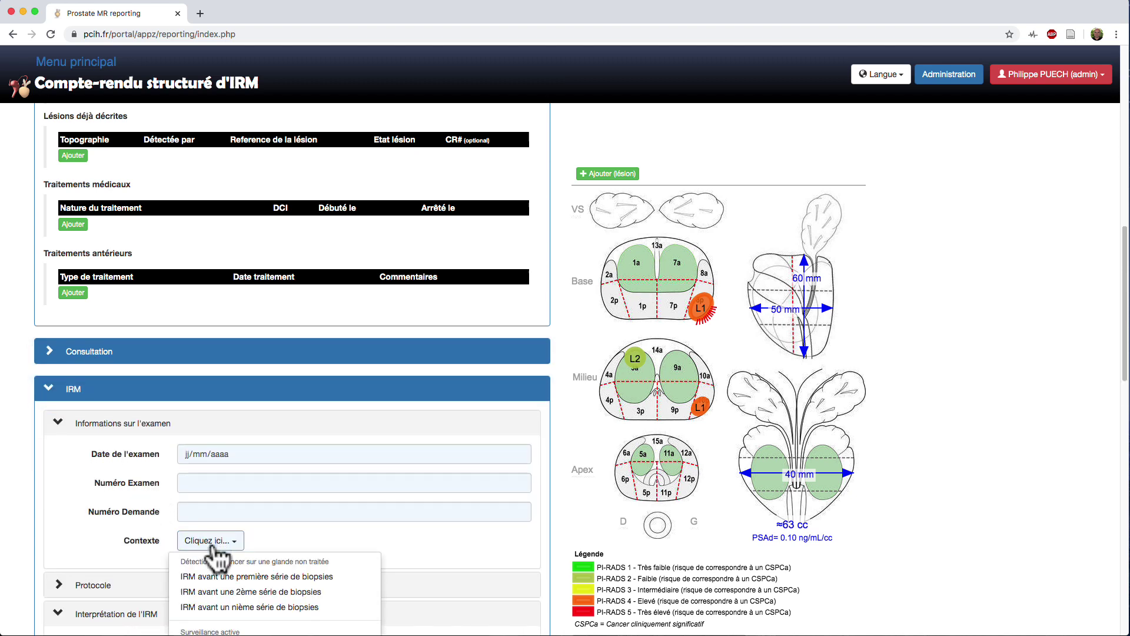
pyautogui.scroll(-6, 217, 559)
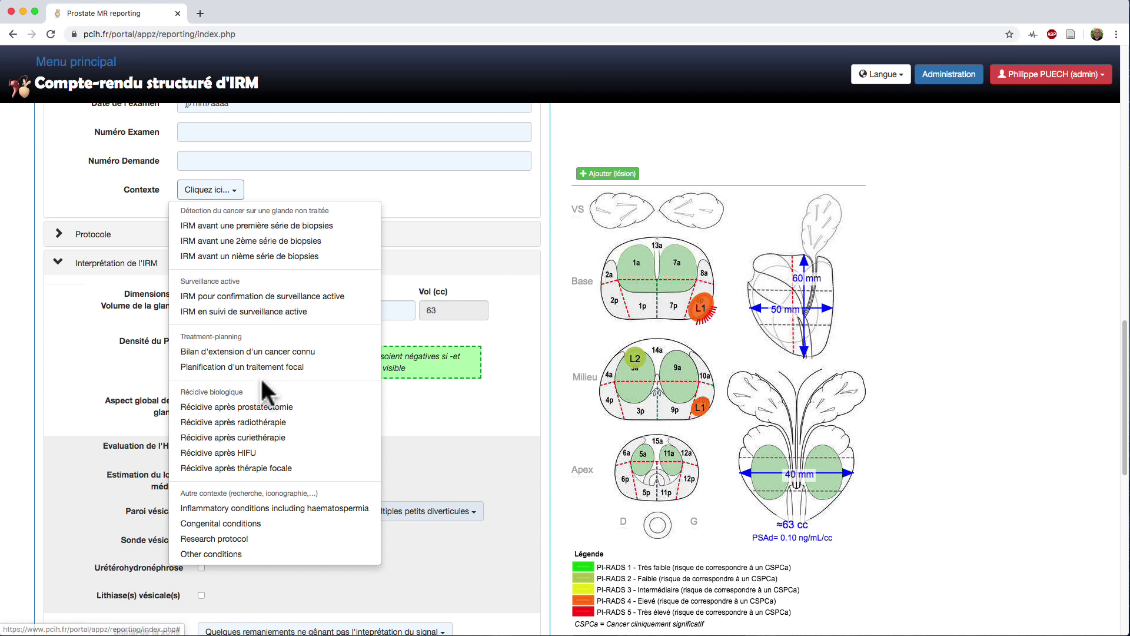
pyautogui.click(263, 241)
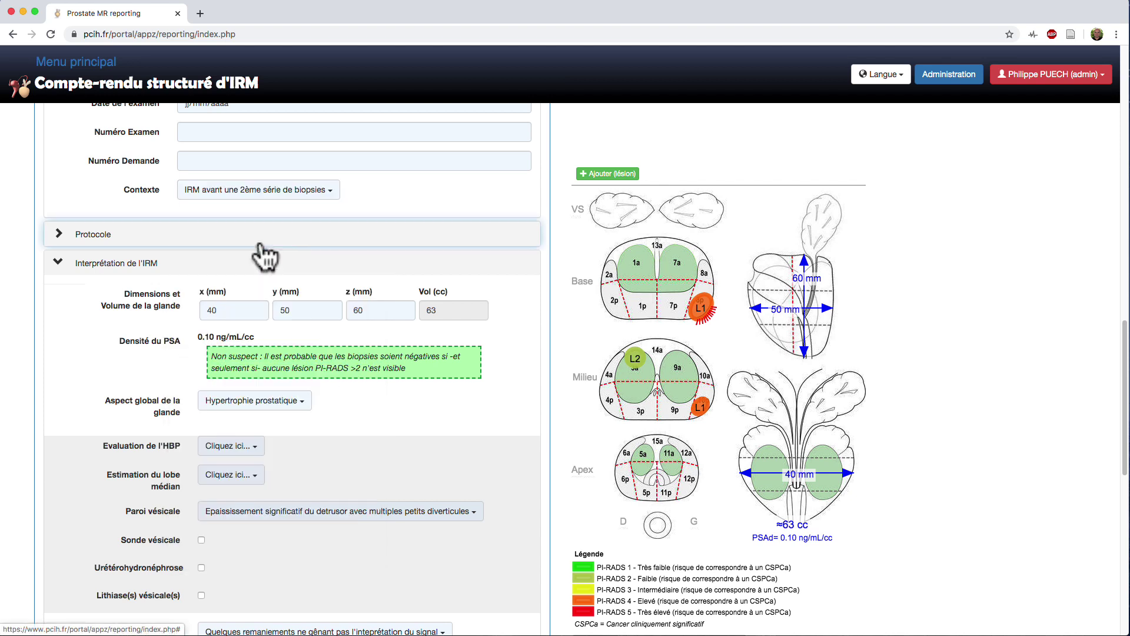
# Check the indication sentence in the automatic report and return to the editing form.
pyautogui.scroll(15, 381, 201)
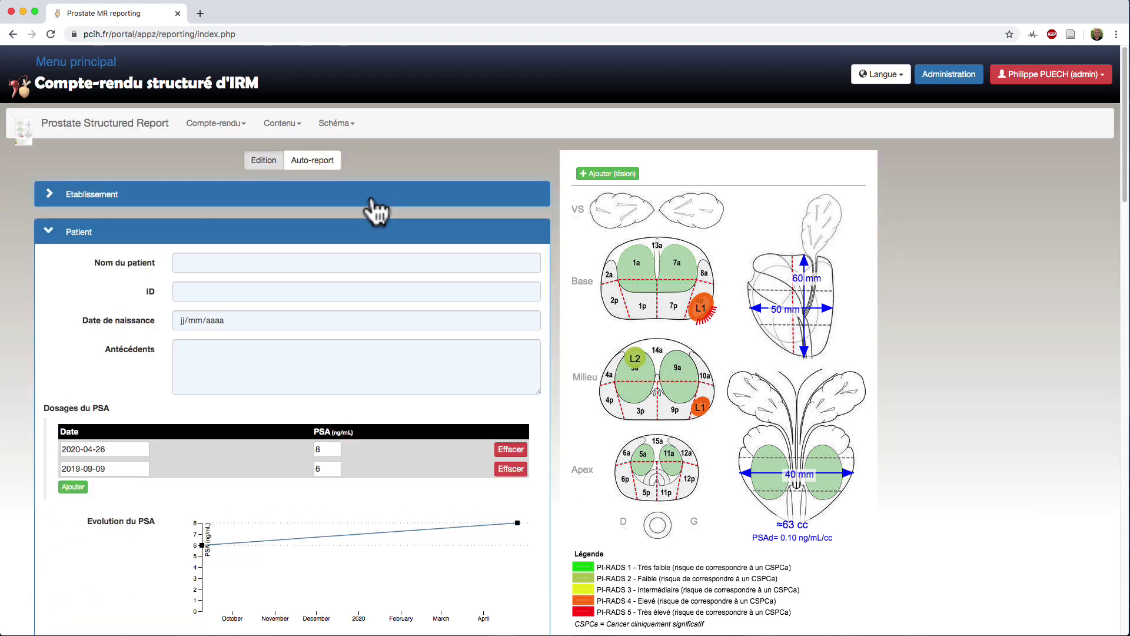
pyautogui.click(322, 165)
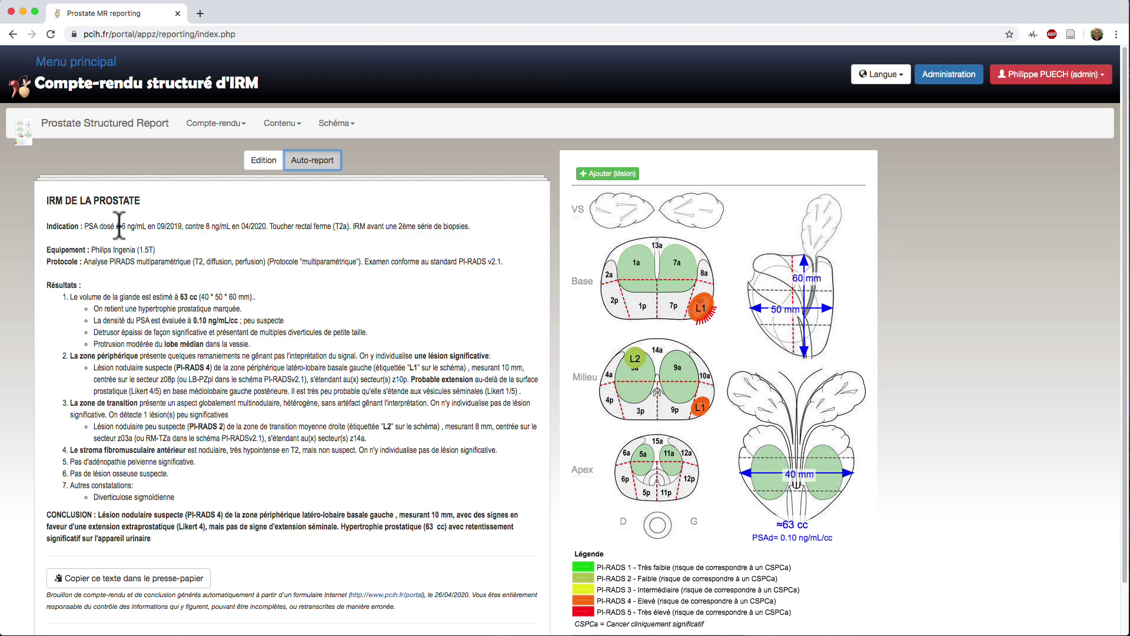
pyautogui.hotkey('ctrl', 'e')
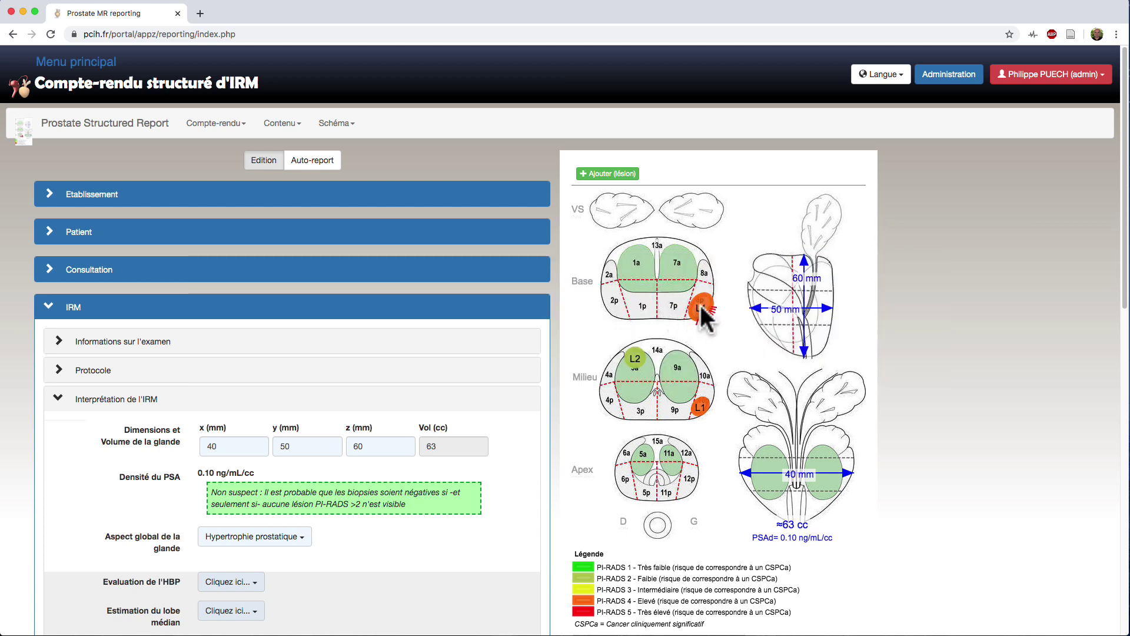
# Enlarge the L1 lesion at the base of the diagram and shrink it back to its original size.
pyautogui.click(700, 306)
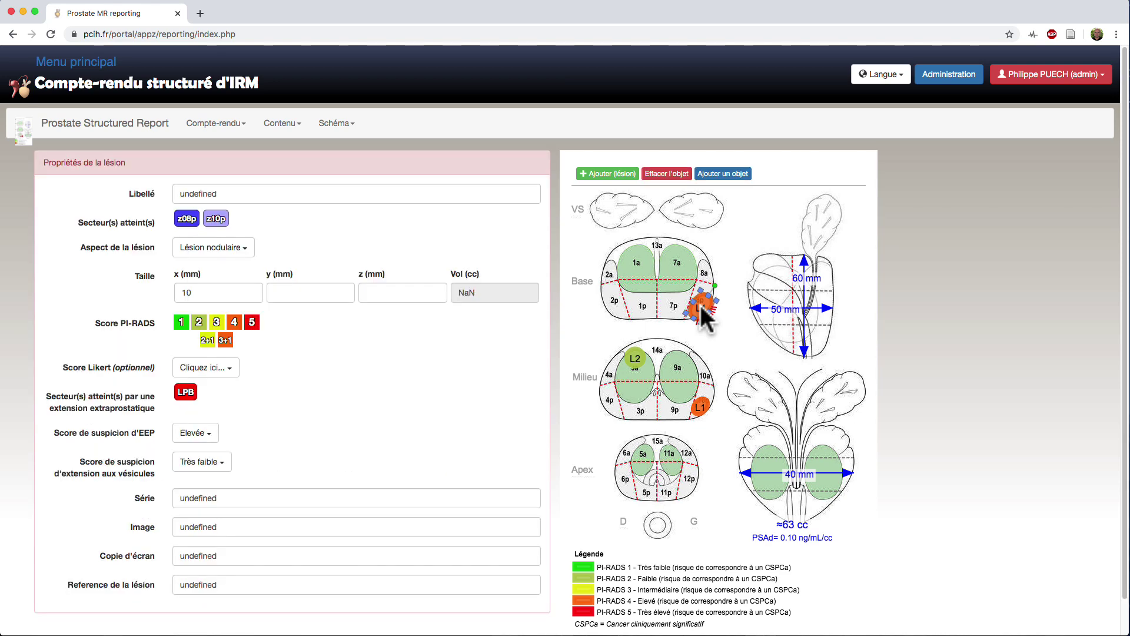
pyautogui.press('+')
pyautogui.press('+')
pyautogui.press('+')
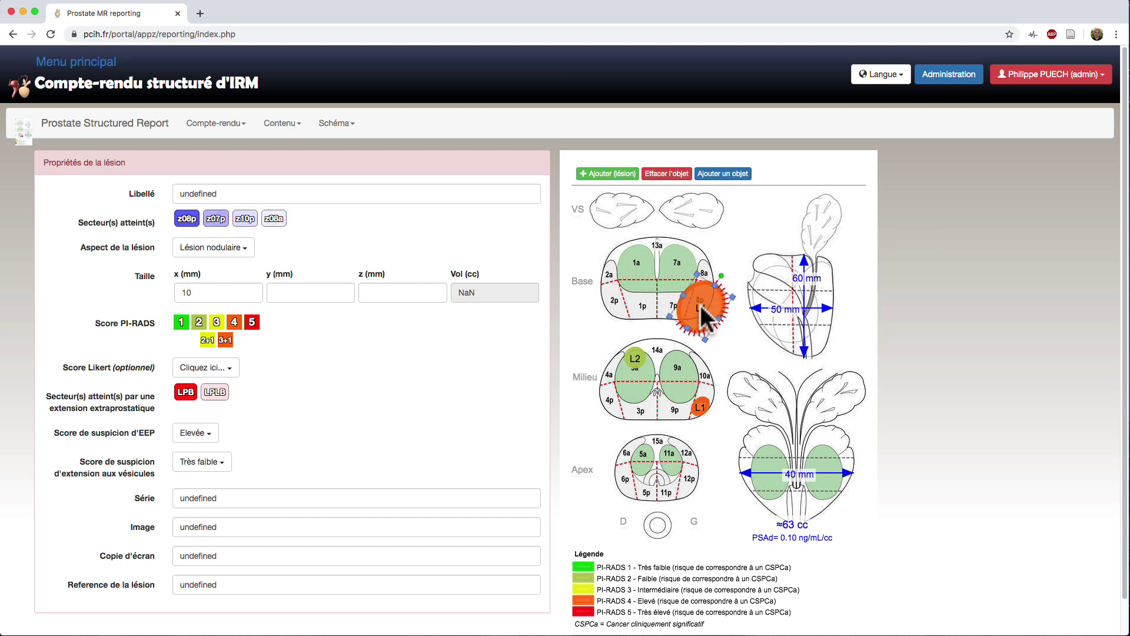
pyautogui.press('-')
pyautogui.press('-')
pyautogui.press('-')
pyautogui.press('-')
pyautogui.press('-')
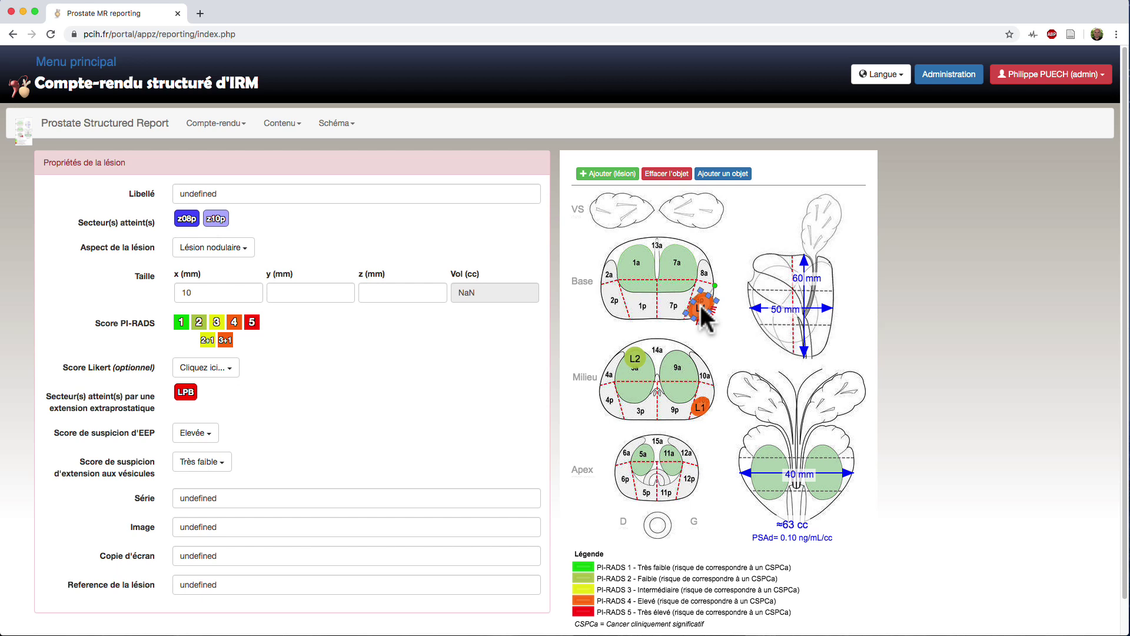
# Shift the L1 lesion at the base to the posterior midline between sectors 1p and 7p.
pyautogui.press('Left')
pyautogui.press('Left')
pyautogui.press('Left')
pyautogui.press('Left')
pyautogui.press('Up')
pyautogui.press('Down')
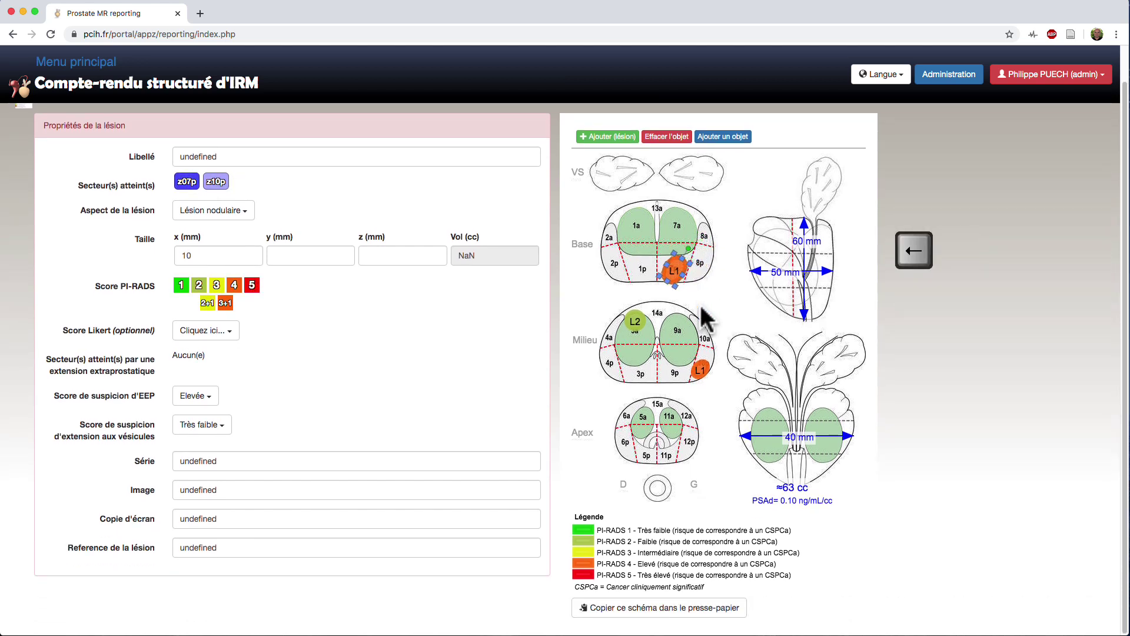
pyautogui.press('Left')
pyautogui.press('Left')
pyautogui.press('Left')
pyautogui.press('Left')
pyautogui.press('Left')
# Move the base L1 lesion back from the midline into sector 8p and deselect it.
pyautogui.press('Right')
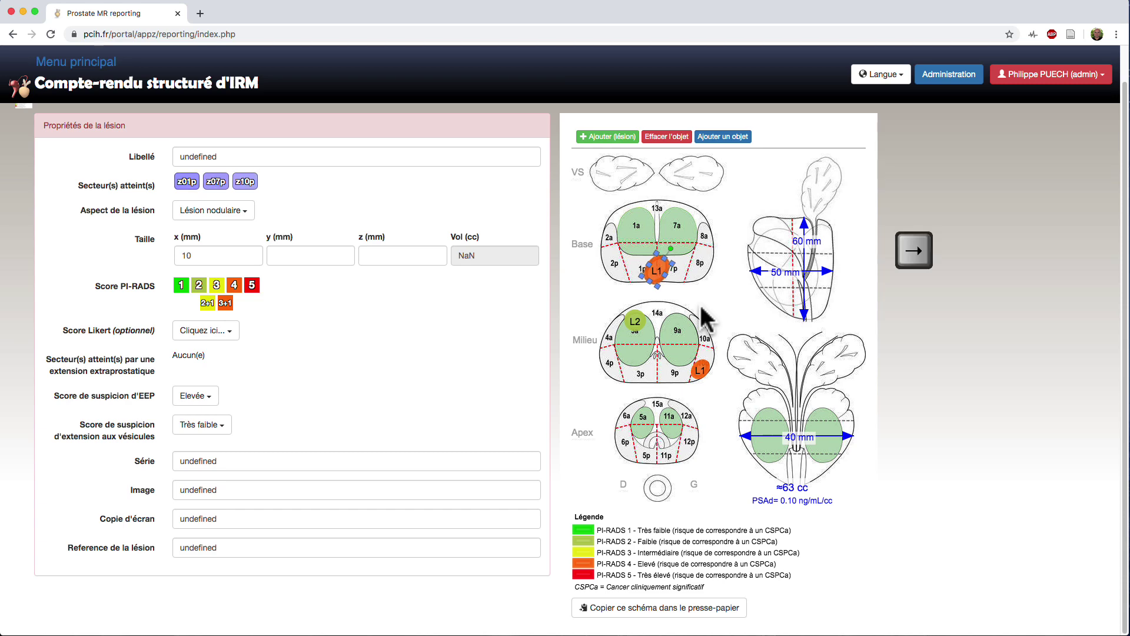
pyautogui.press('Right')
pyautogui.press('Right')
pyautogui.press('Right')
pyautogui.press('Right')
pyautogui.press('Right')
pyautogui.press('Right')
pyautogui.press('Right')
pyautogui.press('Right')
pyautogui.press('Right')
pyautogui.press('Right')
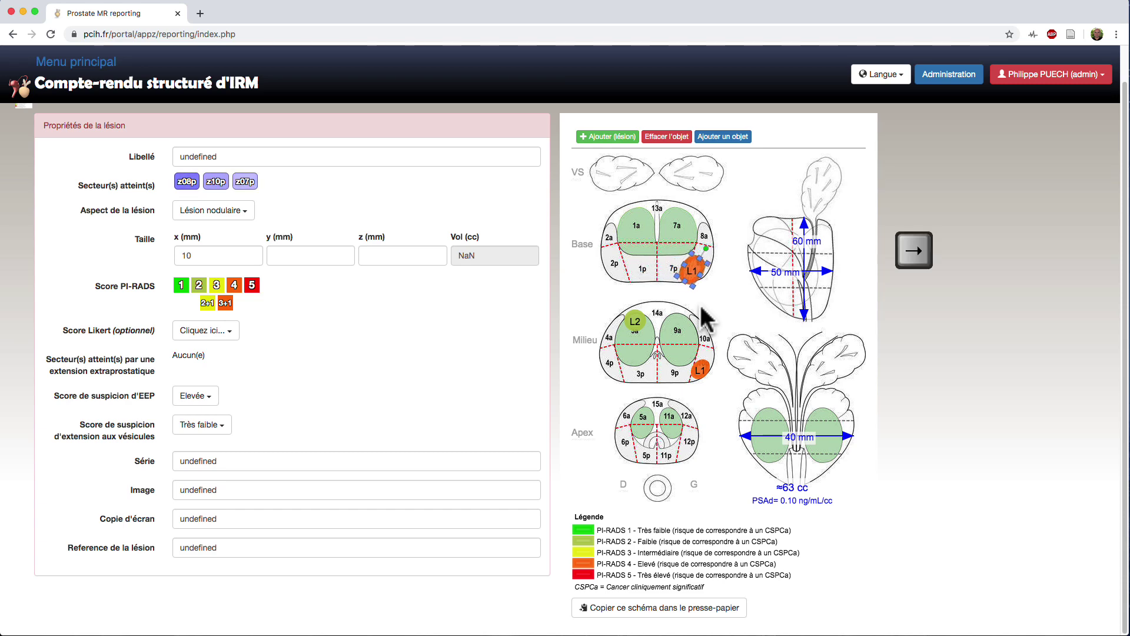
pyautogui.press('Right')
pyautogui.press('Right')
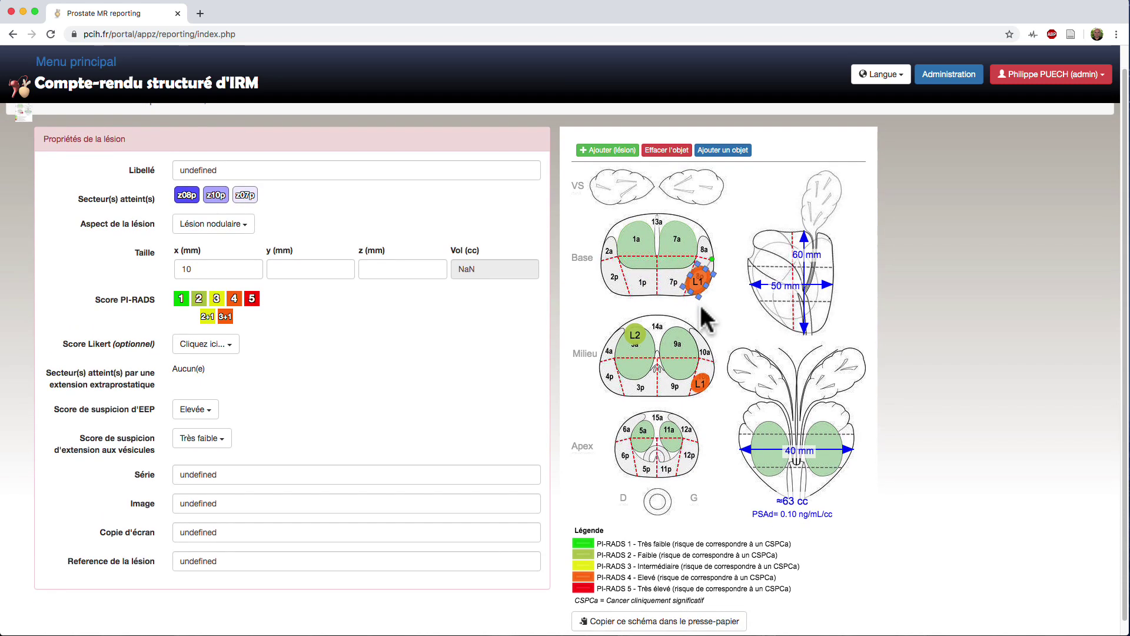
pyautogui.click(714, 302)
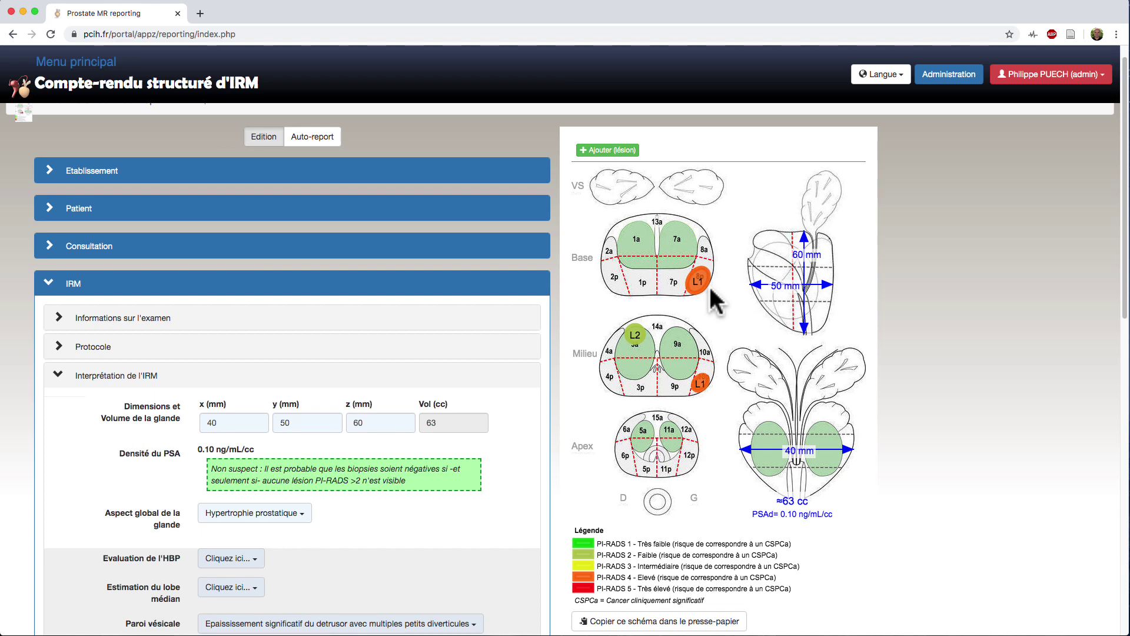
# Delete the base-level L1 outline and replace it with a copy of the mid-gland L1 lesion, widened across sectors 7p and 8p.
pyautogui.click(694, 281)
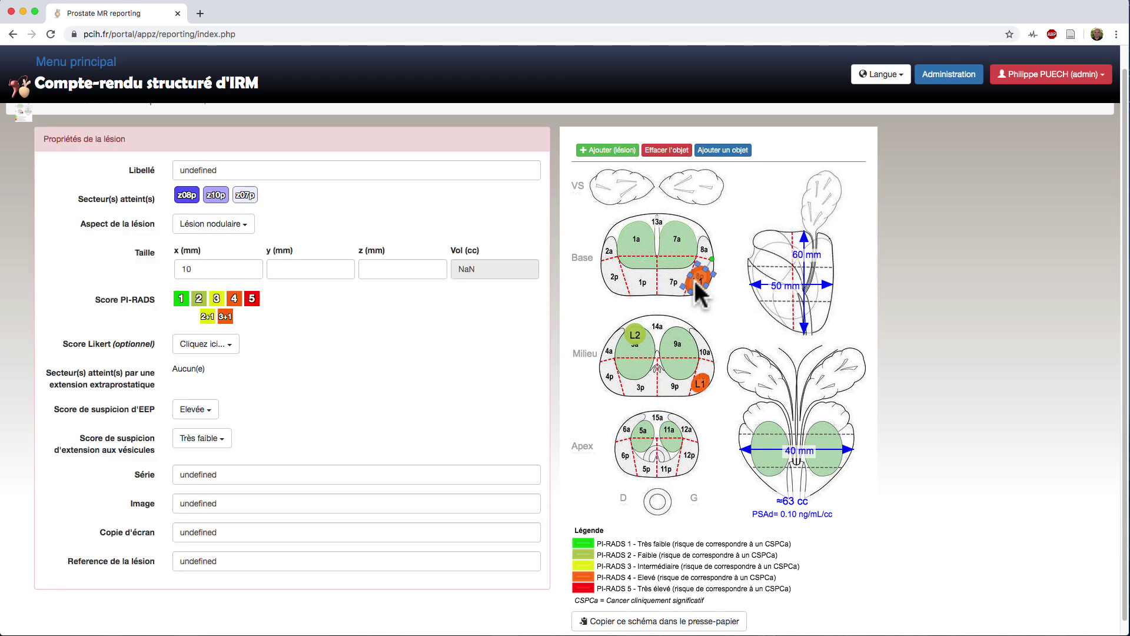
pyautogui.press('Delete')
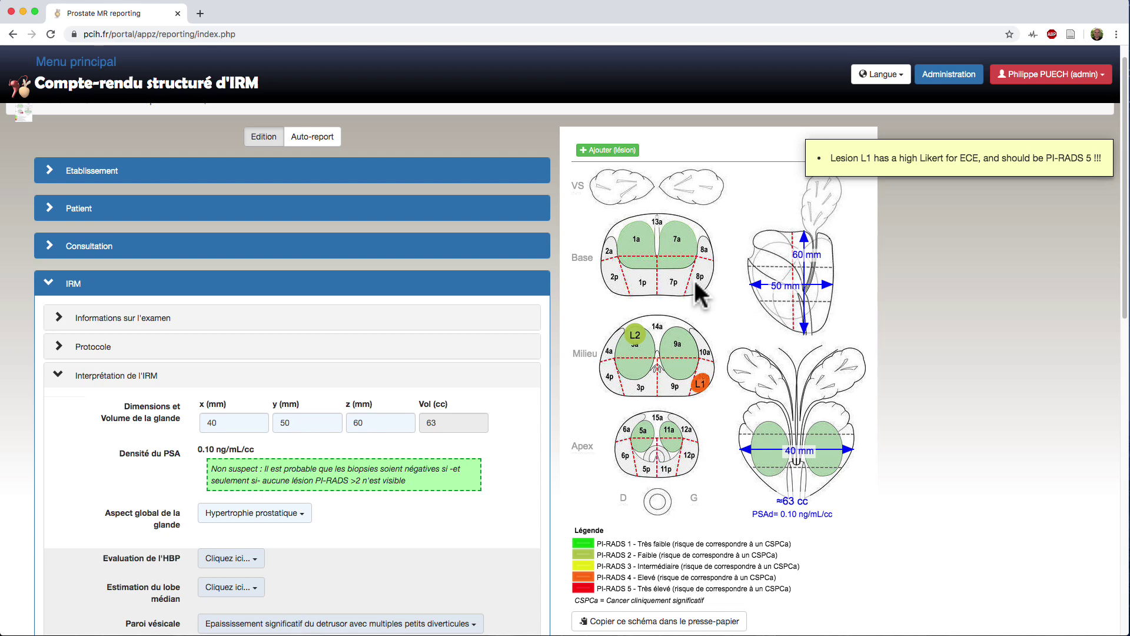
pyautogui.click(698, 381)
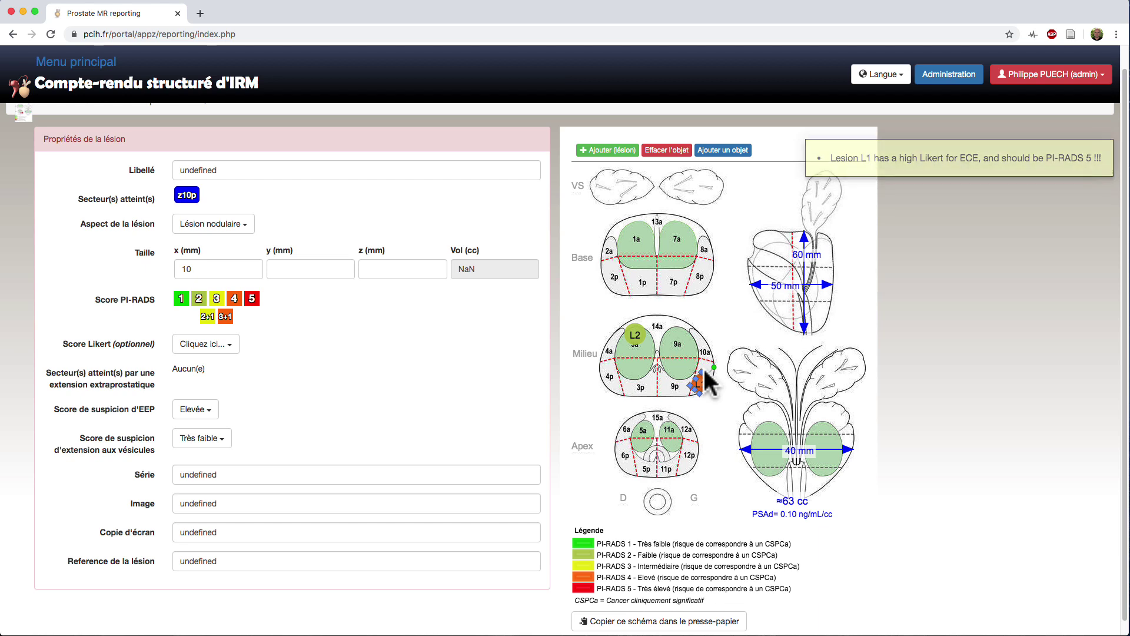
pyautogui.moveTo(704, 369)
pyautogui.mouseDown()
pyautogui.moveTo(687, 383)
pyautogui.moveTo(701, 383)
pyautogui.moveTo(701, 268)
pyautogui.moveTo(680, 283)
pyautogui.moveTo(706, 253)
pyautogui.moveTo(696, 277)
pyautogui.mouseUp()
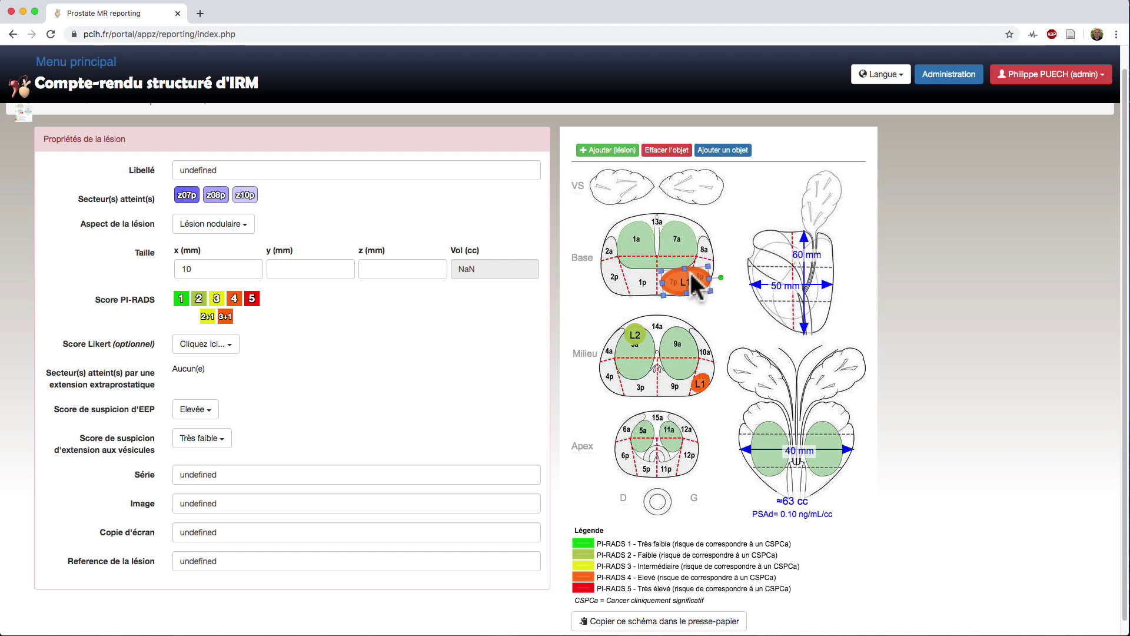
pyautogui.click(772, 274)
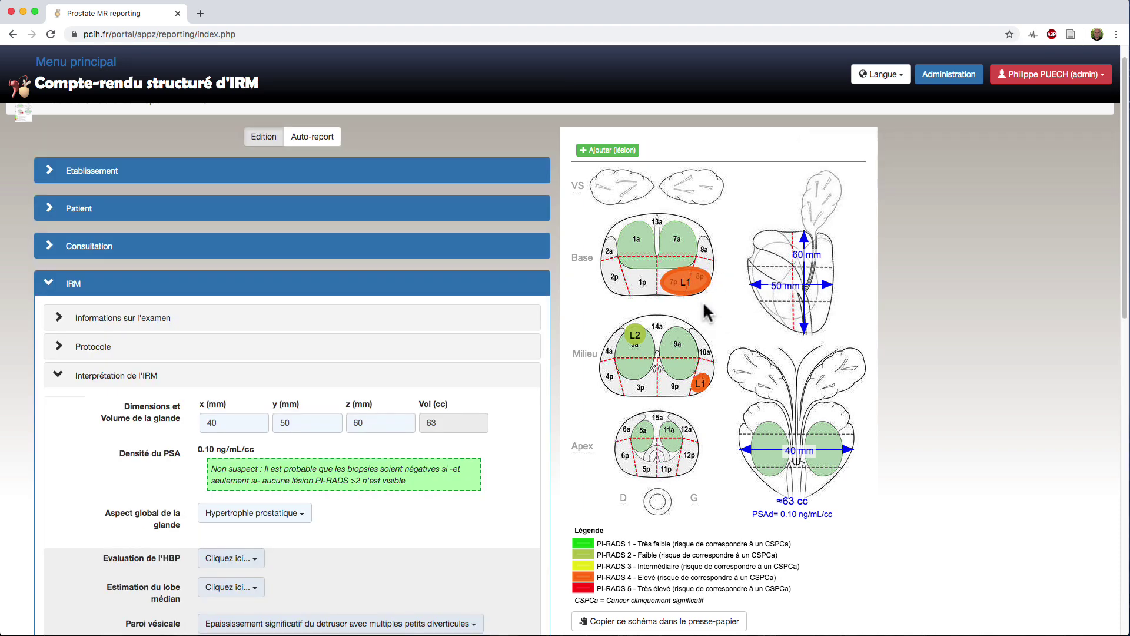